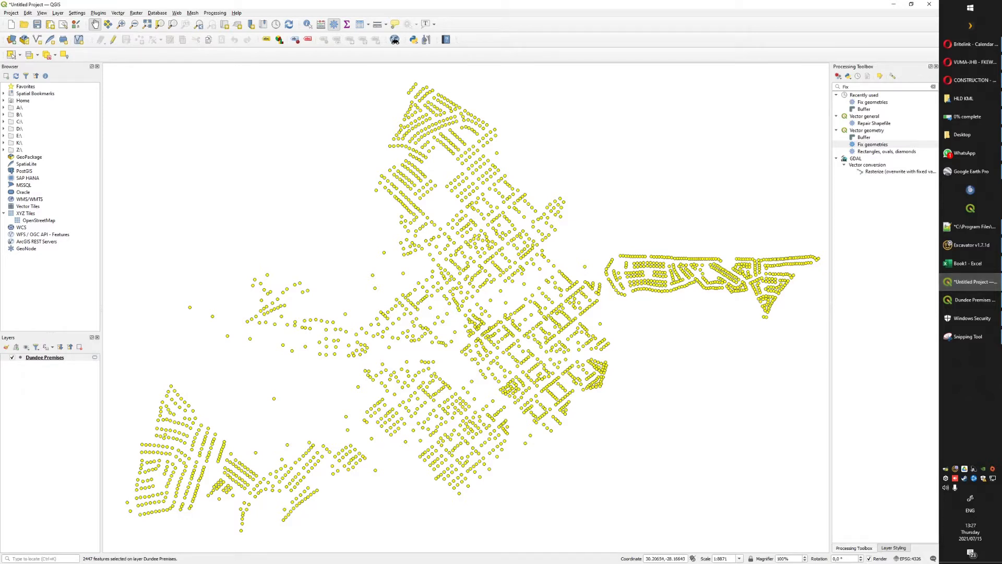
Open the attribute table of the Dundee Premises layer and inspect its suburb and MDU Unit No. fields.
{"action": "left_click", "coordinate": [45, 358]}
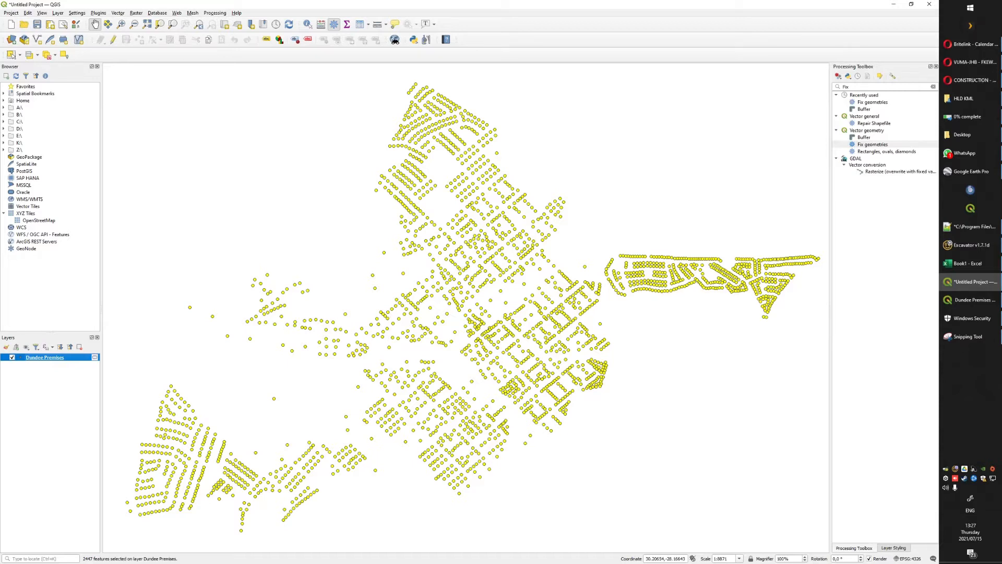
{"action": "key", "text": "F7"}
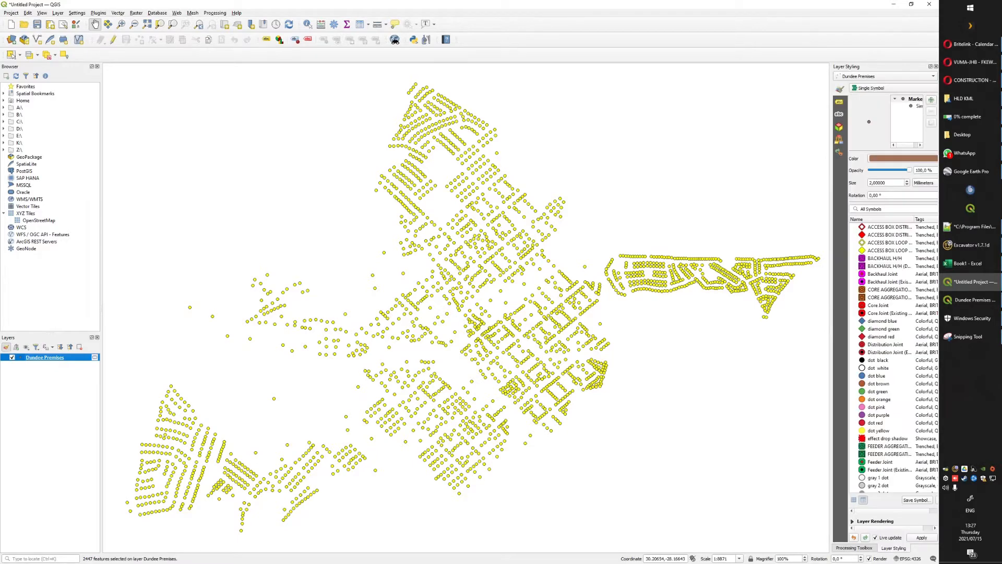
{"action": "key", "text": "F7"}
{"action": "key", "text": "F6"}
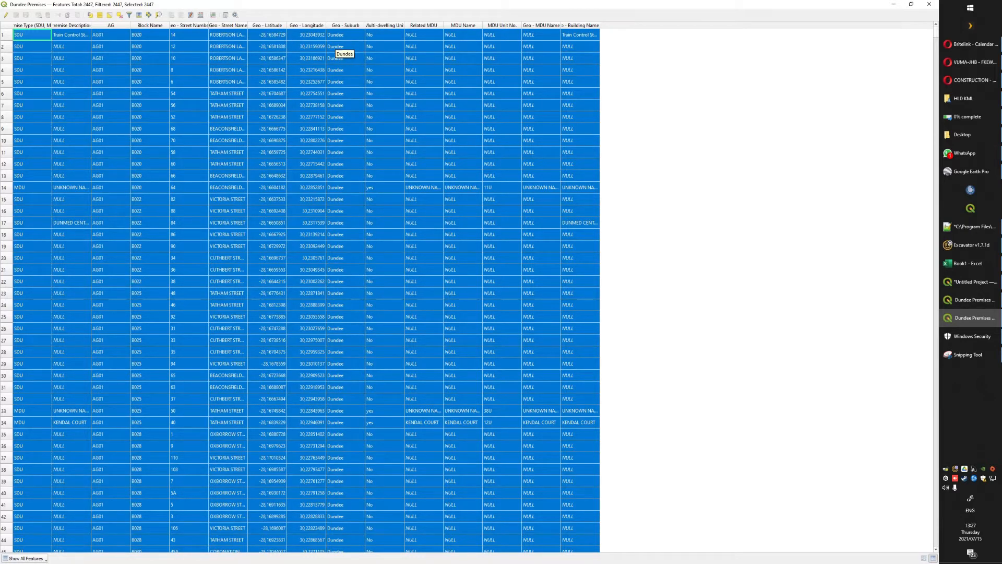
{"action": "left_click", "coordinate": [340, 45]}
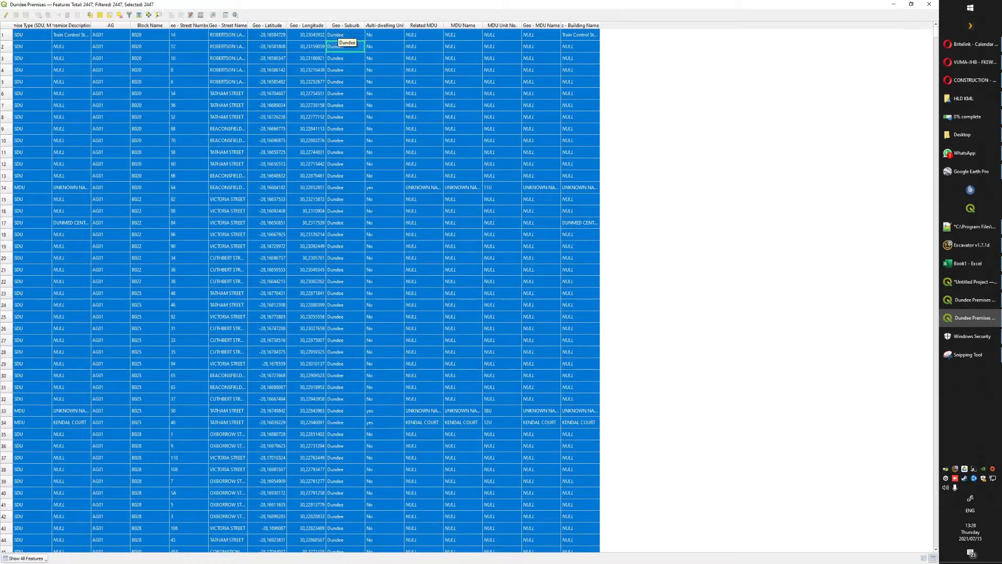
{"action": "left_click", "coordinate": [336, 34]}
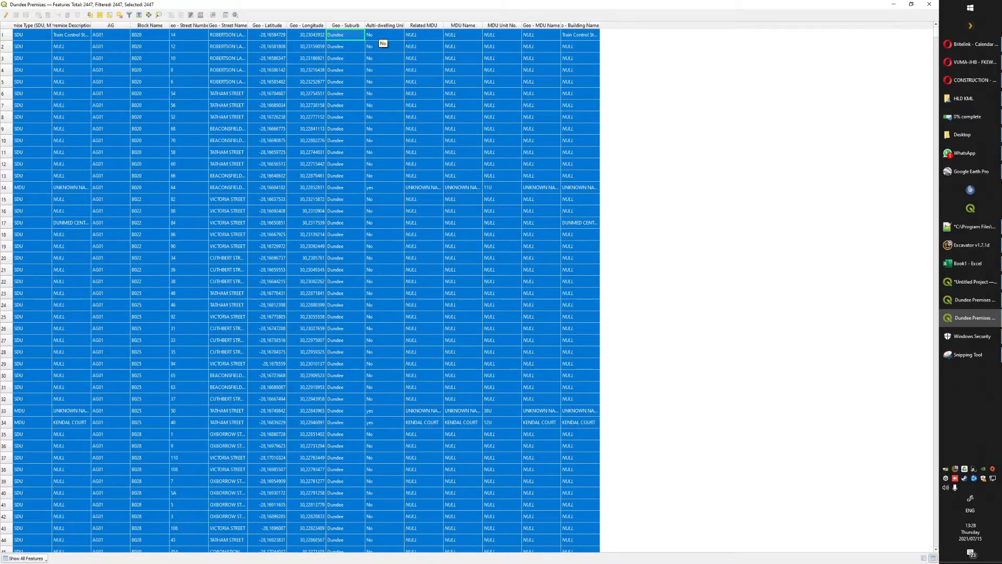
{"action": "left_click", "coordinate": [496, 34]}
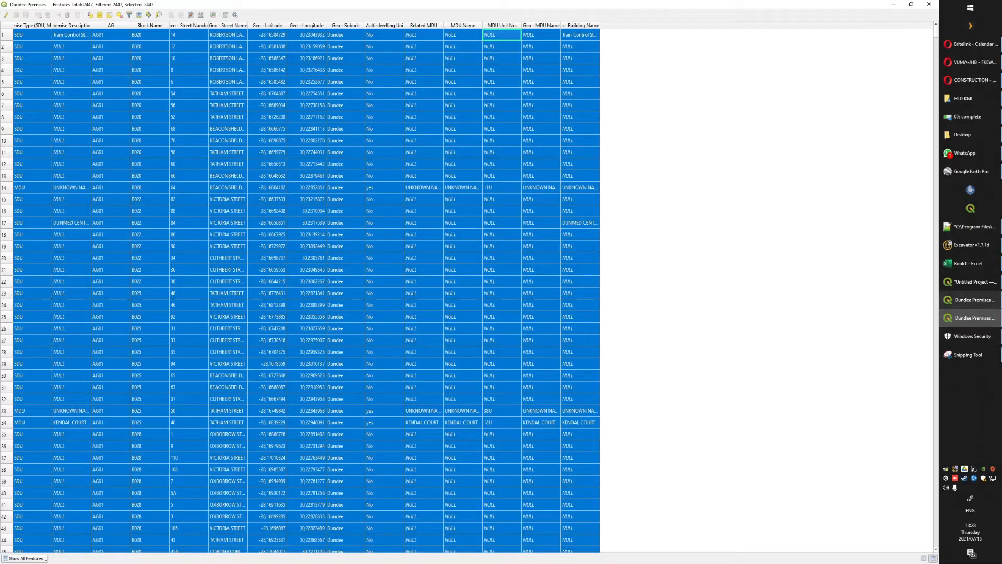
Switch to the Excel workbook Book1 and paste the copied premises records as text into Sheet1 from cell A1.
{"action": "left_click", "coordinate": [968, 263]}
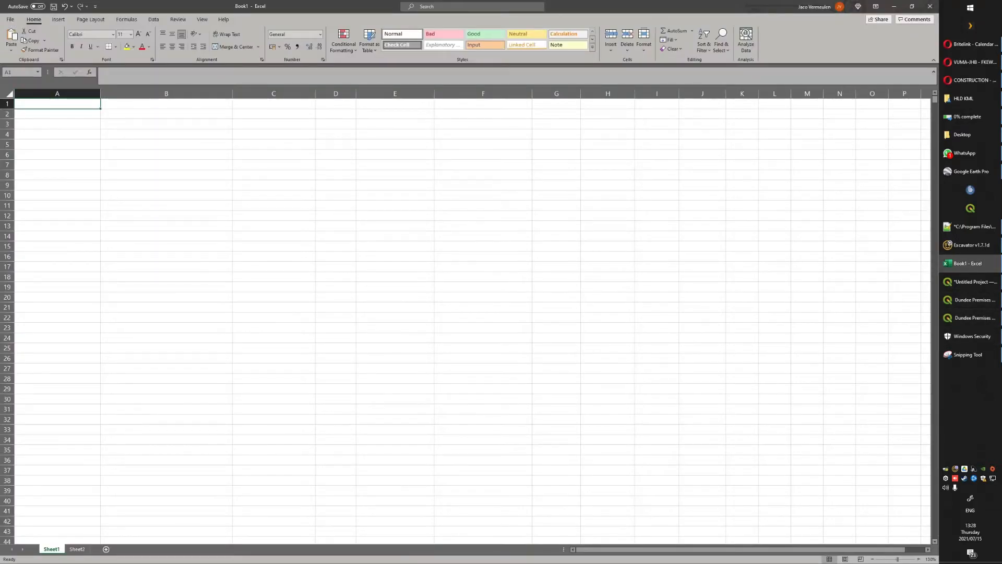
{"action": "right_click", "coordinate": [65, 103]}
{"action": "left_click", "coordinate": [84, 144]}
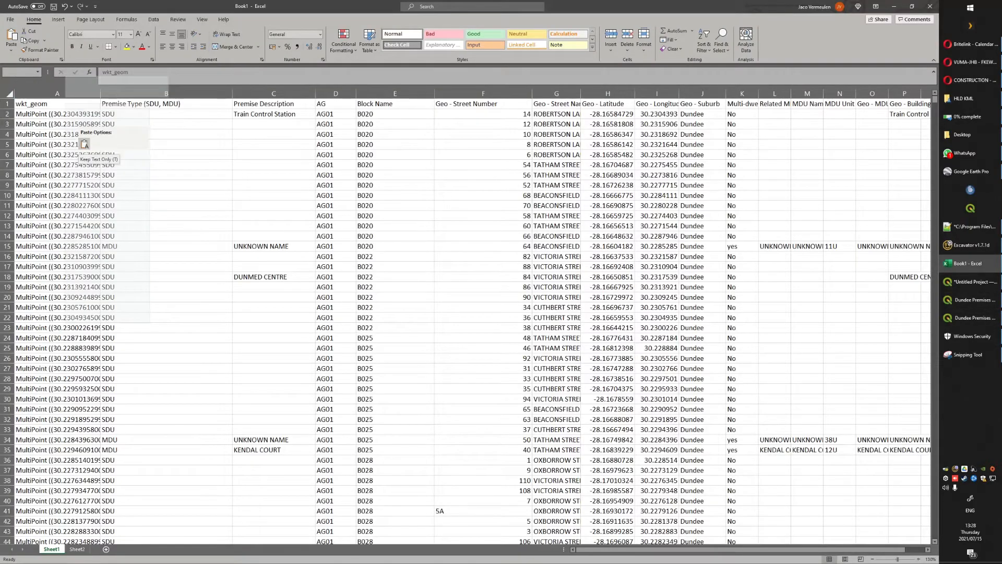
{"action": "key", "text": "ctrl+a"}
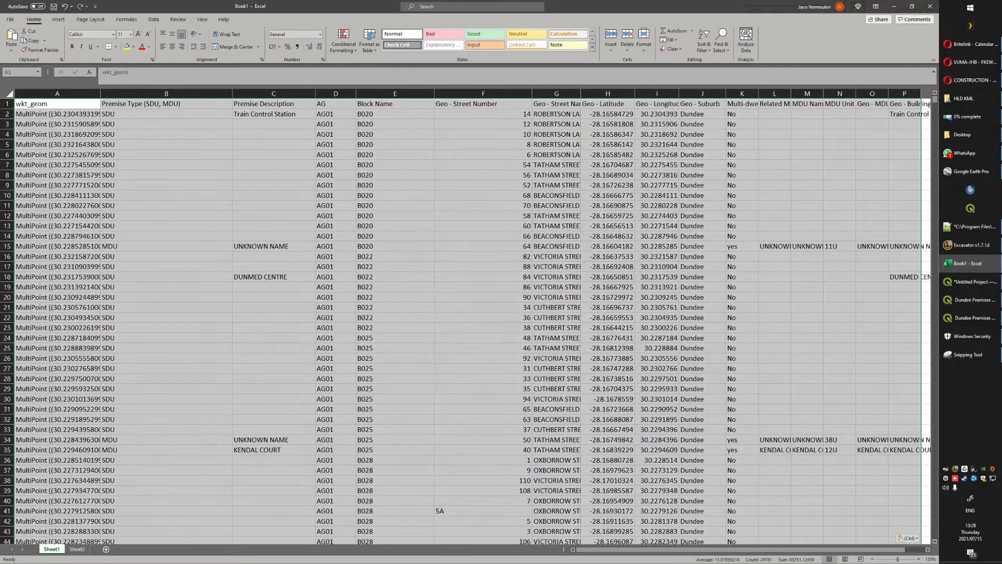
{"action": "left_click", "coordinate": [151, 195]}
Delete the wkt_geom column from Sheet1 so that Premise Type becomes column A.
{"action": "left_click", "coordinate": [58, 93]}
{"action": "key", "text": "Delete"}
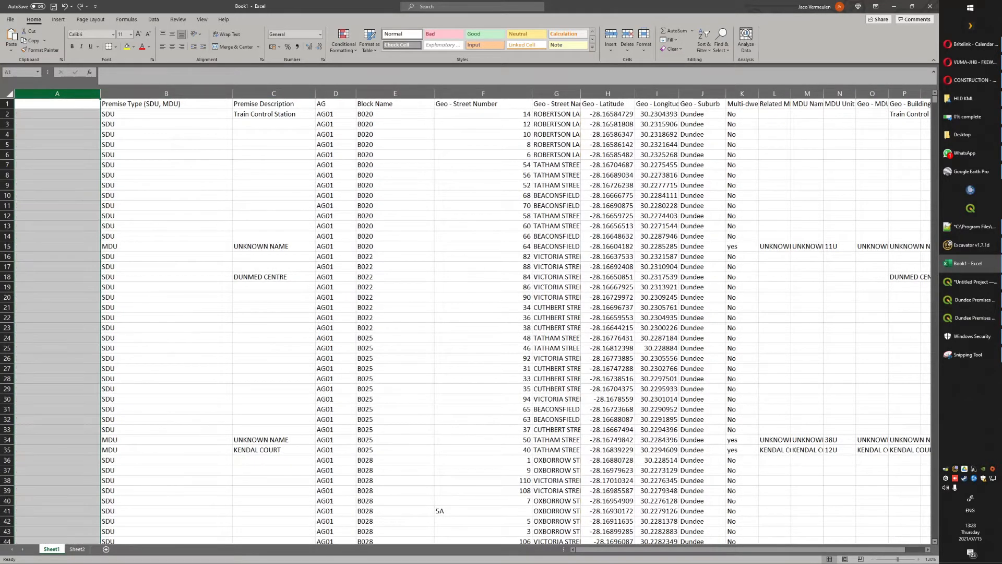
{"action": "right_click", "coordinate": [44, 98]}
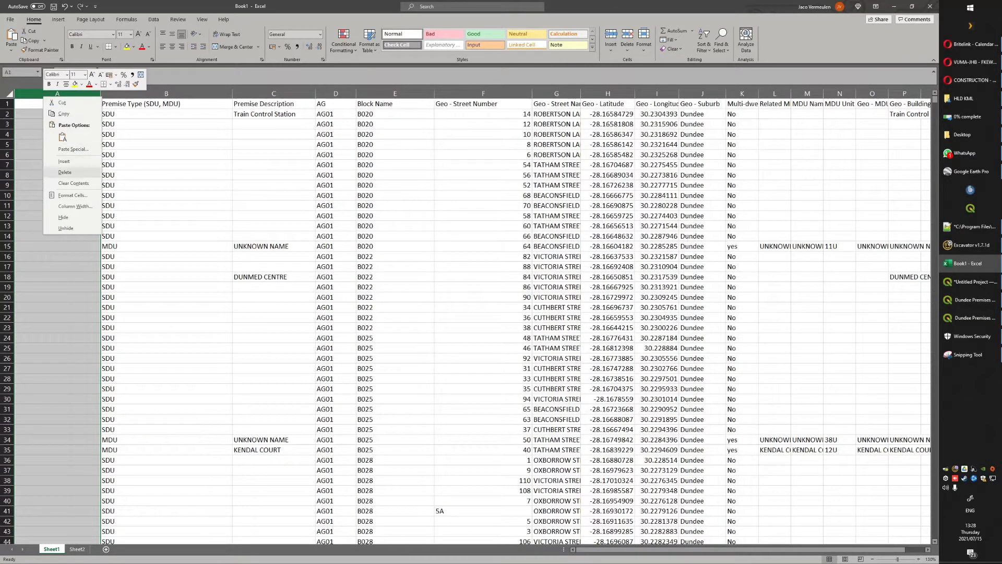
{"action": "left_click", "coordinate": [65, 173]}
{"action": "left_click", "coordinate": [616, 155]}
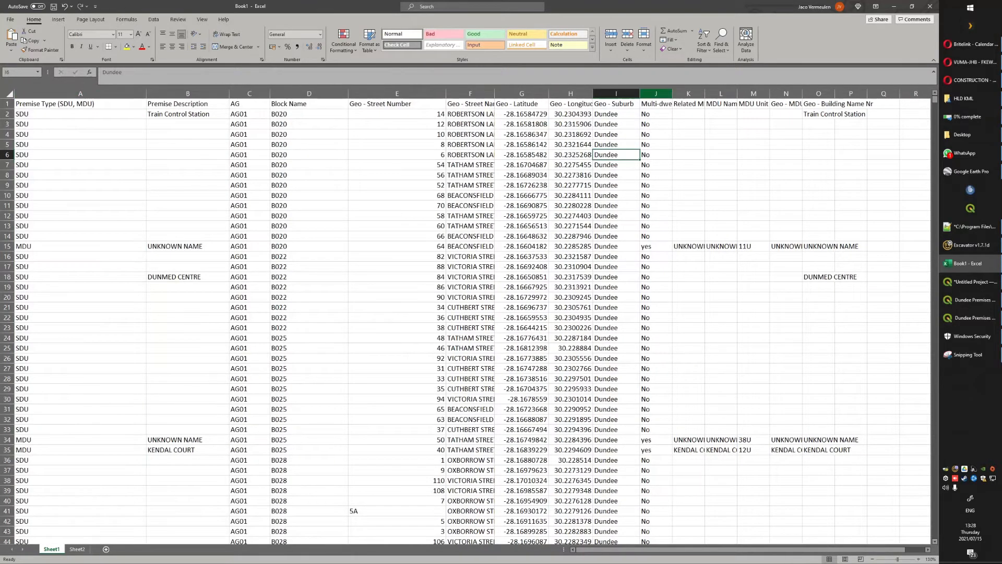
Delete the Multi-dwelling Unit, Related MDU, MDU Name, Geo - MDU Name and Geo - Building Name Nr columns, keeping MDU Unit No.
{"action": "left_click_drag", "start_coordinate": [656, 94], "coordinate": [720, 94]}
{"action": "right_click", "coordinate": [720, 95]}
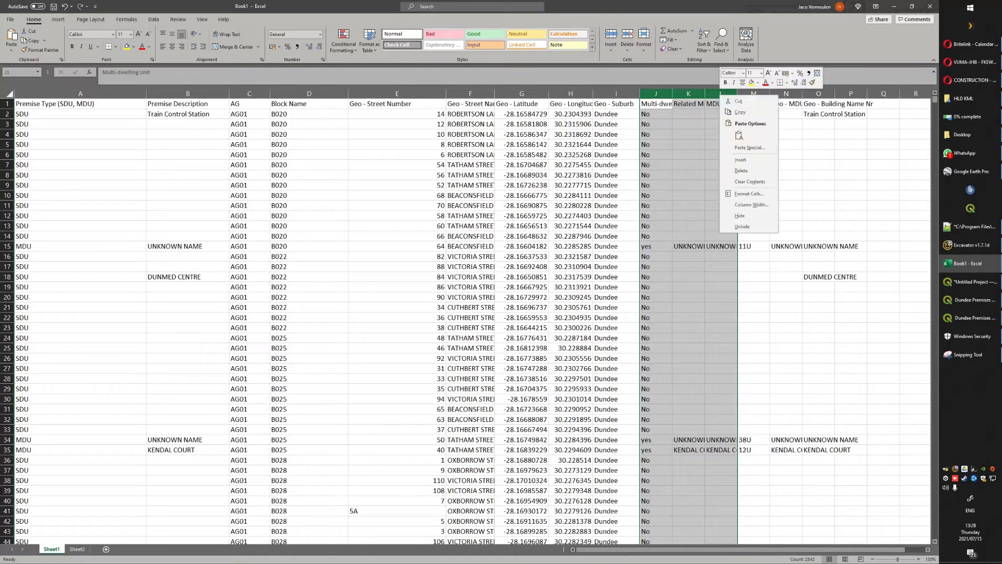
{"action": "left_click", "coordinate": [738, 170]}
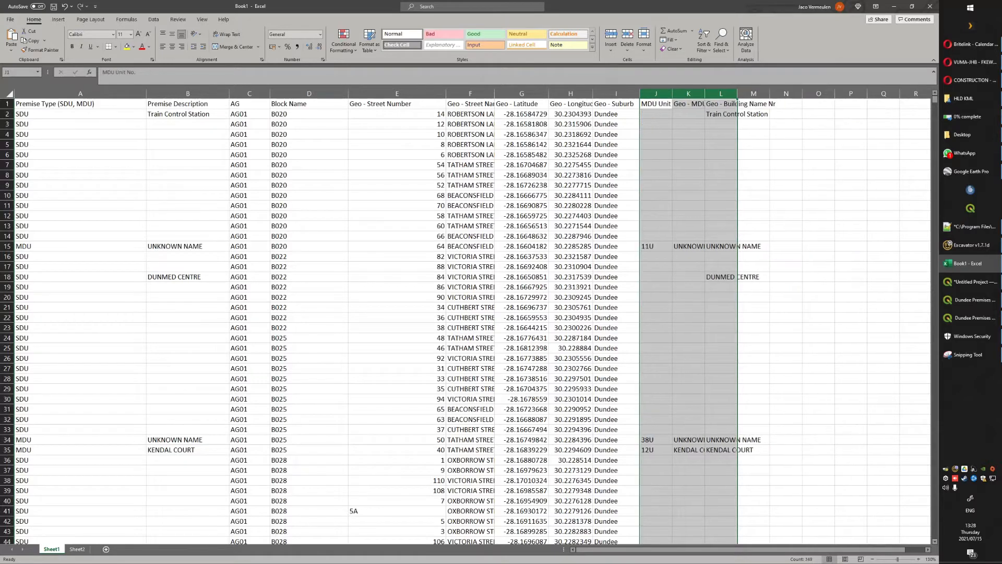
{"action": "left_click", "coordinate": [689, 94]}
{"action": "left_click_drag", "start_coordinate": [688, 94], "coordinate": [818, 94]}
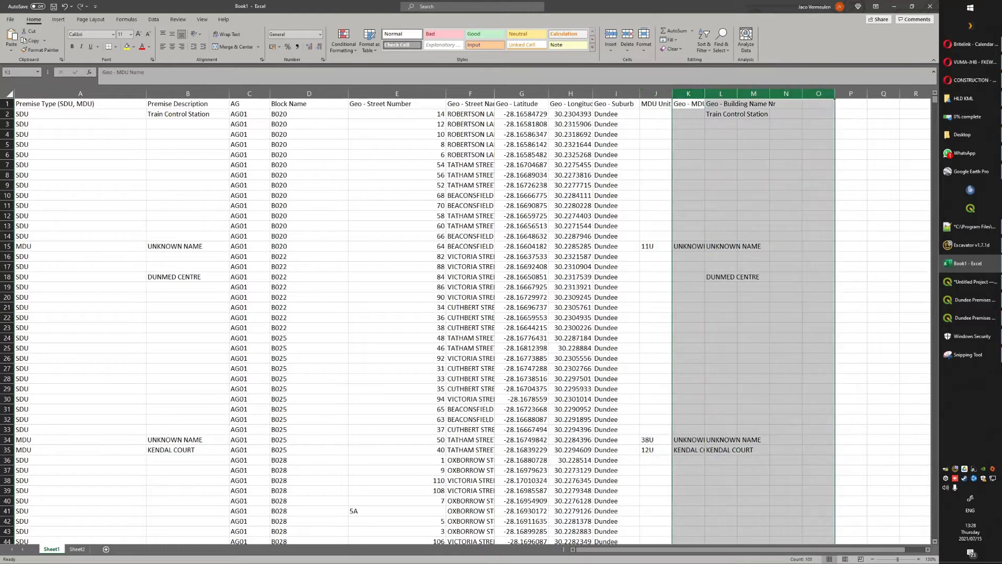
{"action": "right_click", "coordinate": [714, 95]}
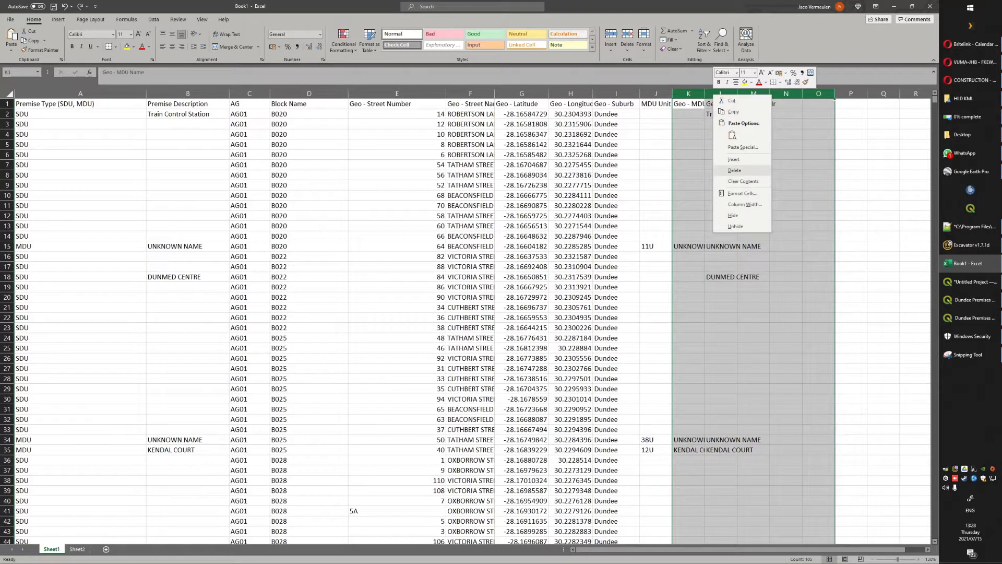
{"action": "left_click", "coordinate": [734, 171]}
{"action": "left_click", "coordinate": [188, 216]}
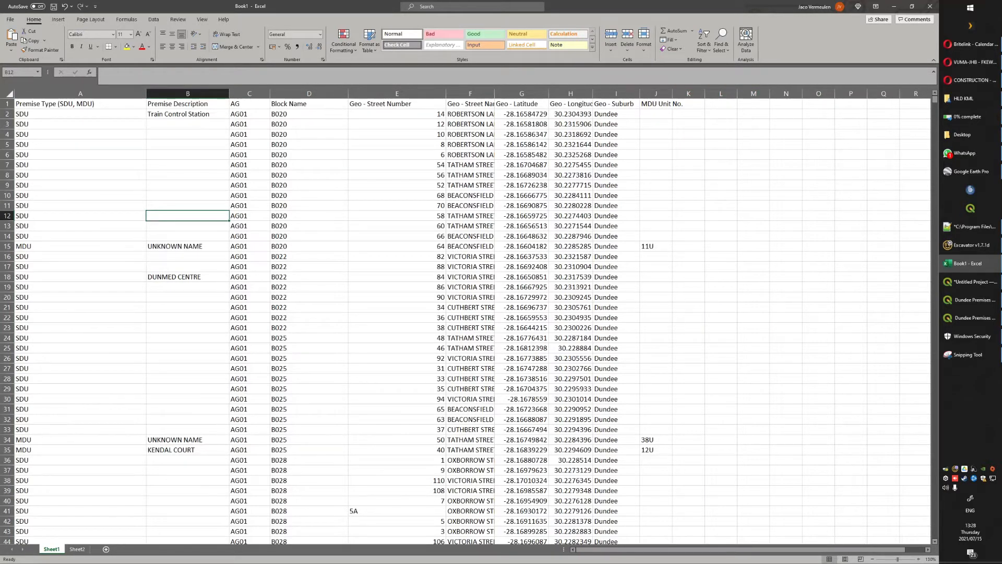
{"action": "left_click_drag", "start_coordinate": [81, 246], "coordinate": [183, 246]}
{"action": "left_click", "coordinate": [309, 359]}
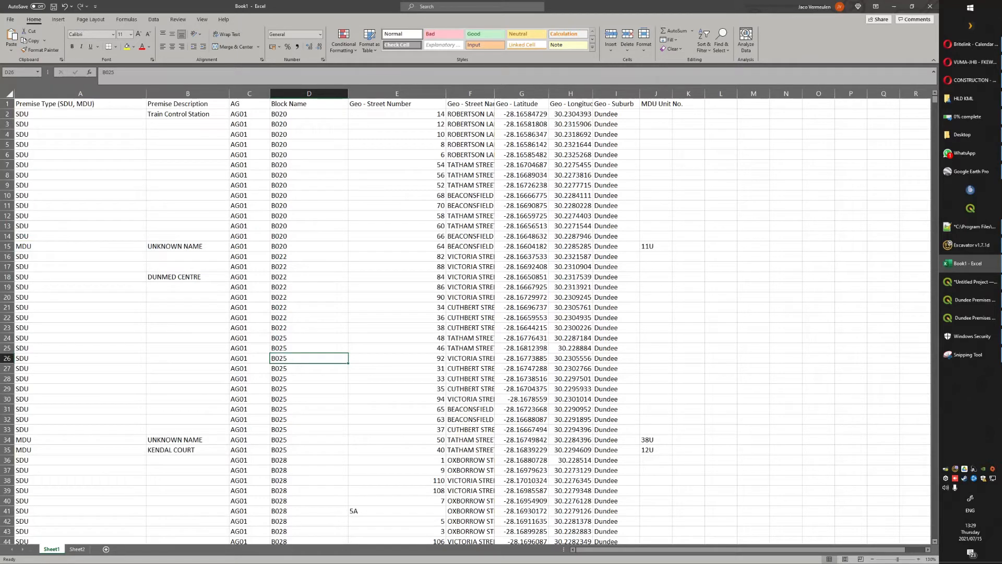
{"action": "left_click", "coordinate": [188, 246]}
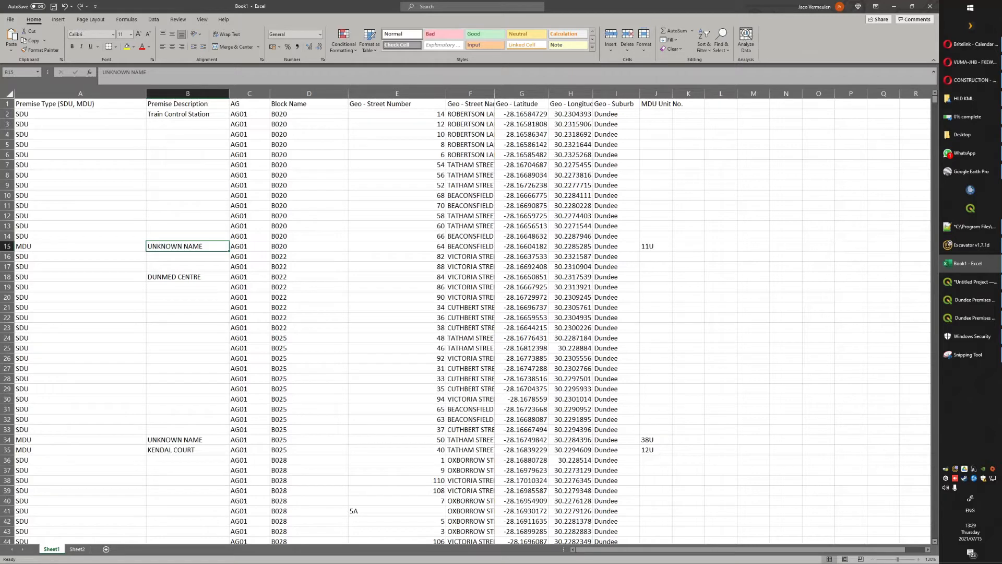
Insert one blank column before Block Name and another before Geo - Street Number.
{"action": "right_click", "coordinate": [295, 94]}
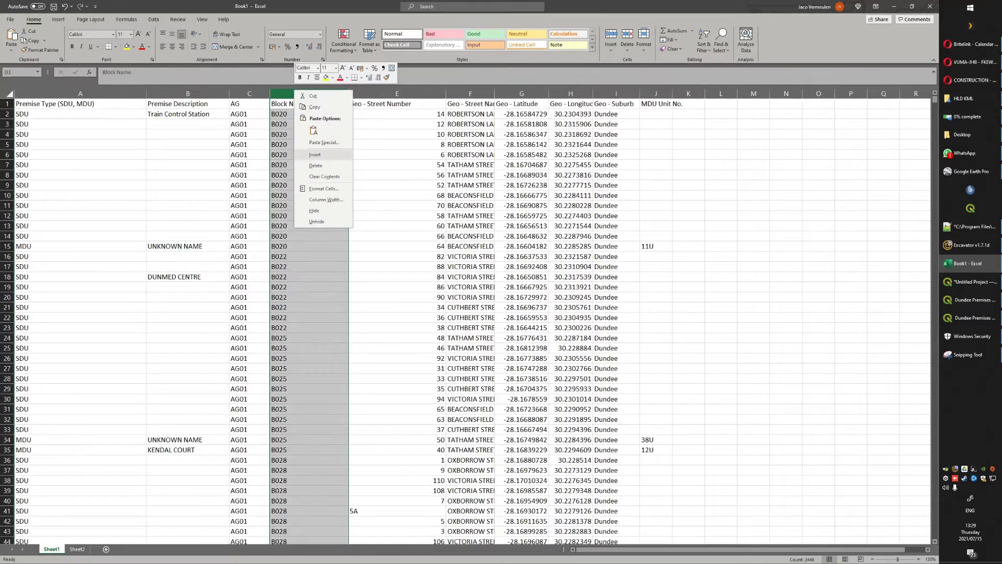
{"action": "left_click", "coordinate": [315, 155]}
{"action": "right_click", "coordinate": [412, 95]}
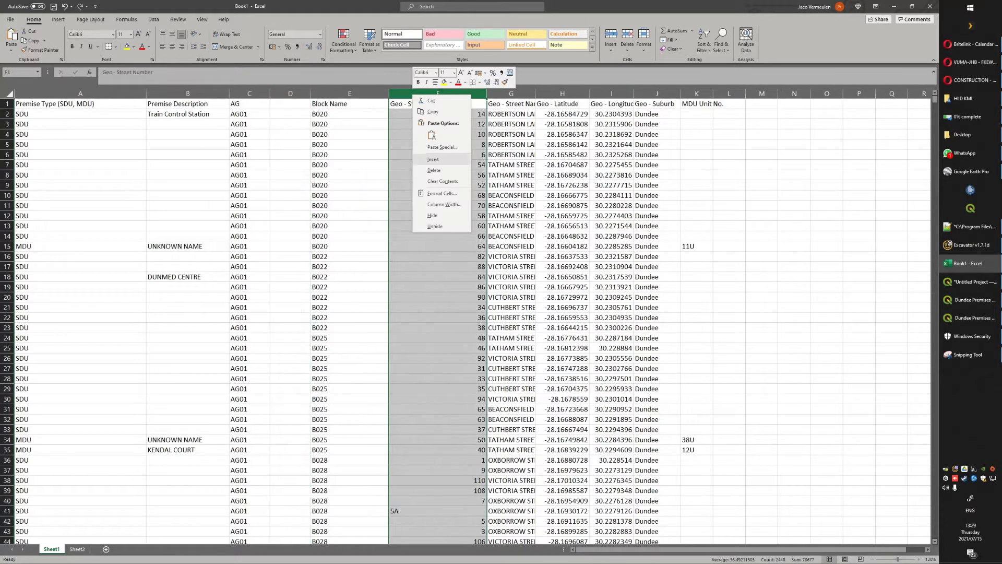
{"action": "left_click", "coordinate": [432, 159]}
{"action": "left_click", "coordinate": [380, 186]}
Enter the formula ="DND-"&C2 in cell D2 to prefix the AG code with DND-.
{"action": "left_click", "coordinate": [290, 124]}
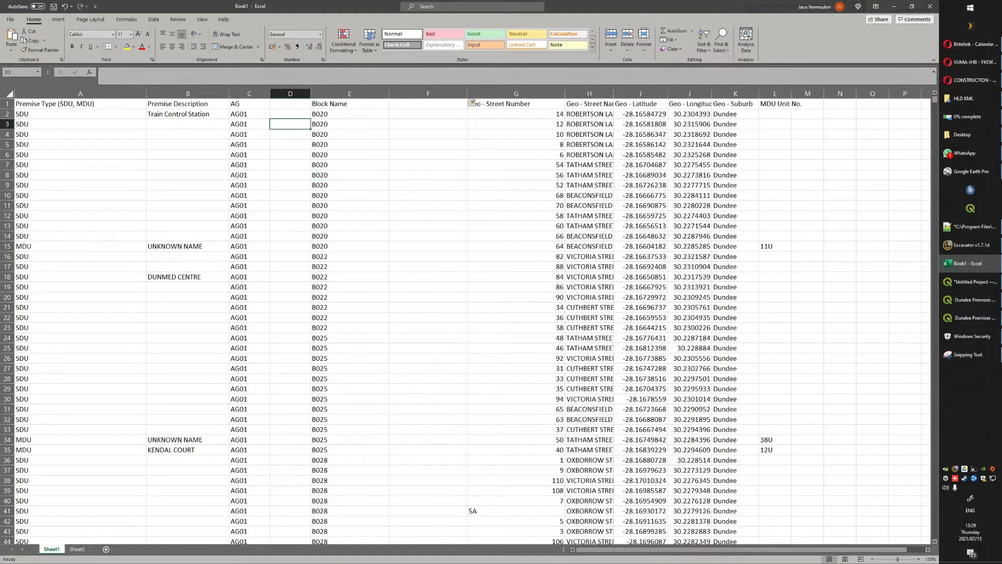
{"action": "left_click", "coordinate": [290, 113]}
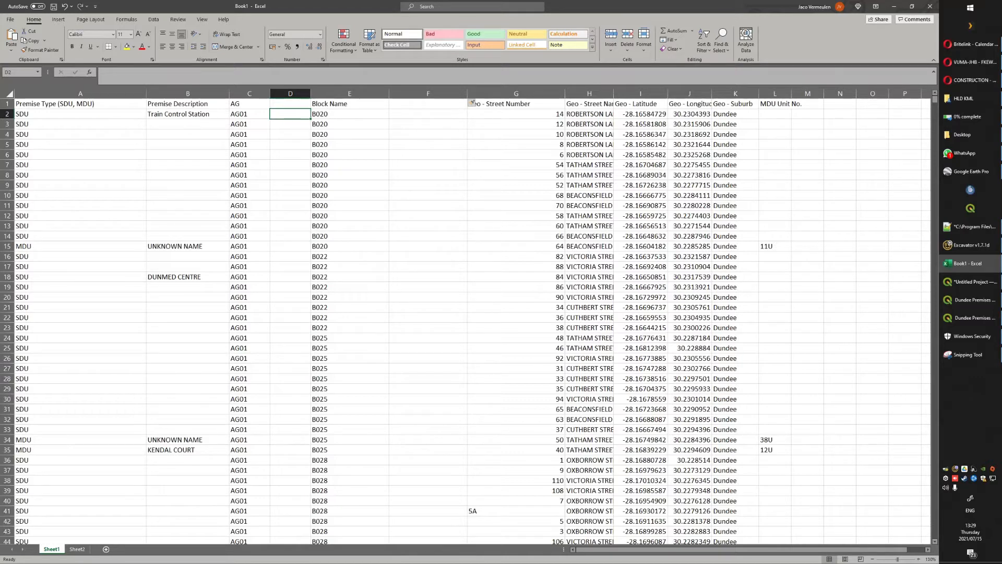
{"action": "type", "text": "="}
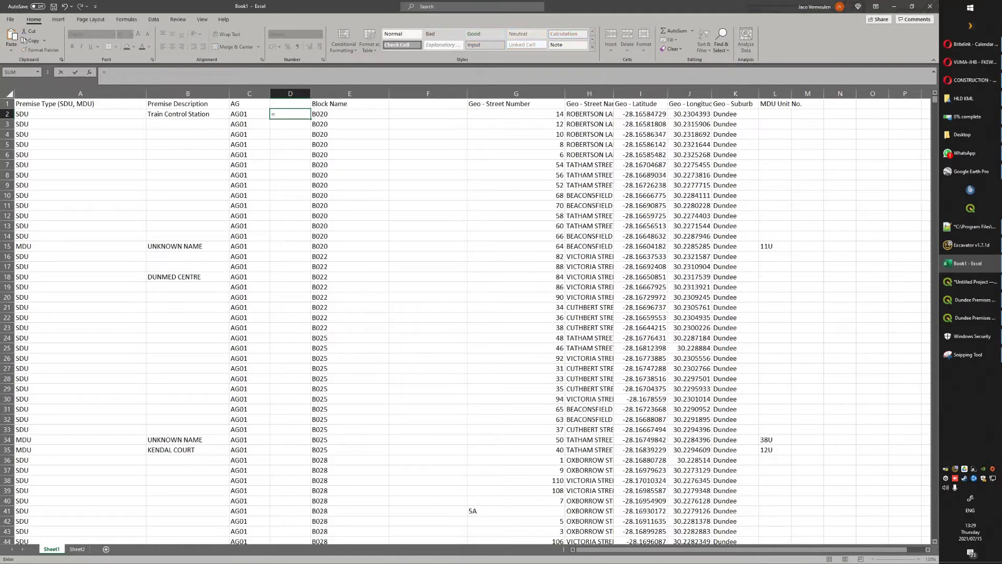
{"action": "type", "text": "\"DND-\"&"}
{"action": "key", "text": "Left"}
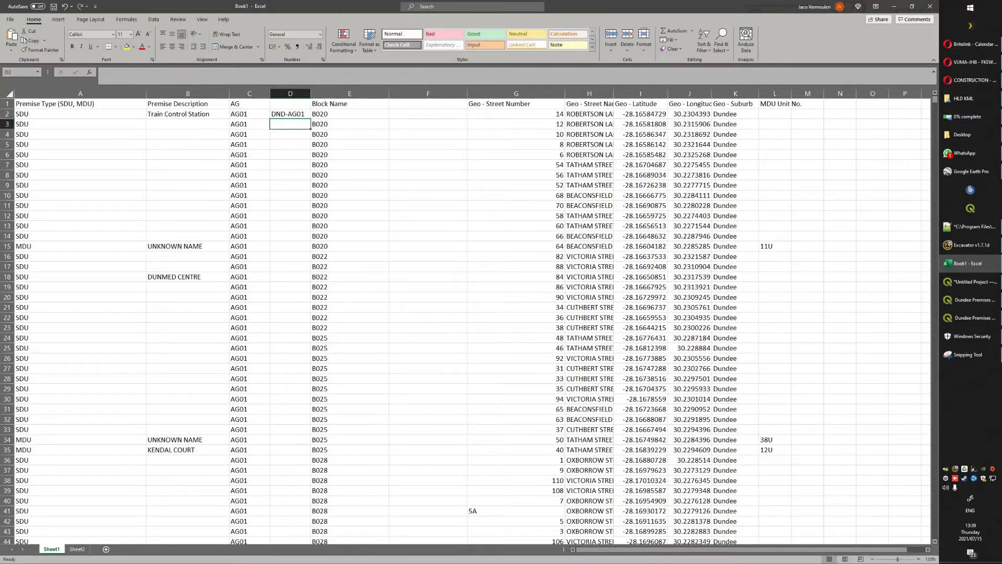
Fill the D2 formula down column D for all premises records and check the filled rows.
{"action": "left_click", "coordinate": [290, 114]}
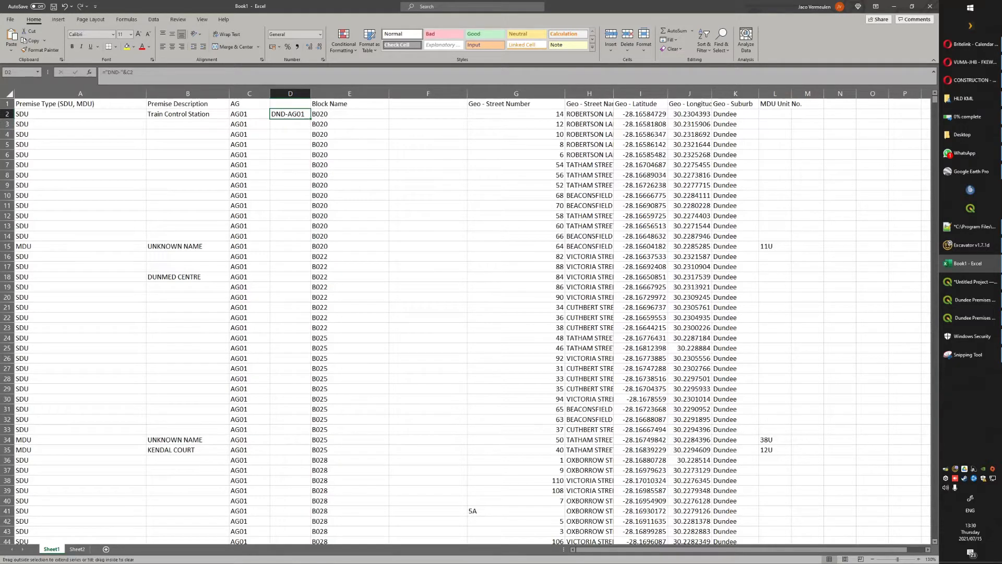
{"action": "double_click", "coordinate": [311, 119]}
{"action": "scroll", "coordinate": [311, 119], "scroll_direction": "down", "scroll_amount": 8}
{"action": "scroll", "coordinate": [470, 321], "scroll_direction": "down", "scroll_amount": 20}
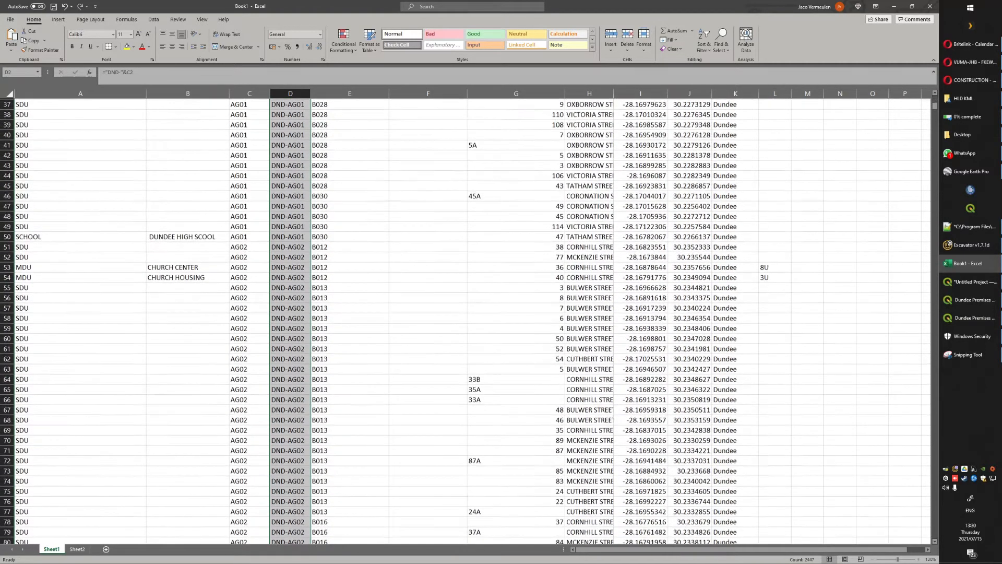
{"action": "scroll", "coordinate": [470, 320], "scroll_direction": "up", "scroll_amount": 20}
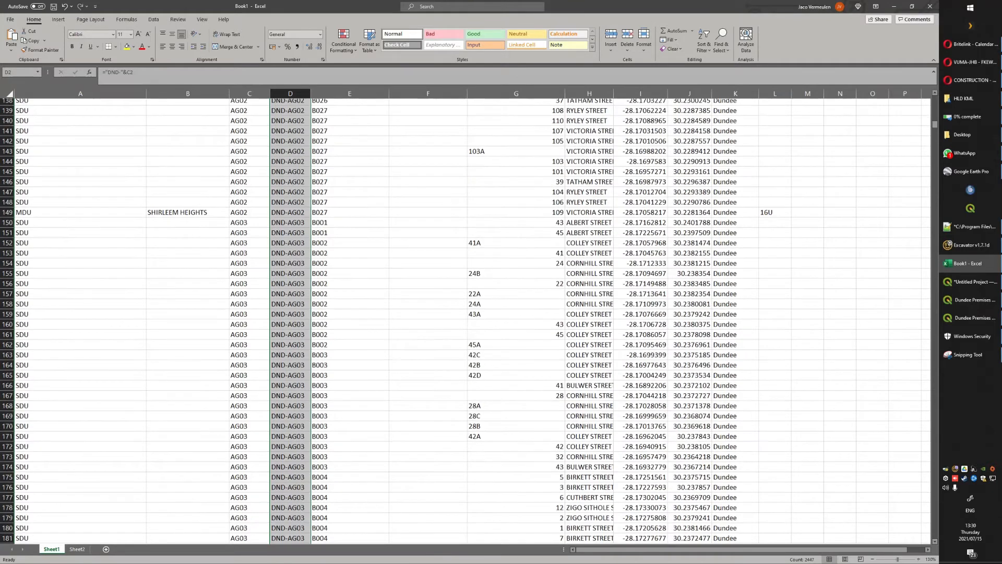
Copy the prefix formula from D2 into F2 so that it prefixes the block name with DND-.
{"action": "left_click", "coordinate": [428, 114]}
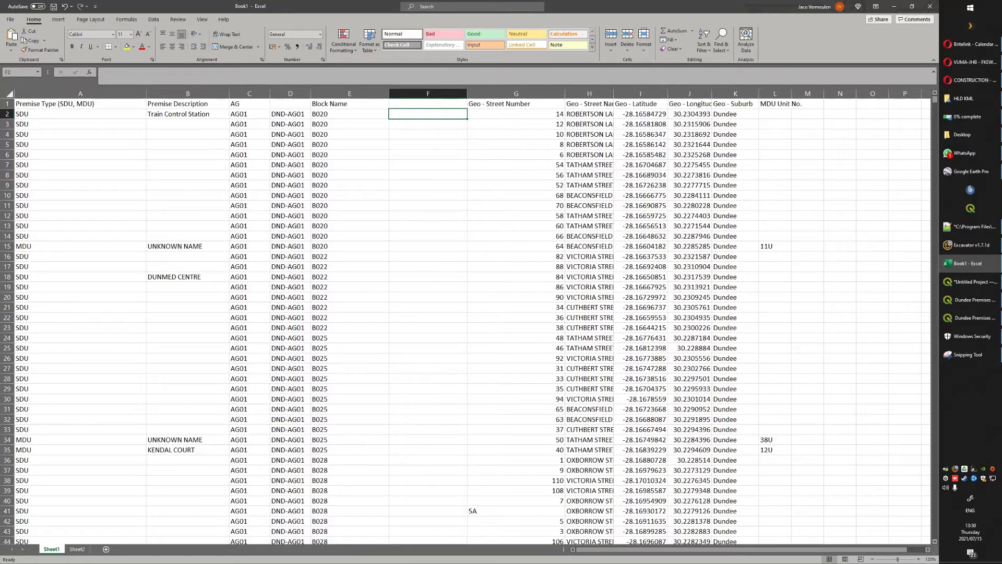
{"action": "key", "text": "Left"}
{"action": "key", "text": "Left"}
{"action": "key", "text": "ctrl+c"}
{"action": "key", "text": "Right"}
{"action": "key", "text": "Right"}
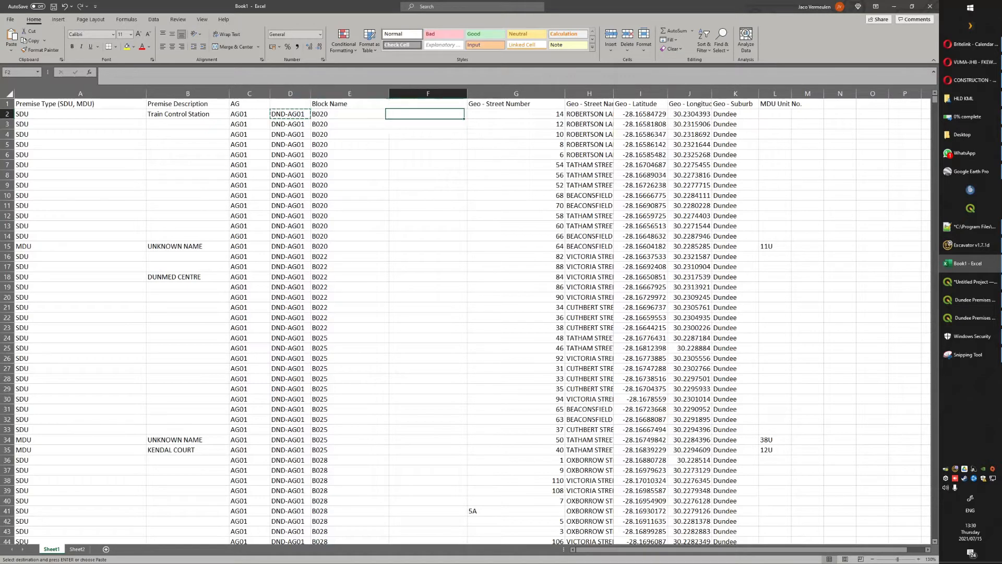
{"action": "key", "text": "ctrl+v"}
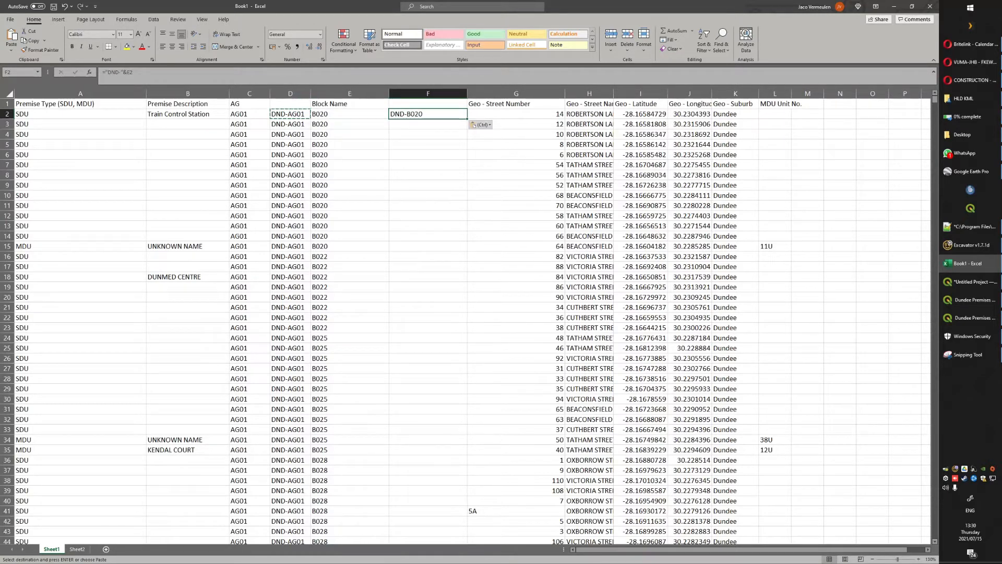
Narrow the Block Name column and fill the F2 formula down column F for all premises records.
{"action": "left_click_drag", "start_coordinate": [389, 93], "coordinate": [359, 93]}
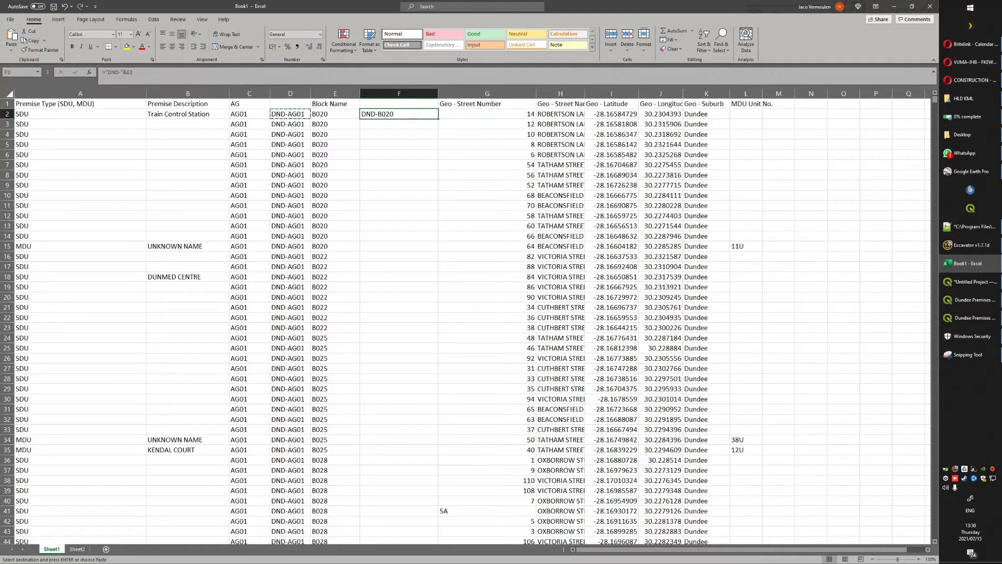
{"action": "double_click", "coordinate": [438, 119]}
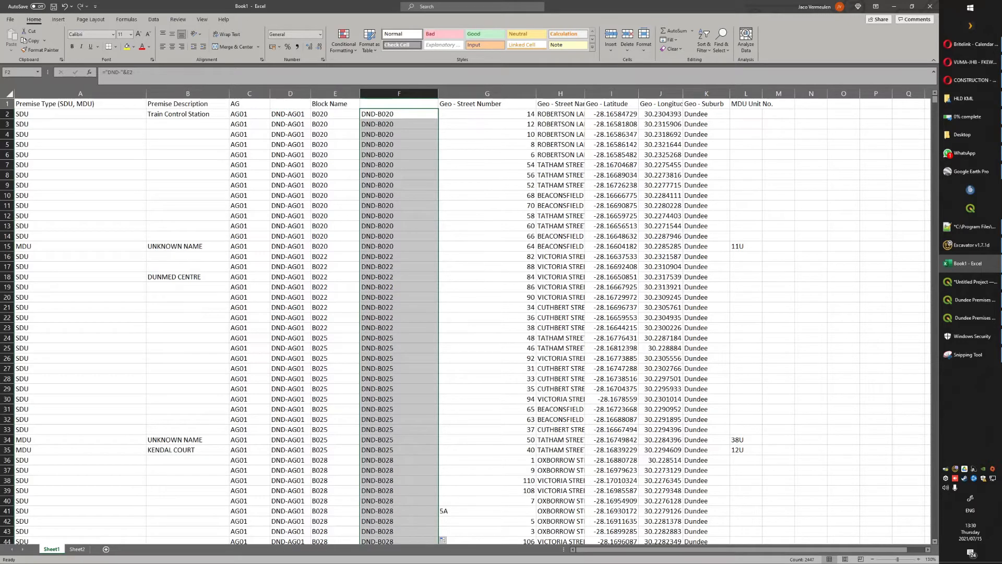
{"action": "scroll", "coordinate": [465, 321], "scroll_direction": "down", "scroll_amount": 20}
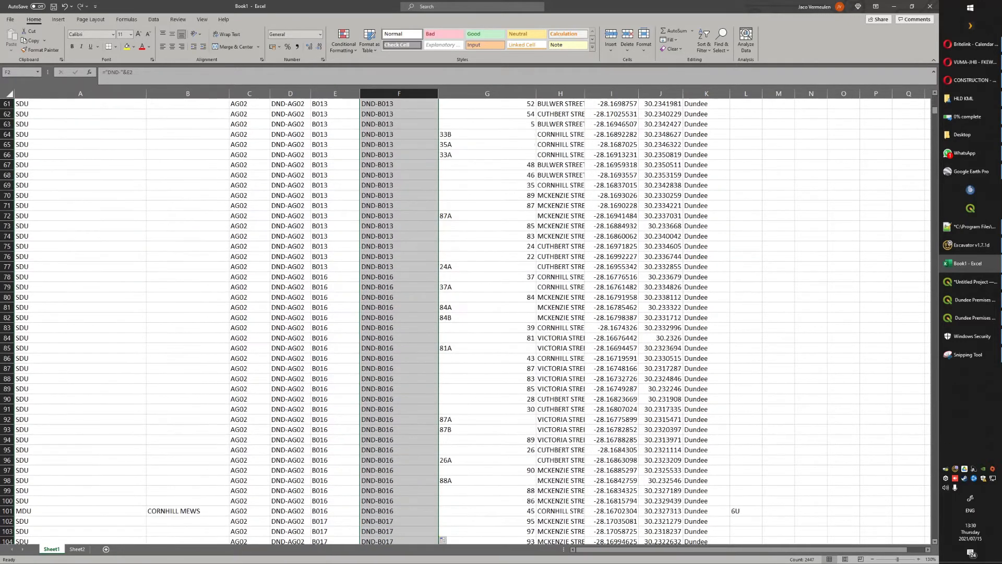
{"action": "scroll", "coordinate": [465, 321], "scroll_direction": "up", "scroll_amount": 20}
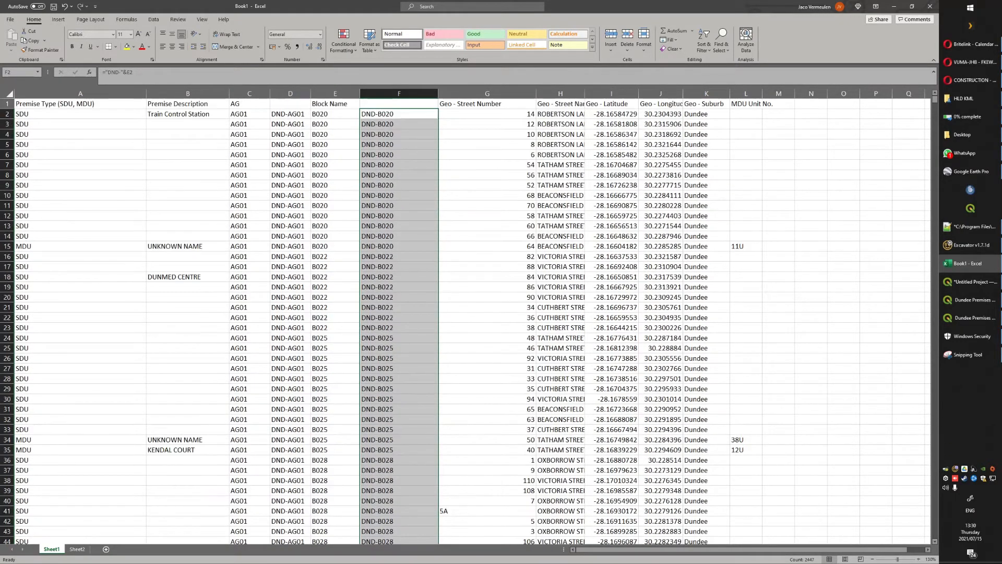
Replace the DND-prefixed formulas in columns F and D with their pasted values.
{"action": "left_click", "coordinate": [385, 93]}
{"action": "key", "text": "ctrl+c"}
{"action": "right_click", "coordinate": [385, 105]}
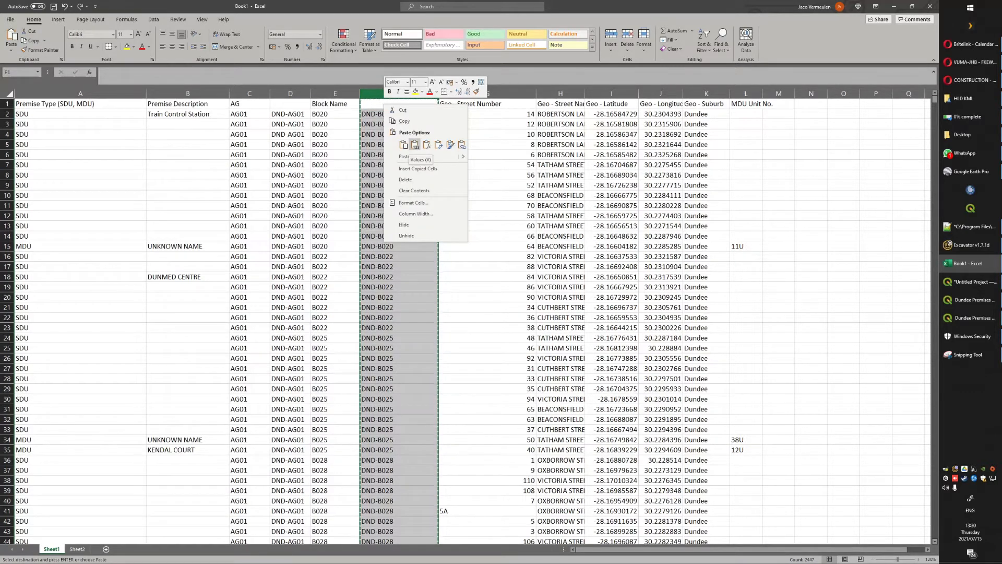
{"action": "left_click", "coordinate": [415, 144]}
{"action": "left_click", "coordinate": [290, 93]}
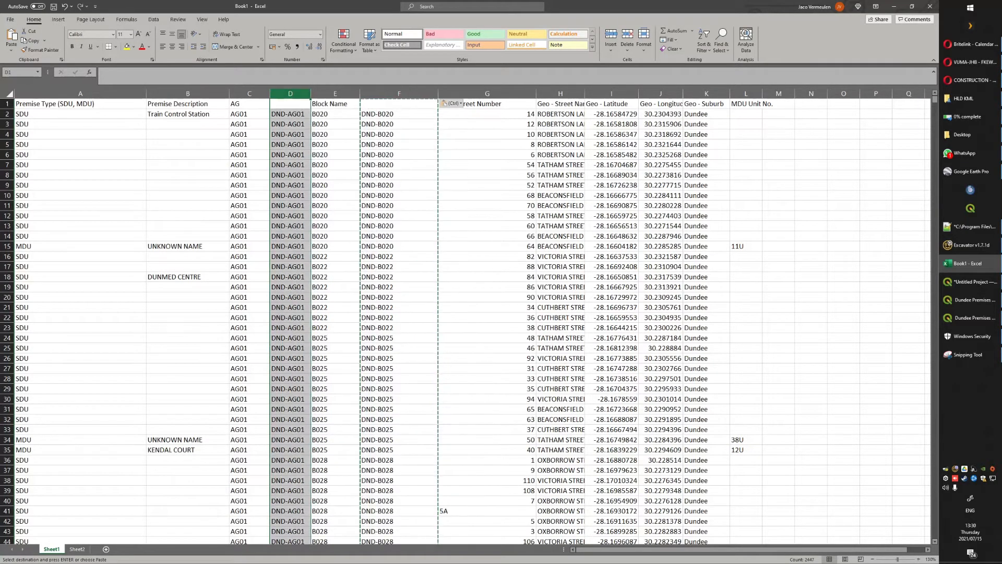
{"action": "key", "text": "ctrl+c"}
{"action": "right_click", "coordinate": [298, 131]}
{"action": "left_click", "coordinate": [331, 174]}
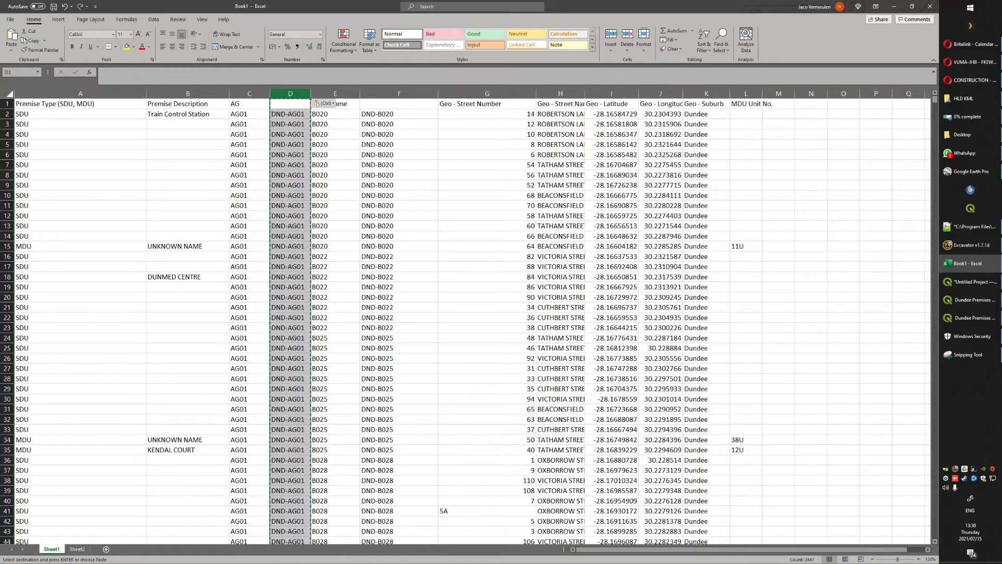
Delete the original unprefixed AG and Block Name columns.
{"action": "left_click", "coordinate": [249, 94]}
{"action": "right_click", "coordinate": [246, 93]}
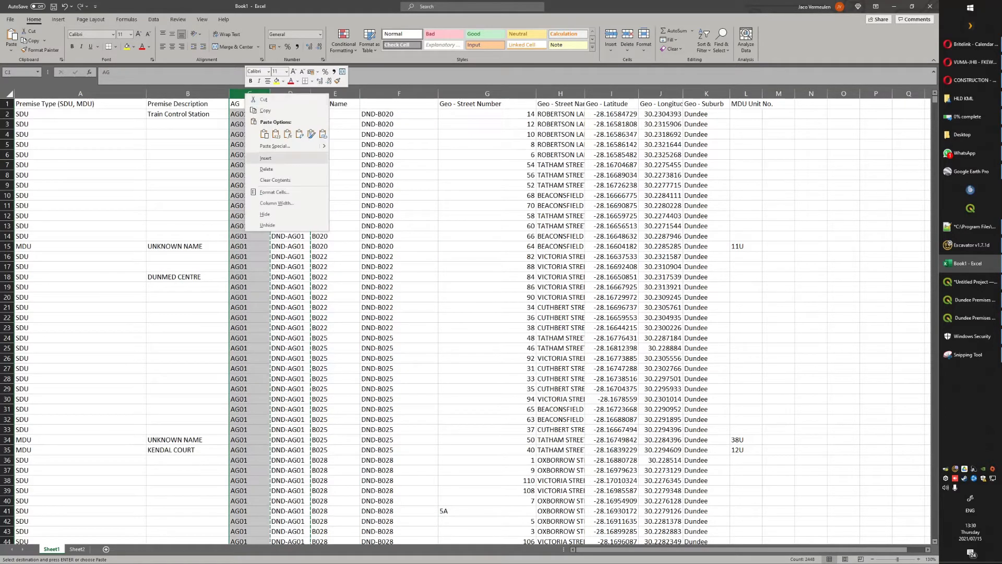
{"action": "left_click", "coordinate": [266, 169]}
{"action": "left_click", "coordinate": [294, 93]}
{"action": "right_click", "coordinate": [296, 94]}
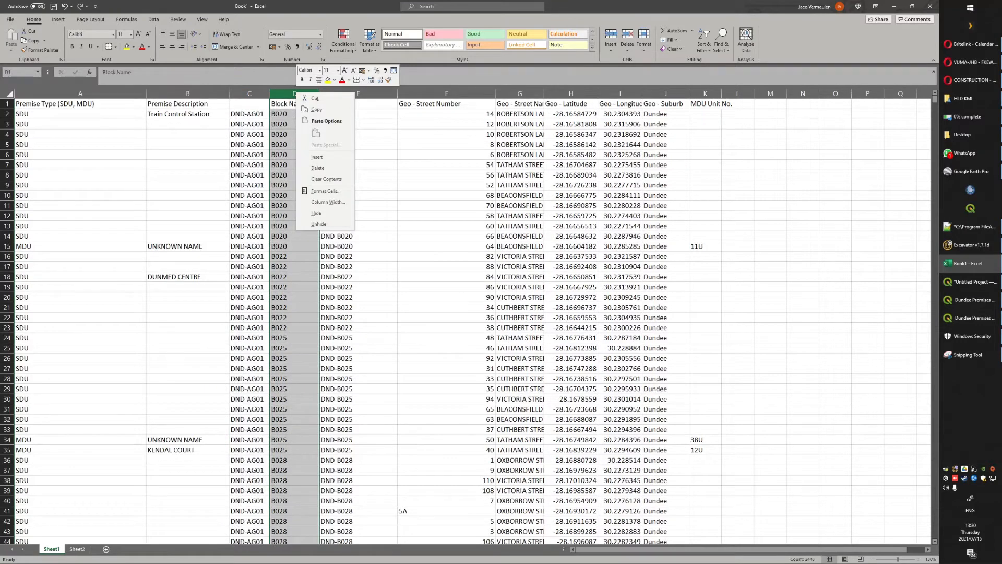
{"action": "left_click", "coordinate": [317, 167]}
Enter the headers Ag in C1 and Block in D1 above the DND-prefixed columns.
{"action": "left_click", "coordinate": [249, 105]}
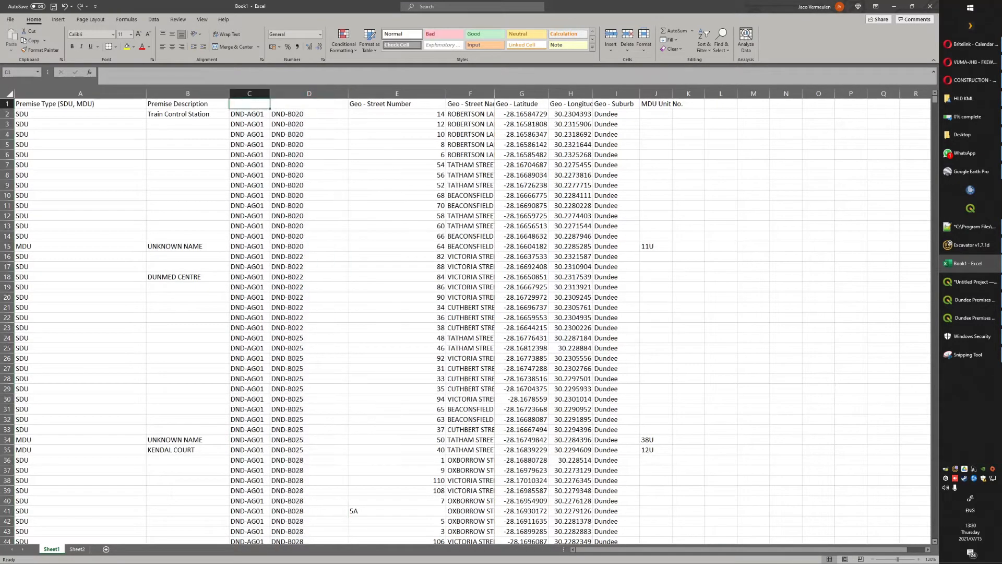
{"action": "type", "text": "Ag"}
{"action": "key", "text": "Tab"}
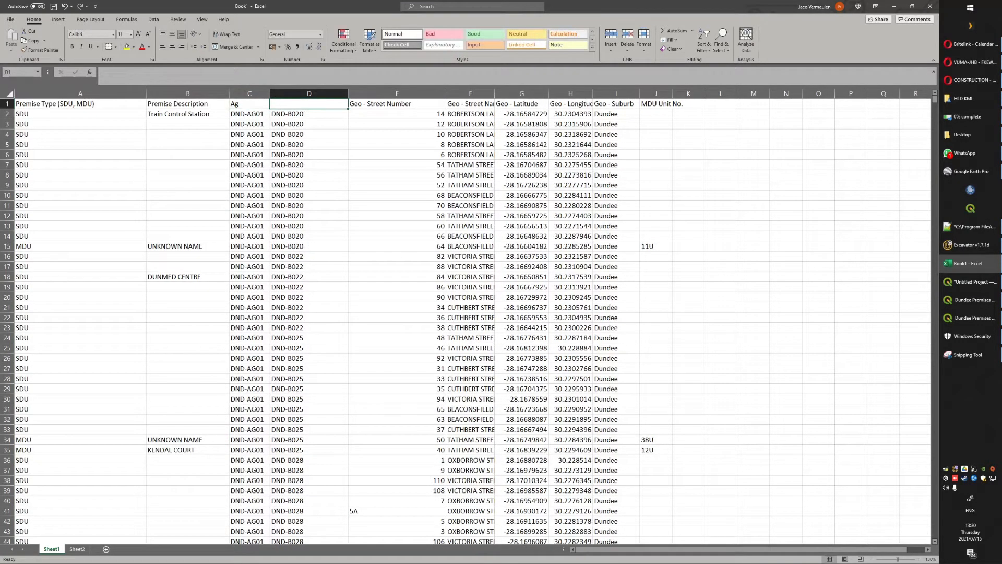
{"action": "type", "text": "Bl"}
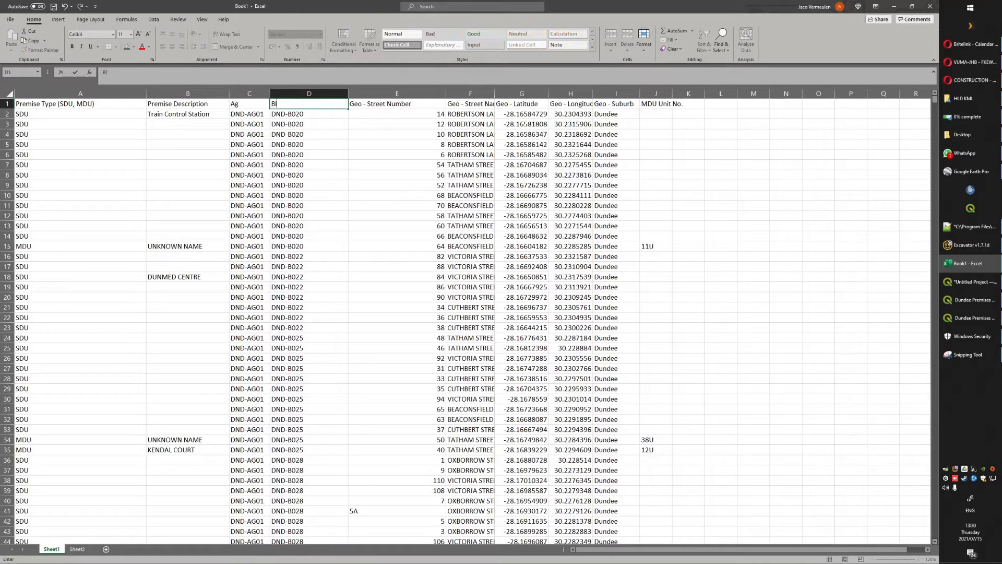
{"action": "type", "text": "ock"}
{"action": "left_click", "coordinate": [656, 277]}
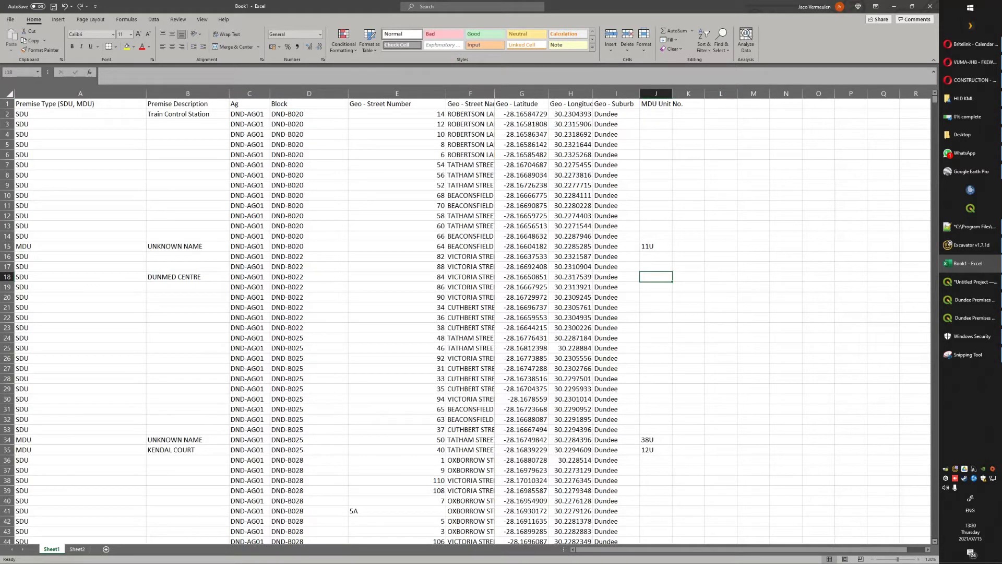
Copy the Ag and Block columns from Sheet1 and paste them as values into Sheet2 starting at A1.
{"action": "left_click_drag", "start_coordinate": [249, 94], "coordinate": [346, 94]}
{"action": "key", "text": "ctrl+c"}
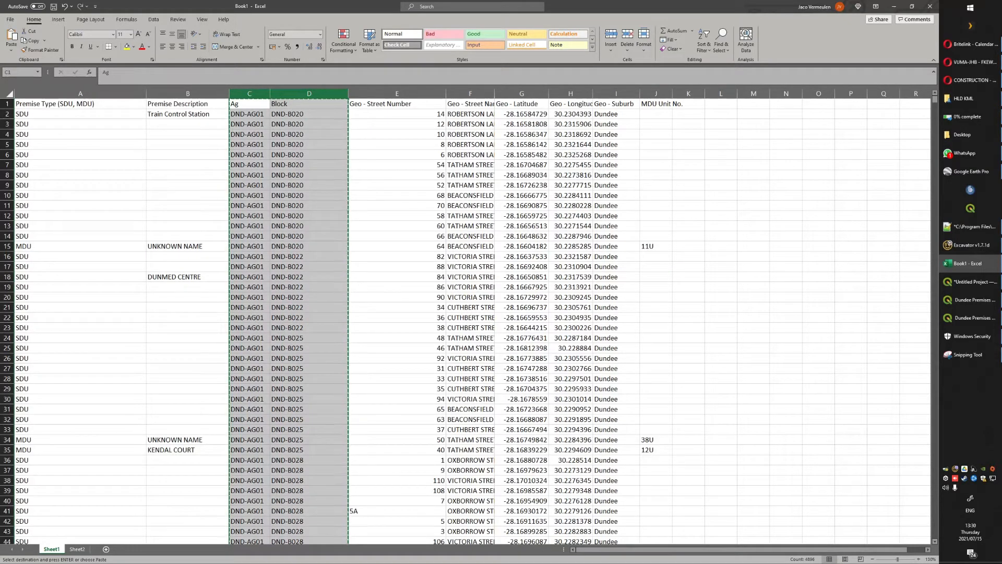
{"action": "left_click", "coordinate": [77, 549]}
{"action": "left_click", "coordinate": [85, 144]}
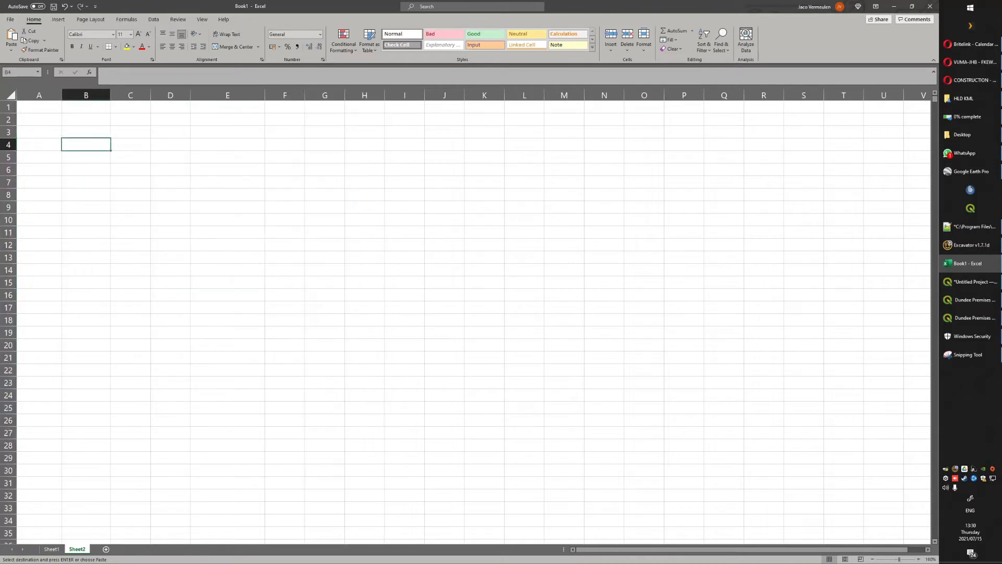
{"action": "right_click", "coordinate": [36, 110]}
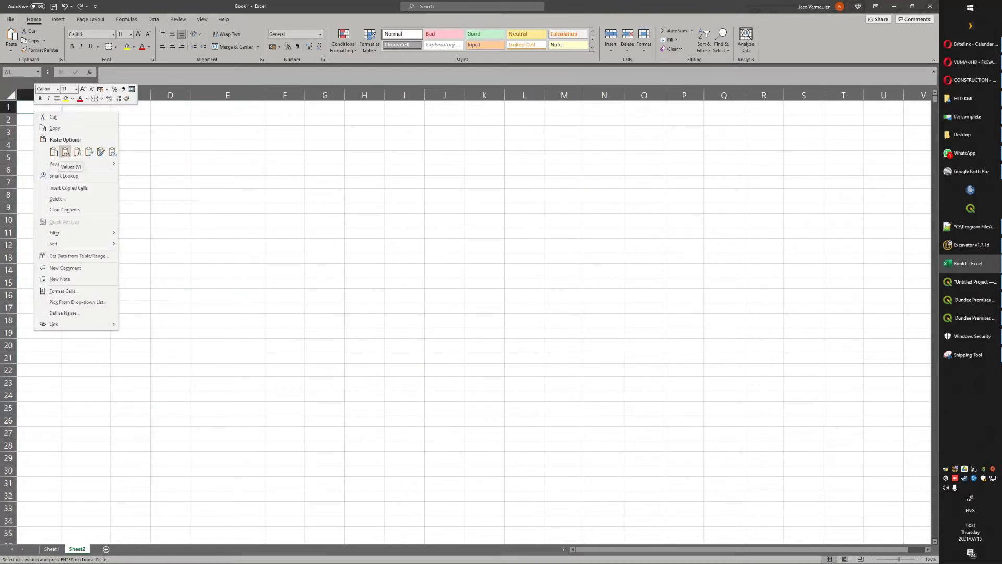
{"action": "left_click", "coordinate": [65, 151]}
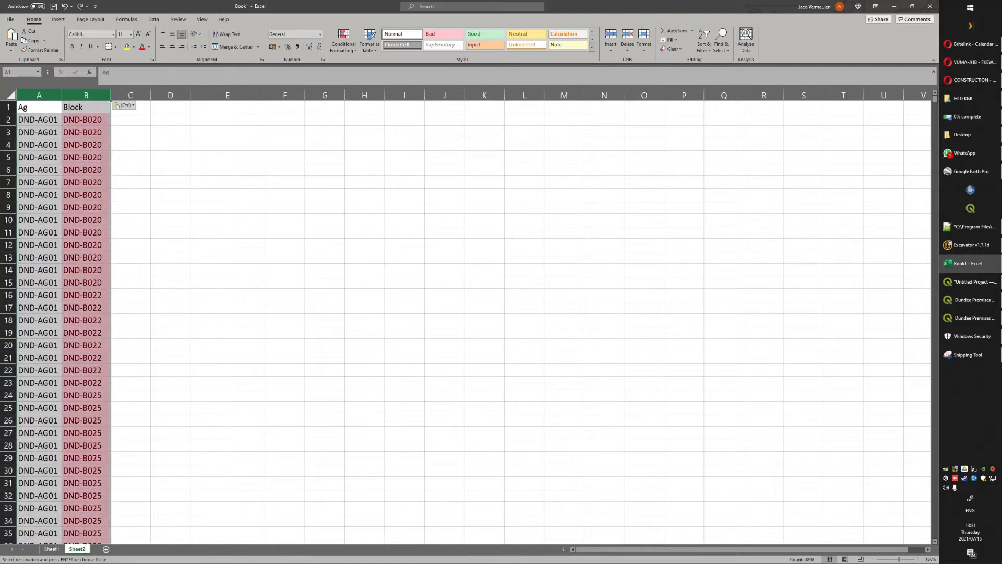
{"action": "left_click", "coordinate": [40, 120]}
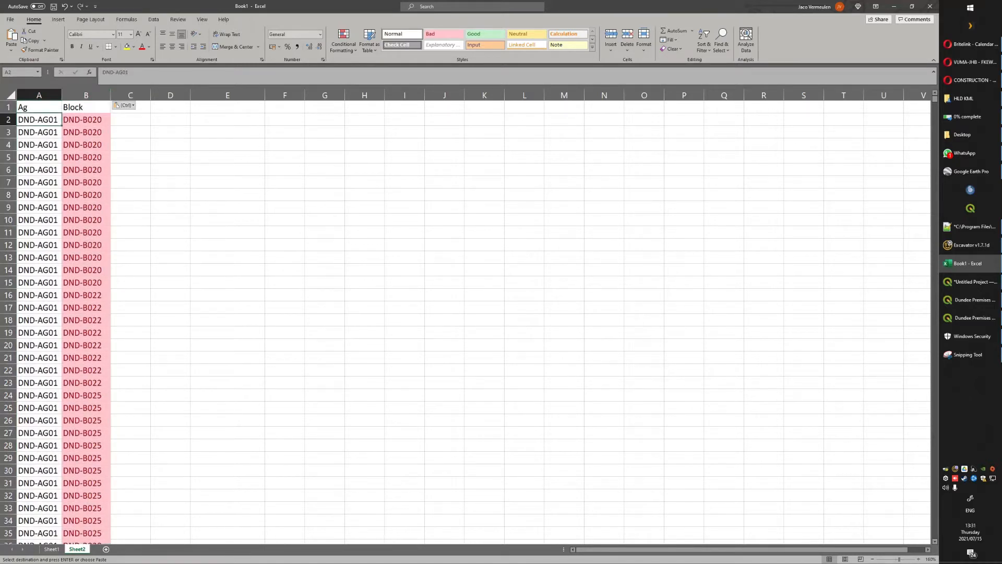
{"action": "left_click", "coordinate": [86, 95]}
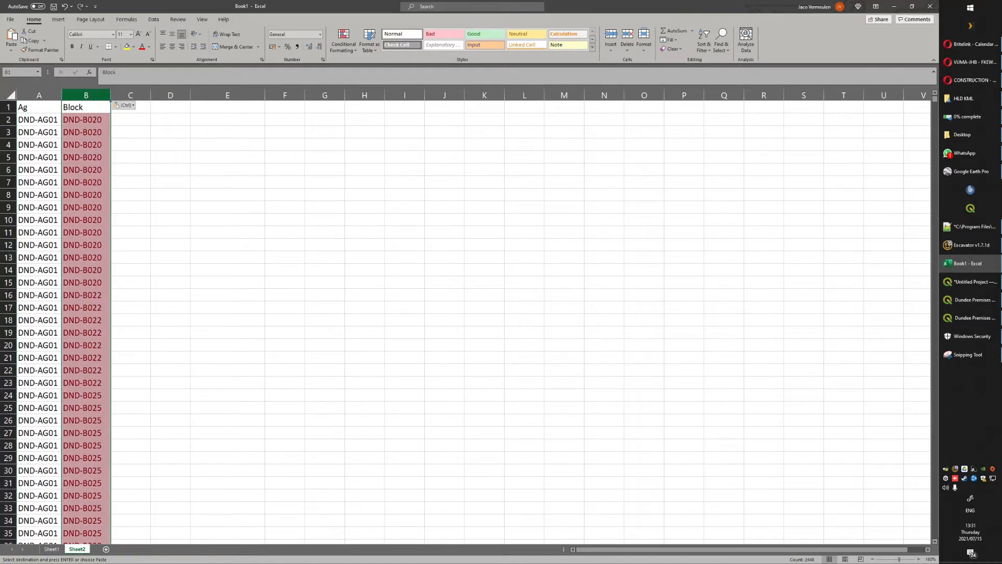
{"action": "left_click", "coordinate": [343, 40]}
{"action": "mouse_move", "coordinate": [373, 66]}
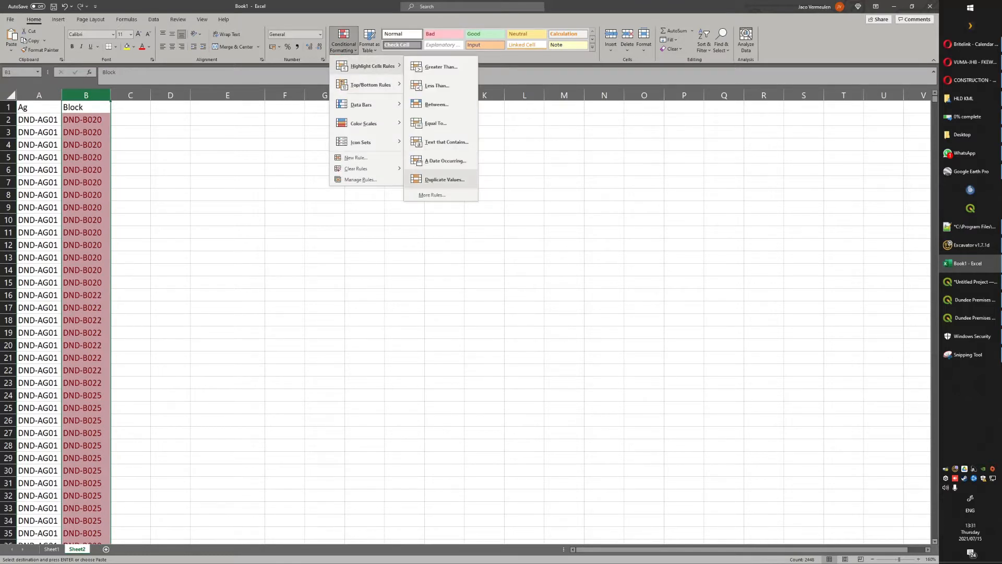
{"action": "left_click", "coordinate": [86, 95]}
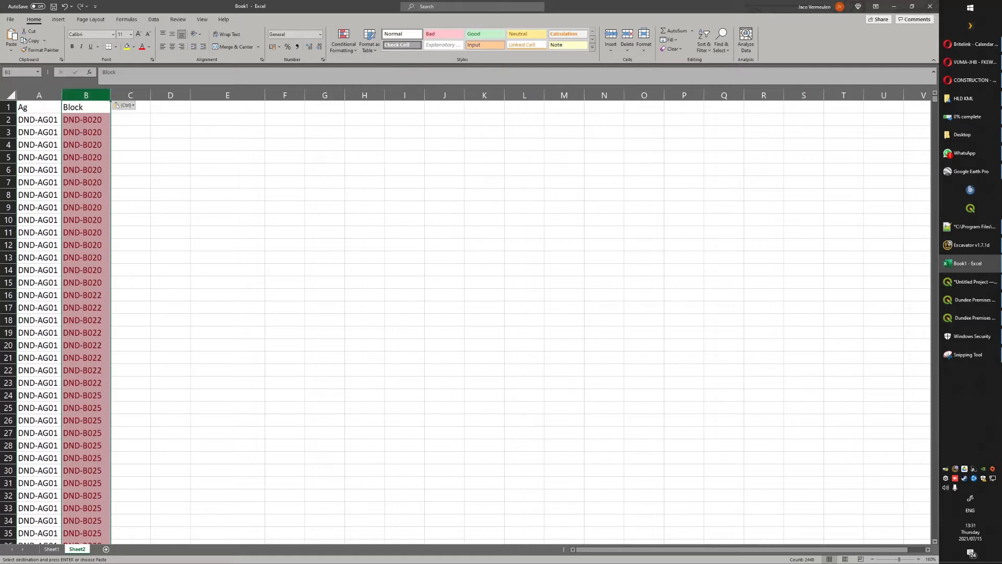
{"action": "left_click", "coordinate": [86, 144]}
{"action": "left_click", "coordinate": [86, 95]}
Remove duplicate Ag and Block combinations from columns A and B of Sheet2.
{"action": "left_click_drag", "start_coordinate": [39, 95], "coordinate": [86, 95]}
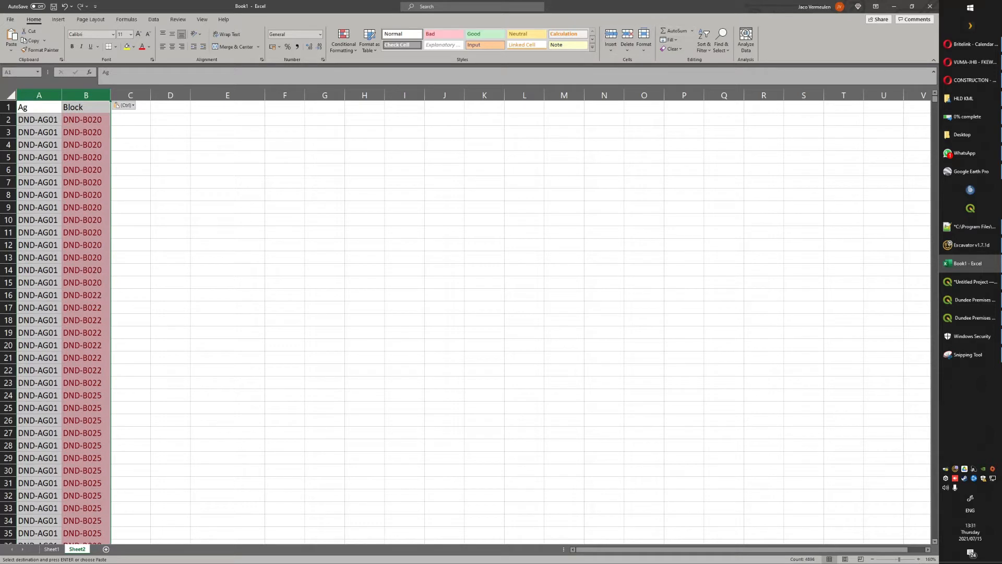
{"action": "left_click", "coordinate": [153, 19]}
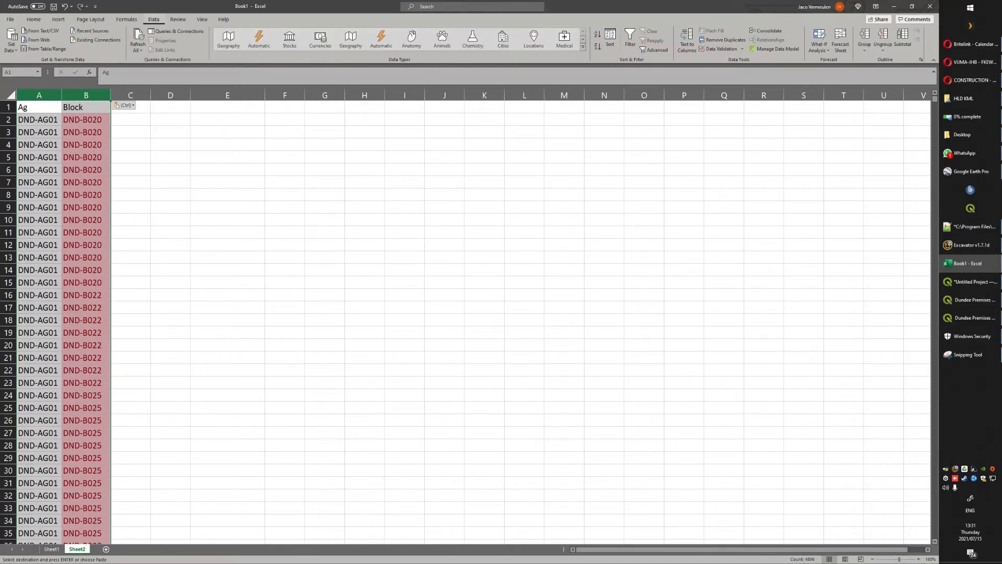
{"action": "left_click", "coordinate": [722, 40]}
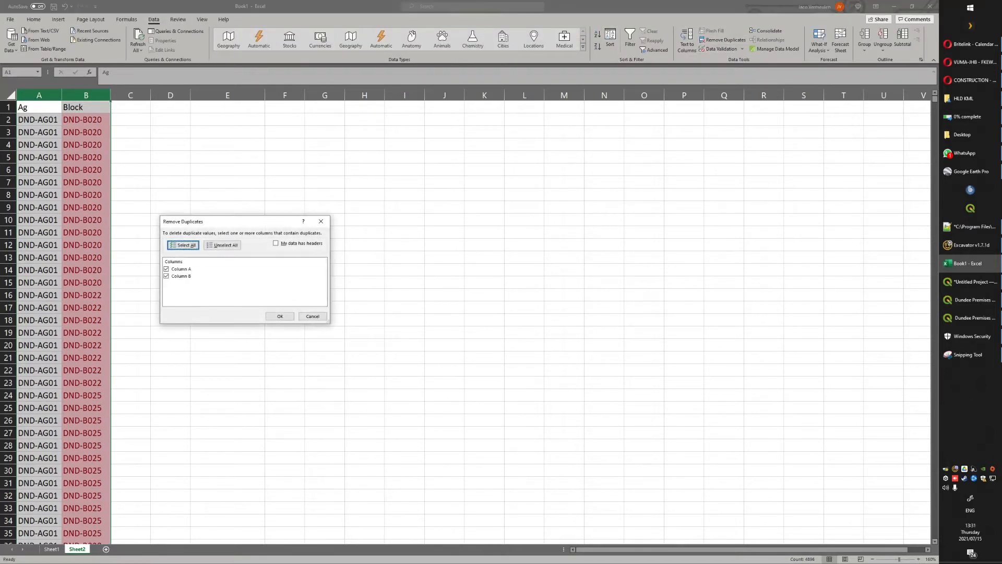
{"action": "left_click", "coordinate": [280, 315]}
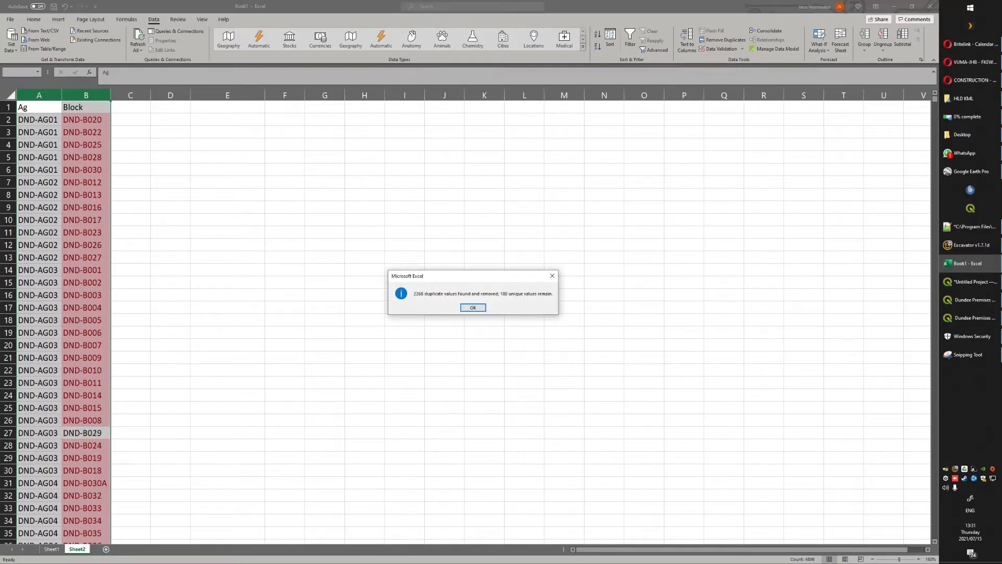
{"action": "key", "text": "Return"}
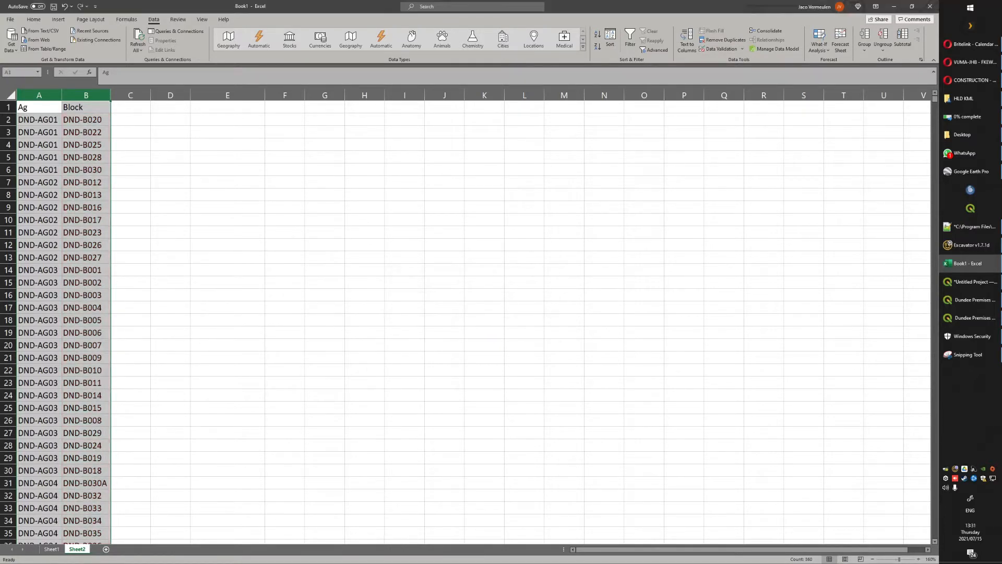
{"action": "left_click", "coordinate": [170, 282]}
Copy the Ag column and paste it as values into column E starting at E1.
{"action": "left_click", "coordinate": [39, 96]}
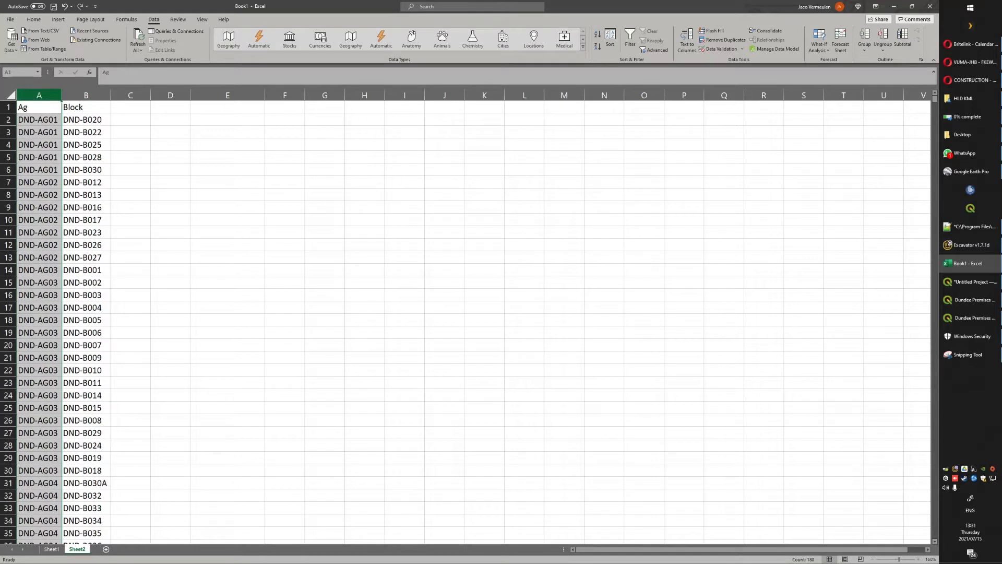
{"action": "key", "text": "ctrl+c"}
{"action": "left_click", "coordinate": [228, 107]}
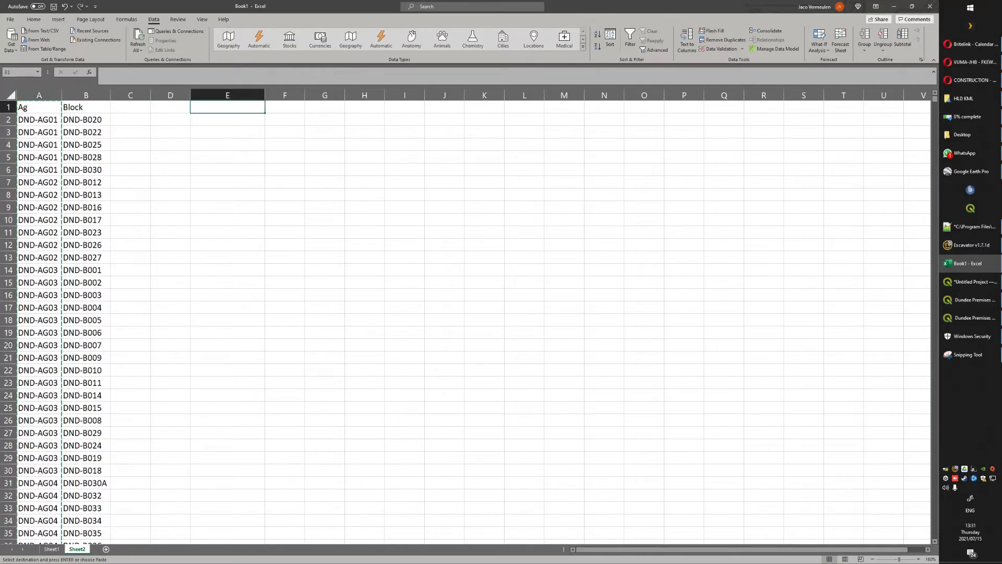
{"action": "right_click", "coordinate": [228, 107]}
{"action": "left_click", "coordinate": [258, 144]}
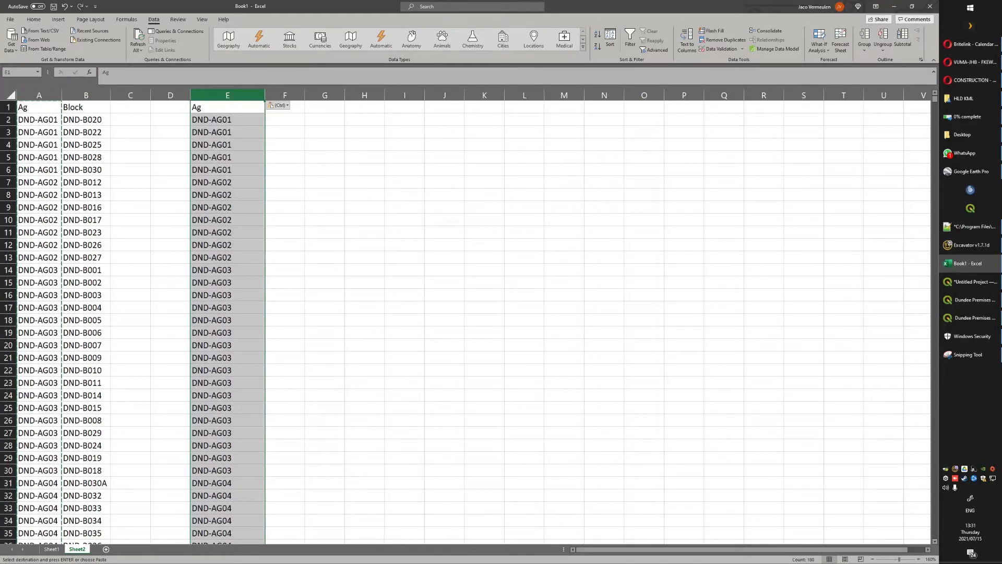
Remove the duplicate AG codes from column E.
{"action": "left_click", "coordinate": [723, 40]}
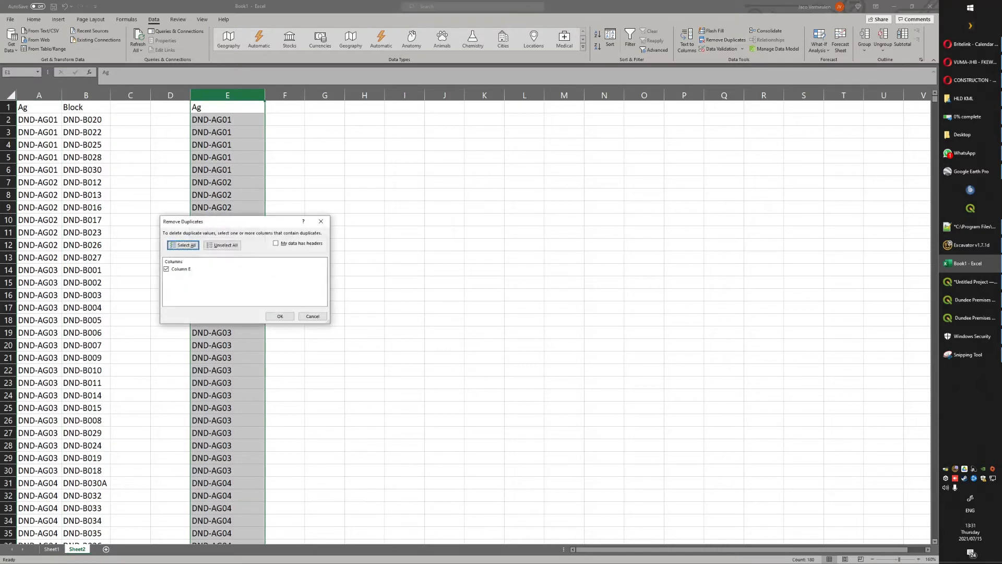
{"action": "left_click", "coordinate": [280, 316]}
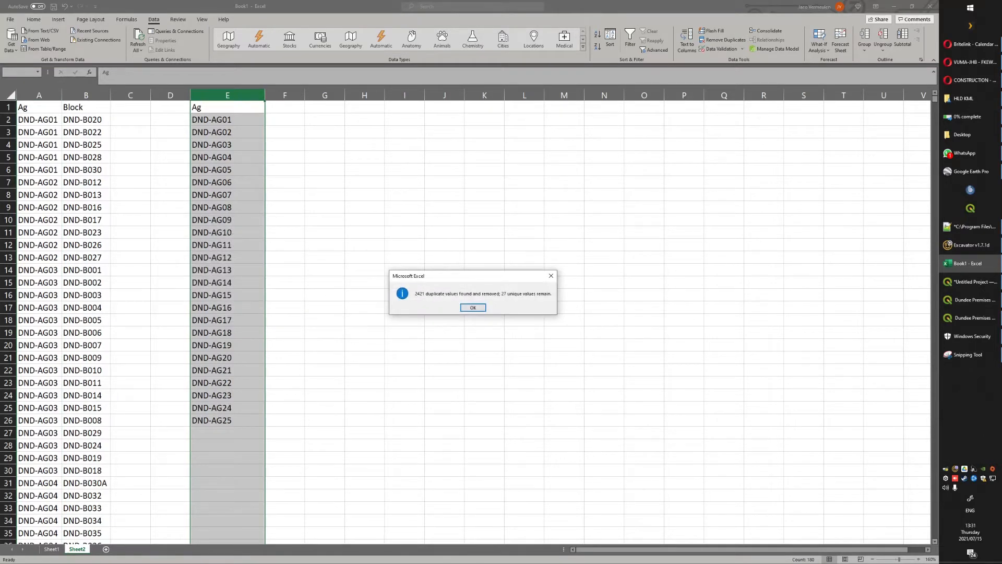
{"action": "key", "text": "Return"}
{"action": "left_click", "coordinate": [284, 132]}
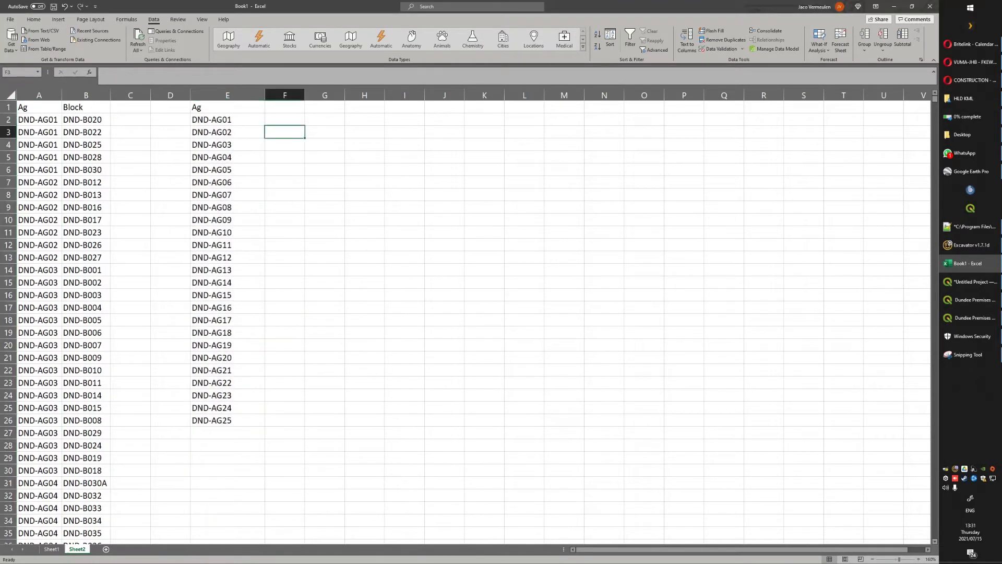
Enter the header Fibrehood in F1 beside the unique AG list.
{"action": "left_click", "coordinate": [285, 107]}
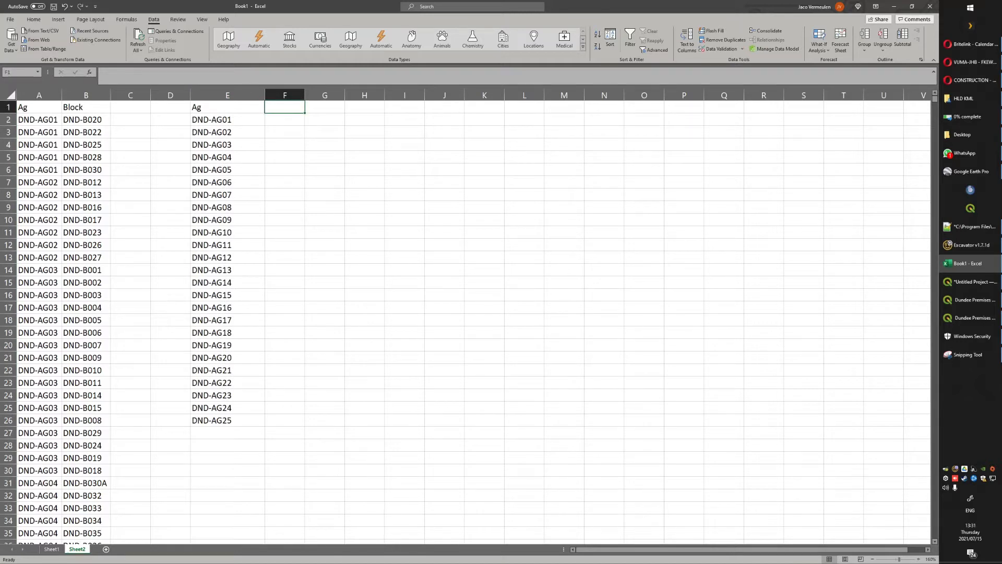
{"action": "type", "text": "Fibre"}
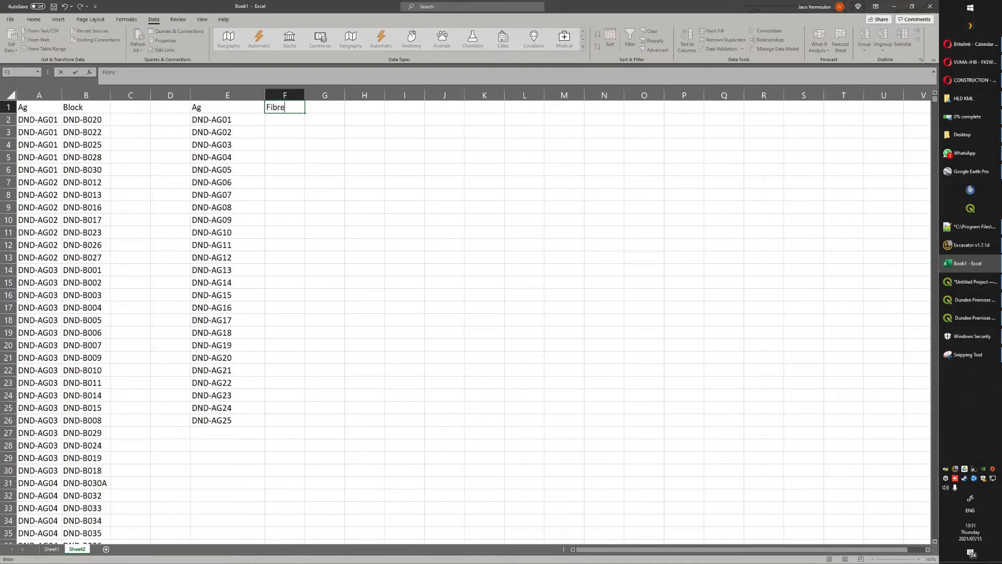
{"action": "type", "text": "hood"}
{"action": "key", "text": "Return"}
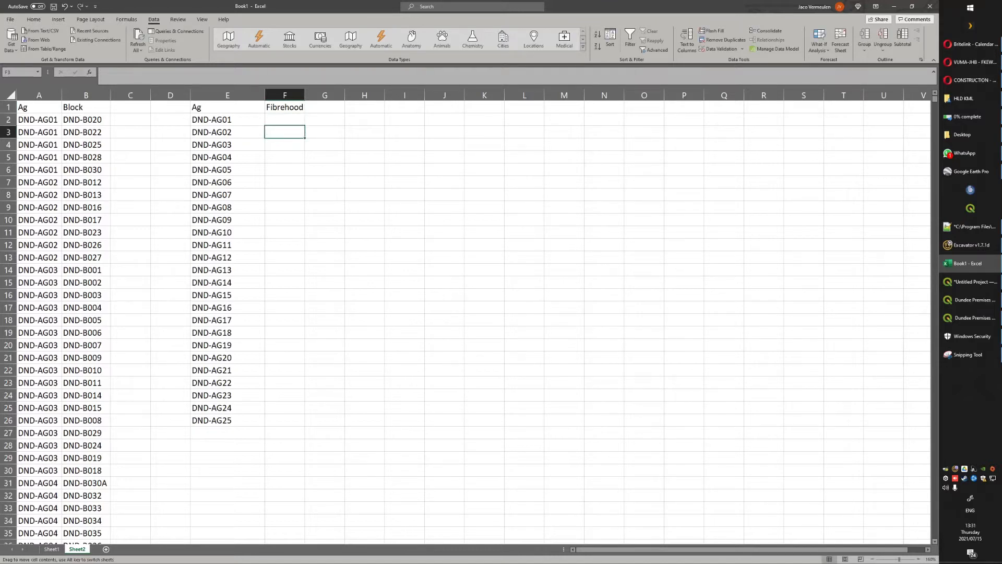
Enter Dundee in F2 and copy it down through F26 for every listed AG code.
{"action": "type", "text": "Dundee"}
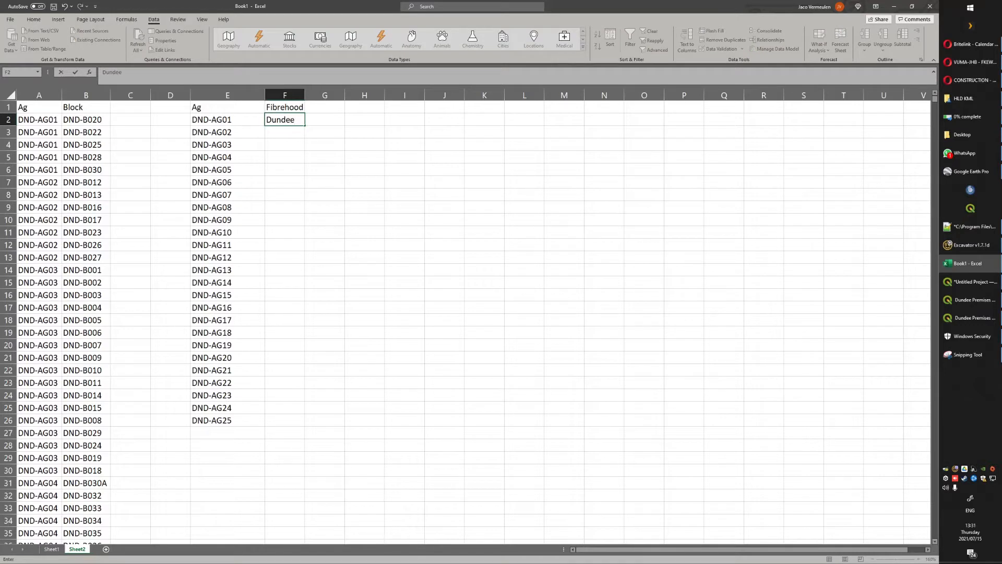
{"action": "key", "text": "Return"}
{"action": "key", "text": "Up"}
{"action": "key", "text": "ctrl+c"}
{"action": "key", "text": "Down"}
{"action": "key", "text": "shift+Down"}
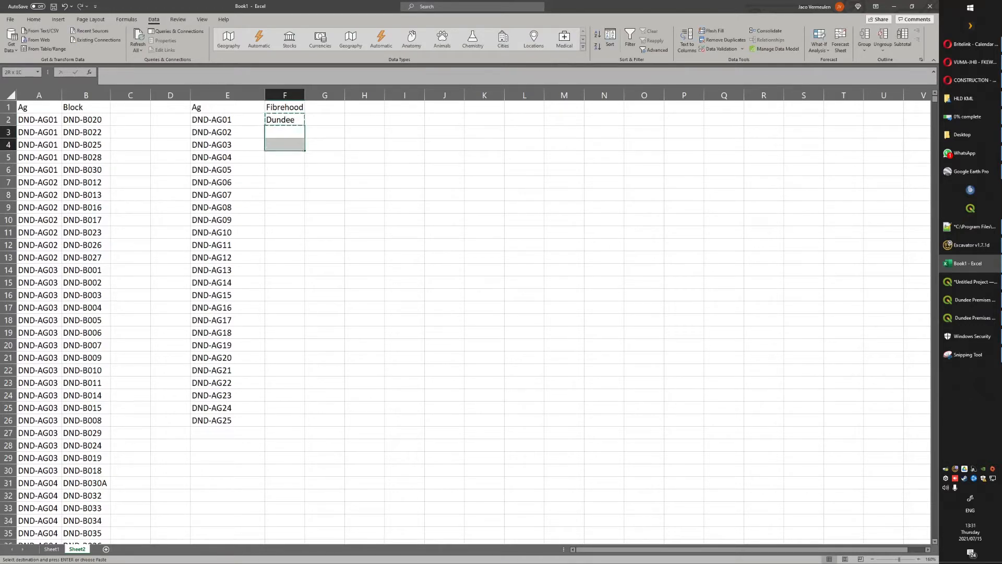
{"action": "key", "text": "shift+Down"}
{"action": "key", "text": "shift+Down"}
{"action": "key", "text": "shift+Down"}
{"action": "key", "text": "shift+Down"}
{"action": "key", "text": "shift+Down"}
{"action": "key", "text": "shift+Down"}
{"action": "key", "text": "shift+Down"}
{"action": "key", "text": "shift+Down"}
{"action": "key", "text": "shift+Down"}
{"action": "key", "text": "shift+Down"}
{"action": "key", "text": "shift+Down"}
{"action": "key", "text": "shift+Down"}
{"action": "key", "text": "shift+Down"}
{"action": "key", "text": "shift+Down"}
{"action": "key", "text": "shift+Down"}
{"action": "key", "text": "shift+Down"}
{"action": "key", "text": "shift+Down"}
{"action": "key", "text": "shift+Down"}
{"action": "key", "text": "shift+Down"}
{"action": "key", "text": "shift+Down"}
{"action": "key", "text": "ctrl+v"}
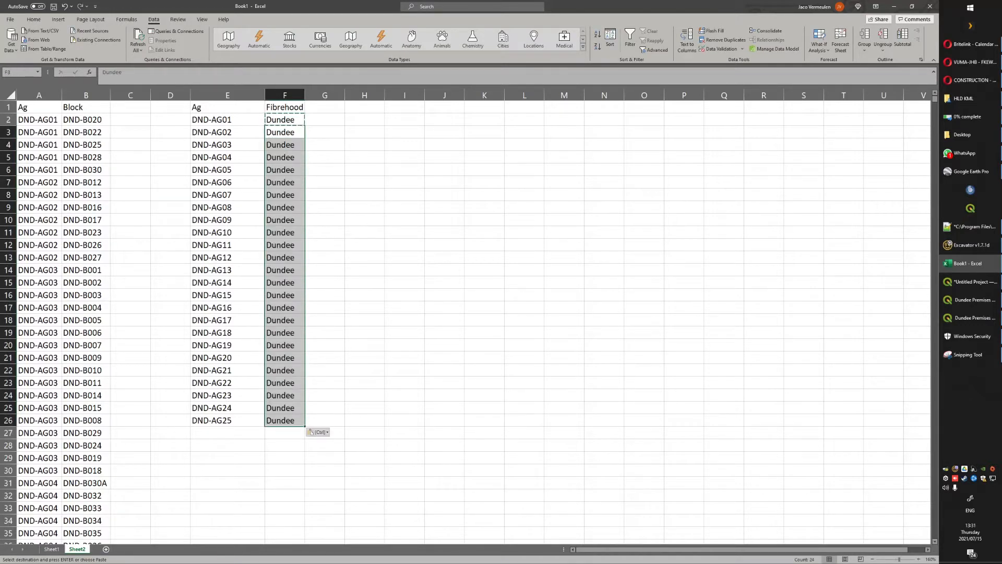
{"action": "left_click", "coordinate": [86, 132]}
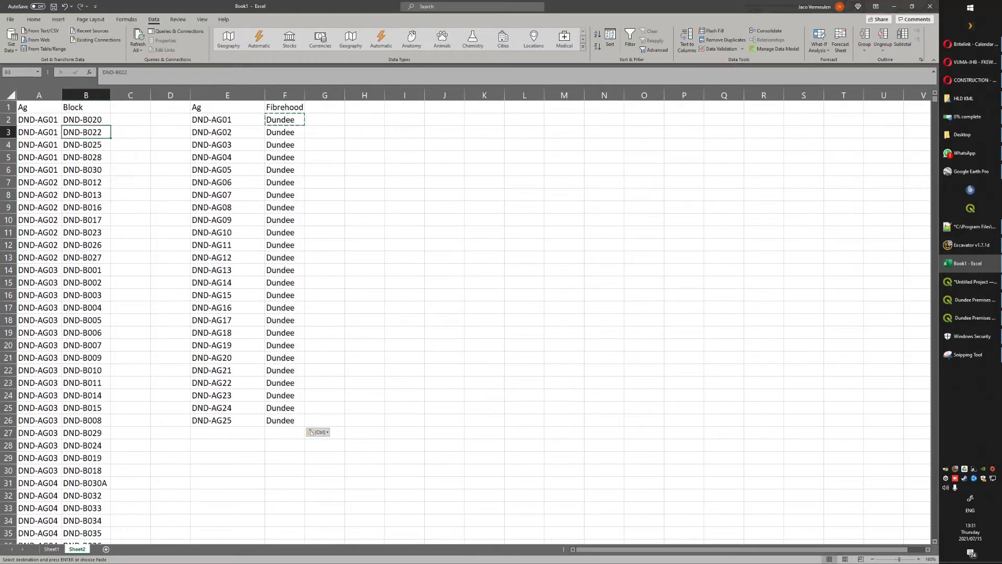
{"action": "key", "text": "Left"}
{"action": "key", "text": "Up"}
{"action": "key", "text": "shift+Right"}
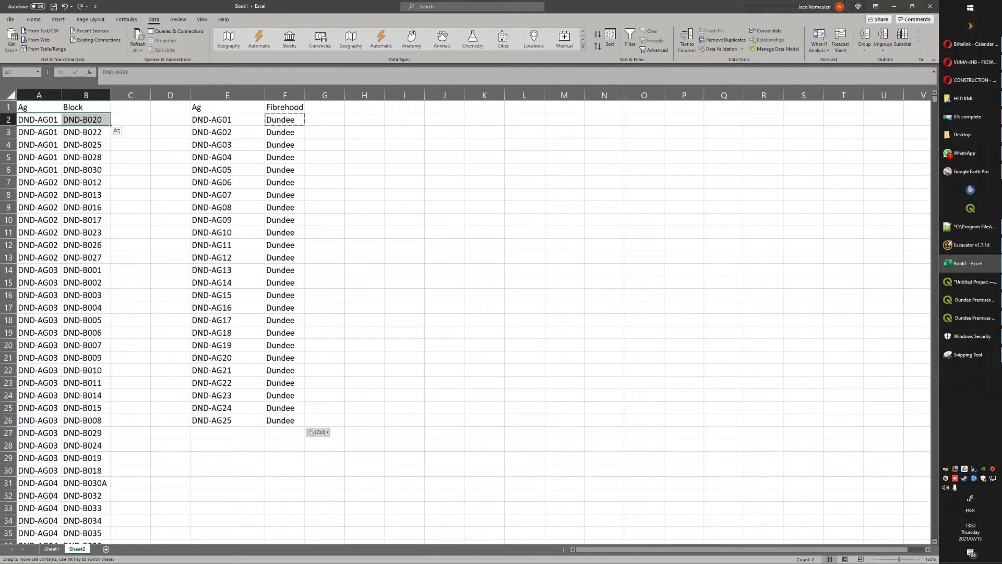
Rename the duplicate block DND-BL58 under DND-AG24 in B174 to DND-BL58A.
{"action": "left_click", "coordinate": [86, 107]}
{"action": "scroll", "coordinate": [86, 107], "scroll_direction": "down", "scroll_amount": 20}
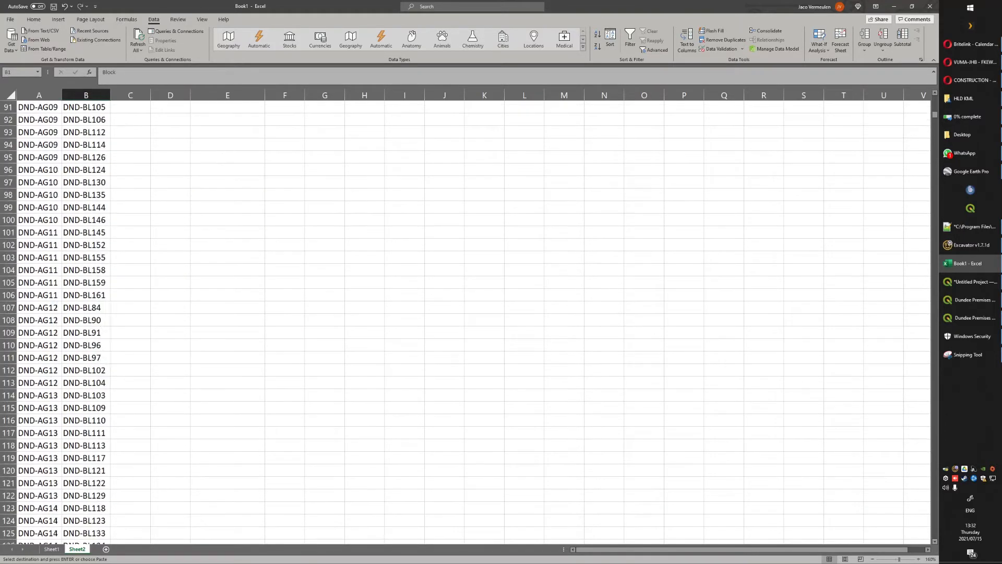
{"action": "scroll", "coordinate": [465, 323], "scroll_direction": "down", "scroll_amount": 20}
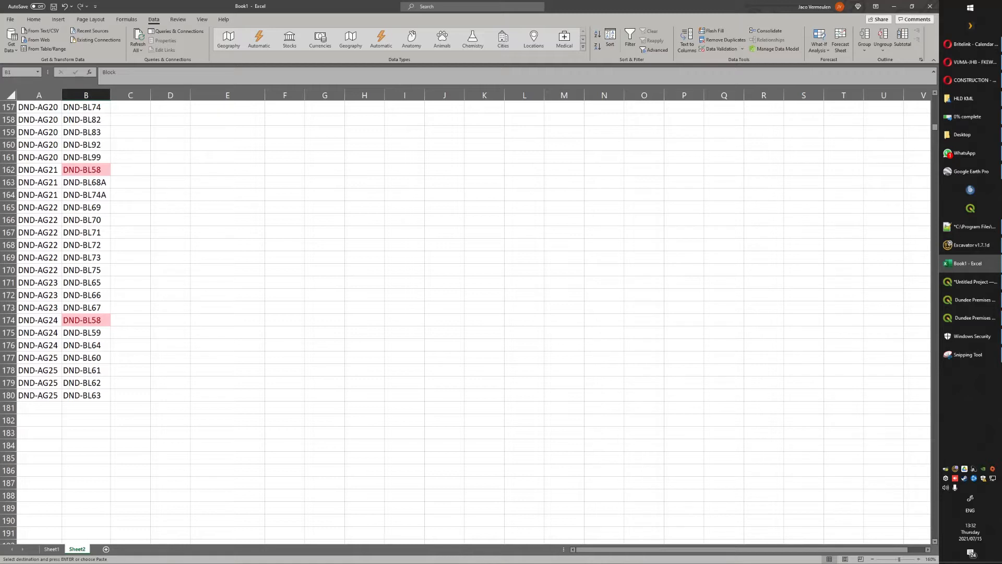
{"action": "left_click", "coordinate": [39, 169]}
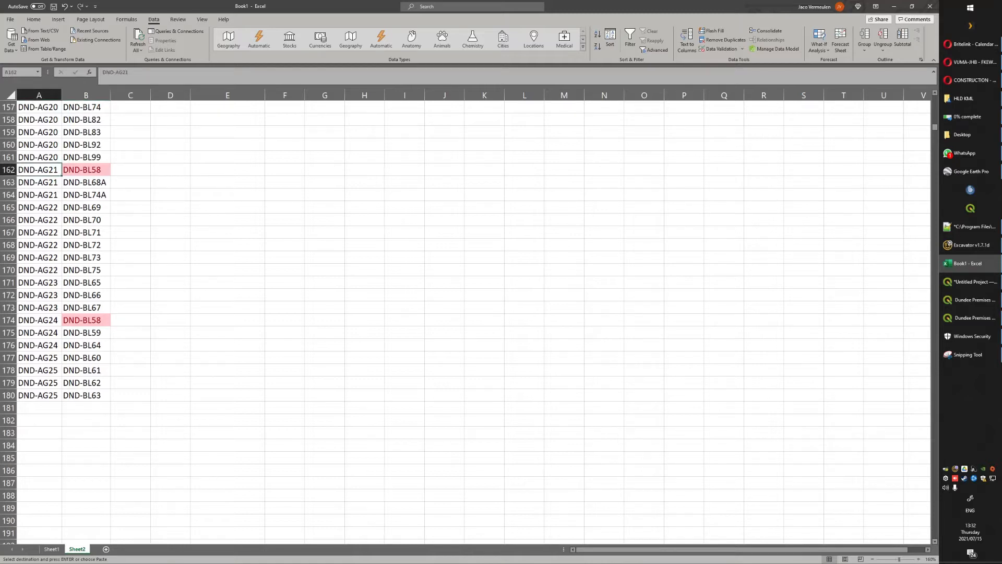
{"action": "left_click", "coordinate": [40, 320]}
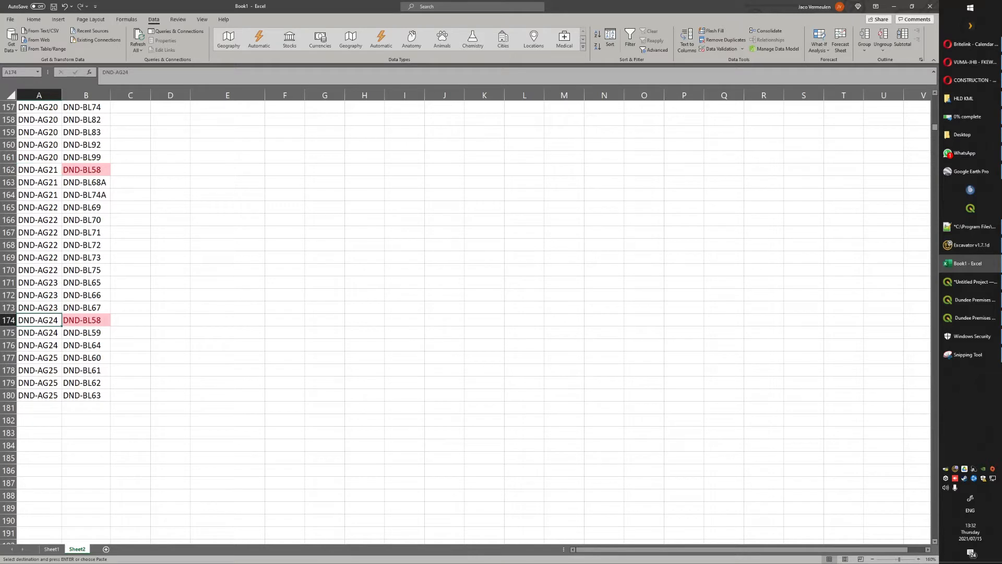
{"action": "double_click", "coordinate": [101, 320]}
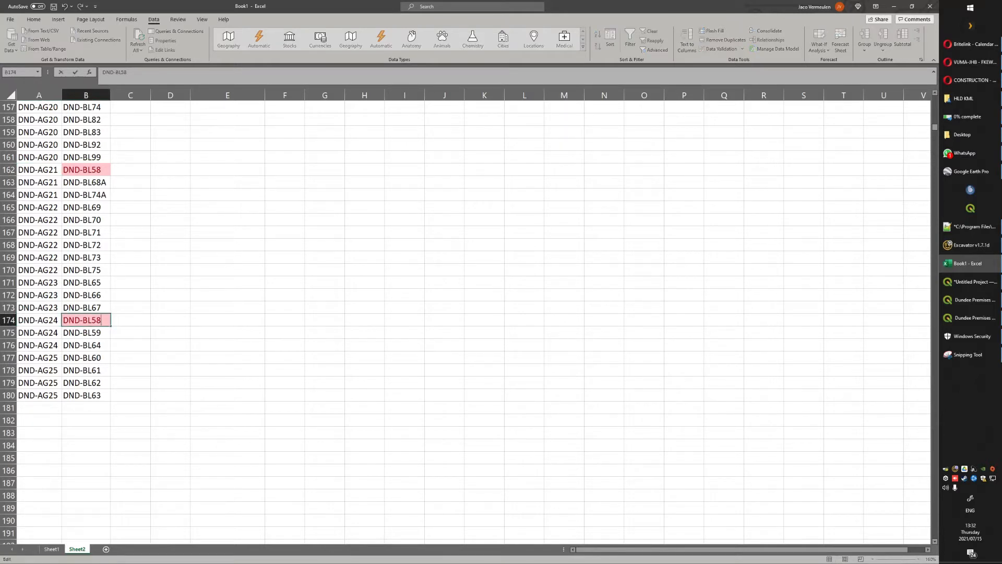
{"action": "type", "text": "A"}
{"action": "key", "text": "Return"}
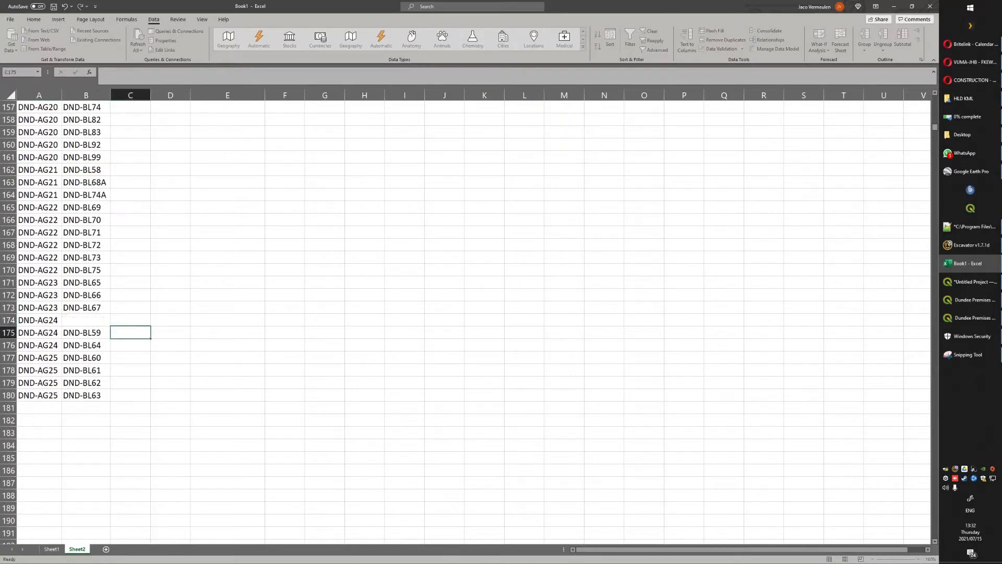
{"action": "key", "text": "Up"}
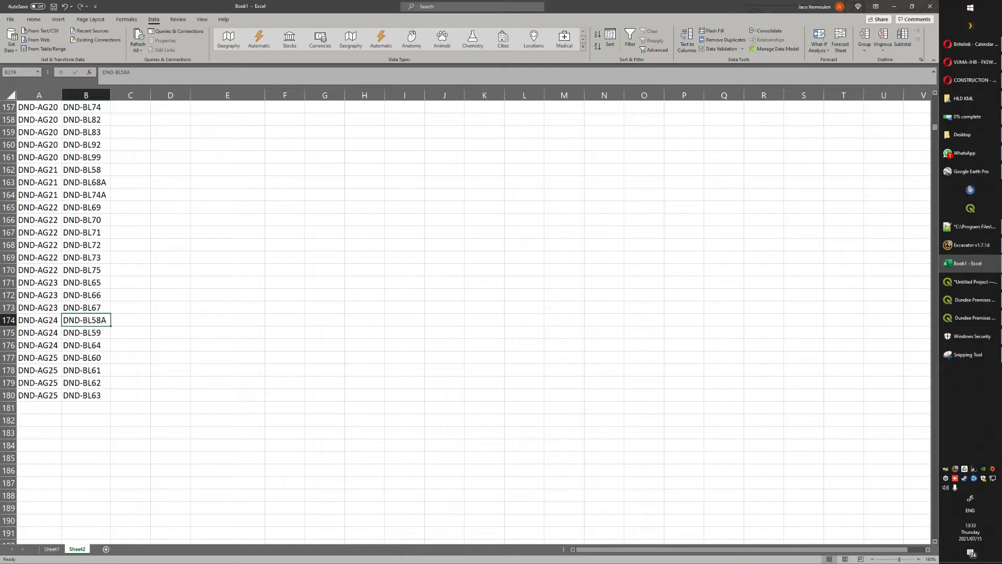
Replace every BL with B throughout the Block column, column B.
{"action": "key", "text": "ctrl+Down"}
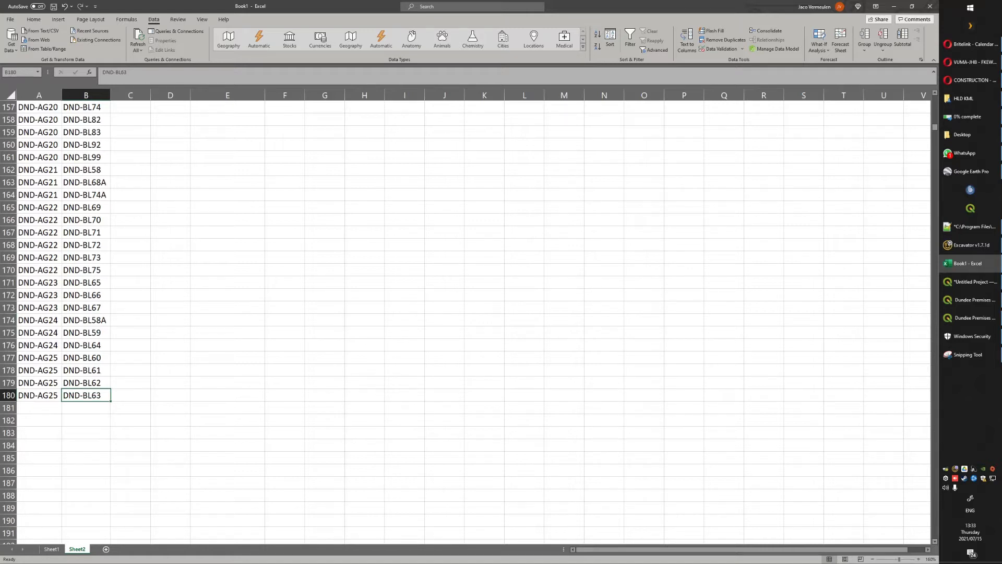
{"action": "scroll", "coordinate": [470, 313], "scroll_direction": "up", "scroll_amount": 20}
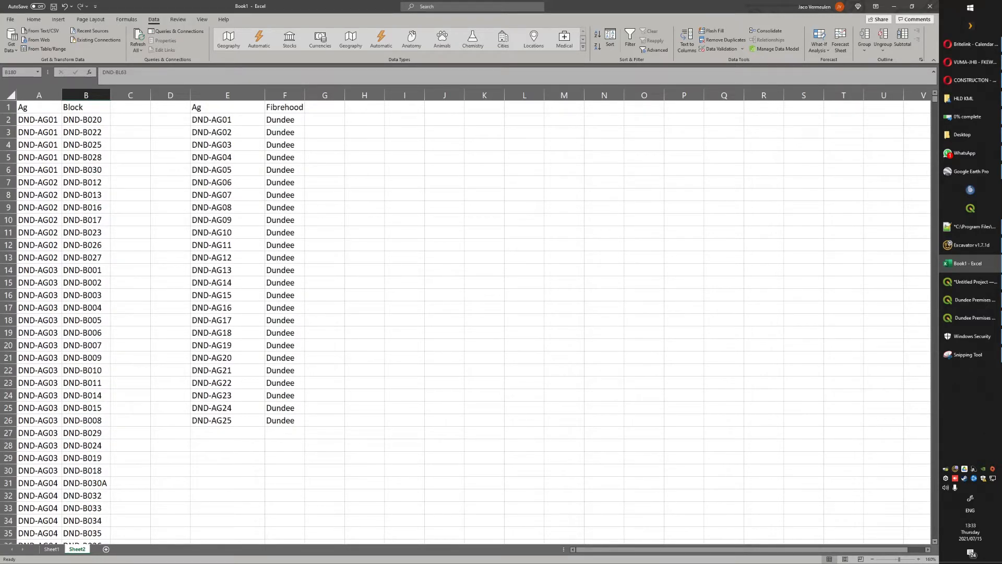
{"action": "scroll", "coordinate": [469, 323], "scroll_direction": "down", "scroll_amount": 15}
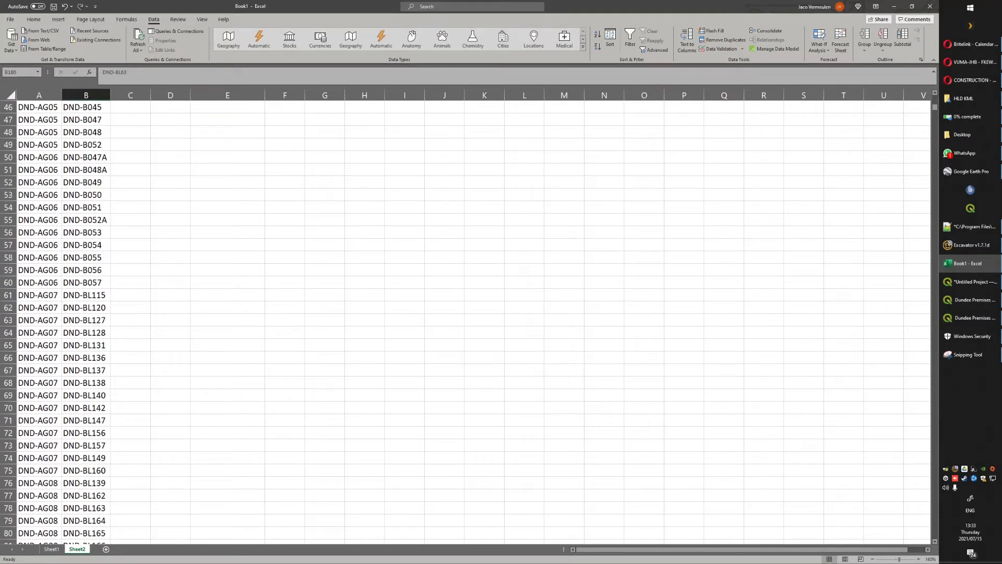
{"action": "left_click", "coordinate": [86, 95]}
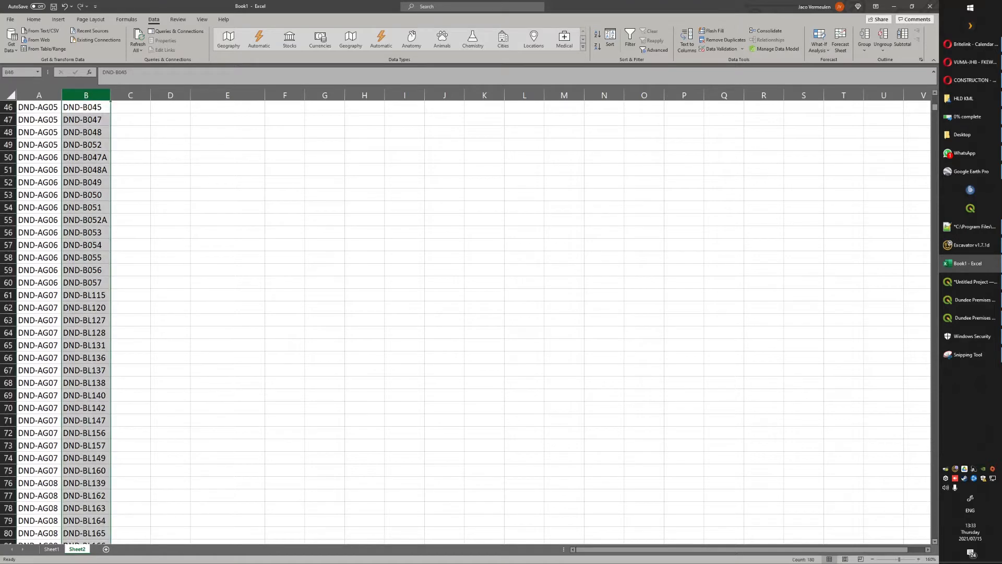
{"action": "scroll", "coordinate": [469, 314], "scroll_direction": "up", "scroll_amount": 15}
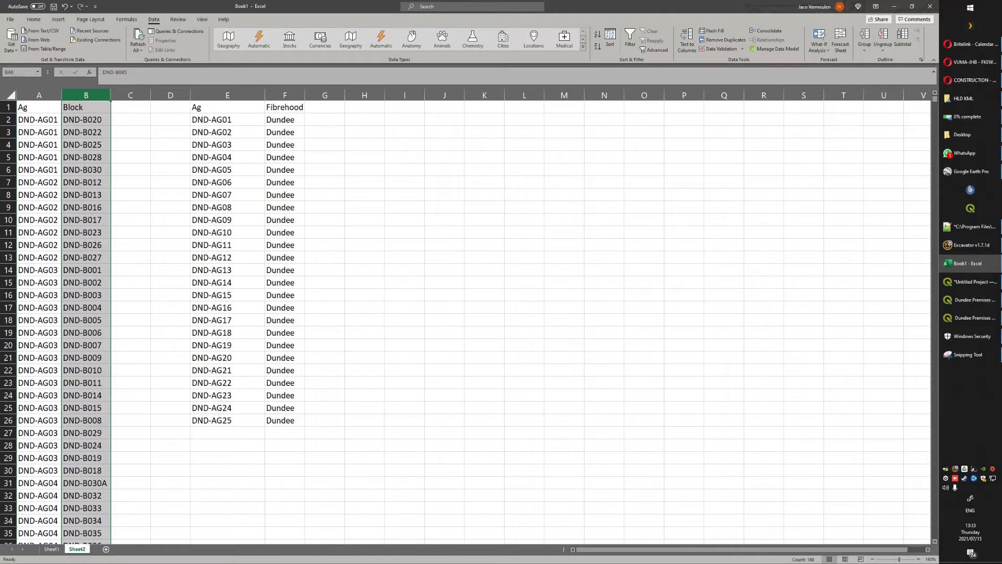
{"action": "key", "text": "ctrl+f"}
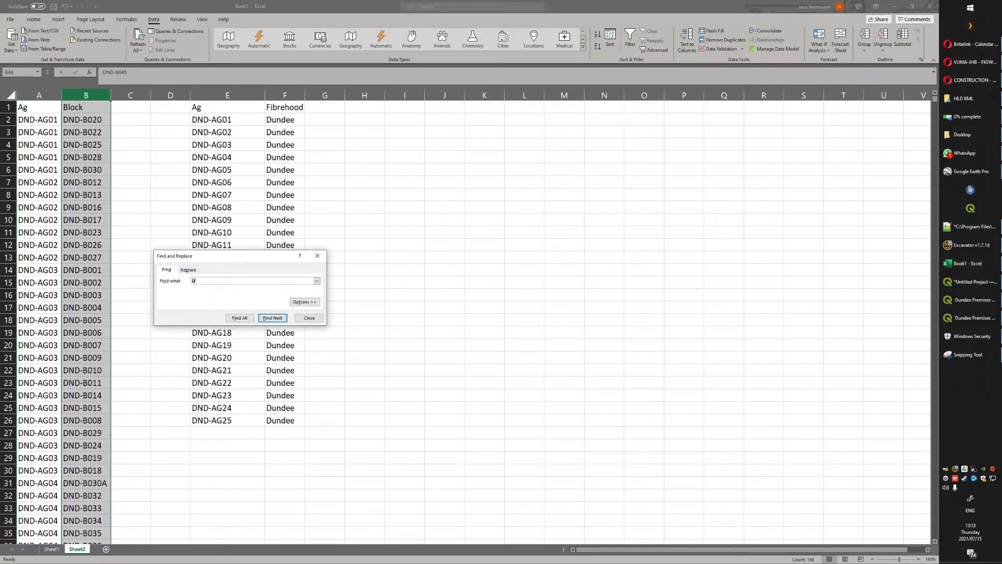
{"action": "type", "text": "U"}
{"action": "key", "text": "ctrl+h"}
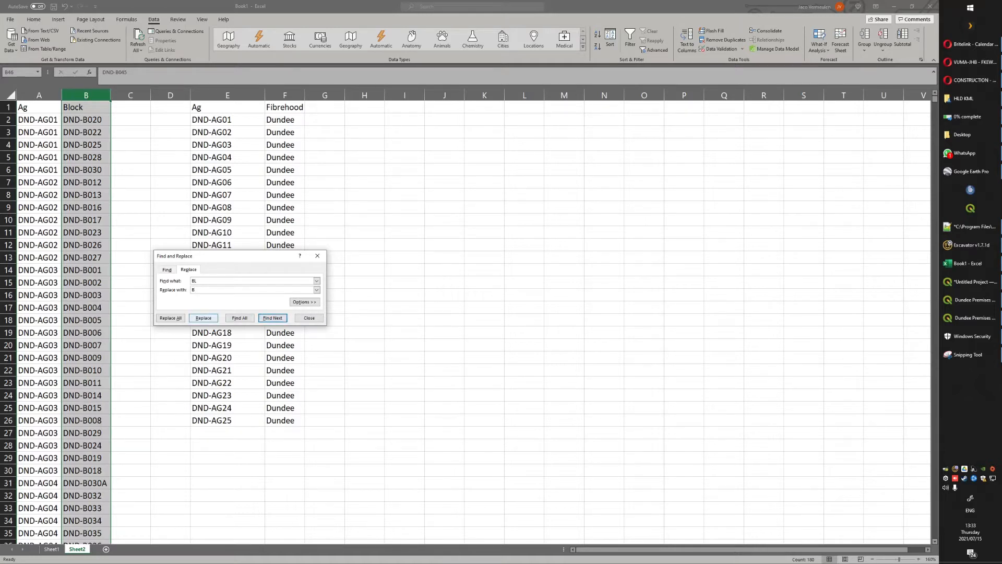
{"action": "left_click", "coordinate": [170, 318]}
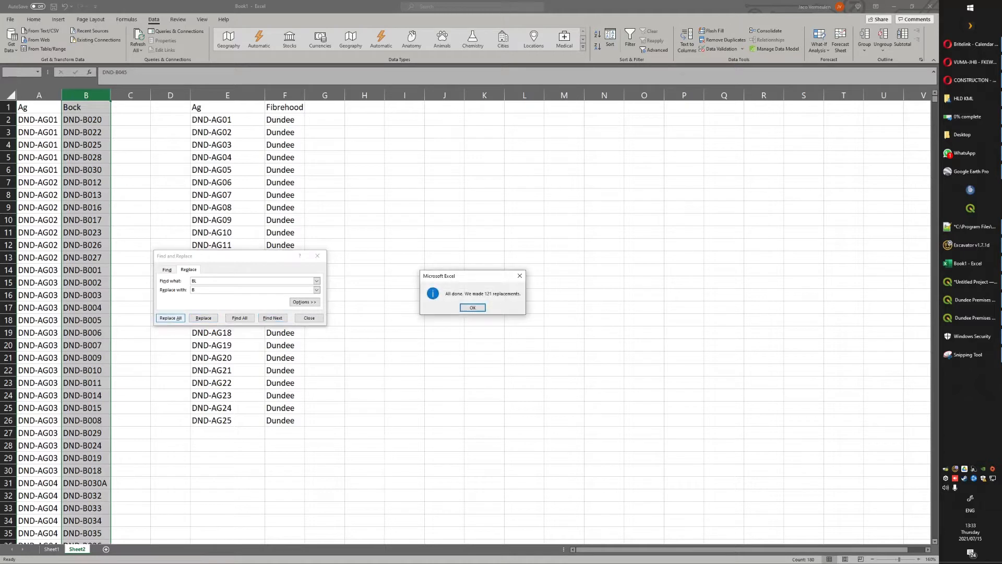
{"action": "key", "text": "Return"}
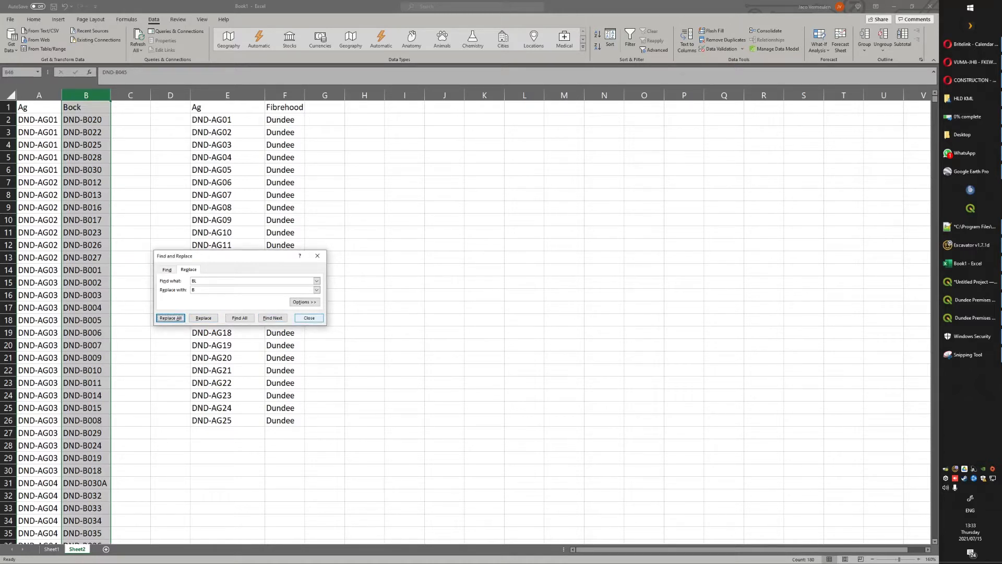
{"action": "left_click", "coordinate": [309, 317]}
Examine the block codes down column B for consistent prefixes and number of digits.
{"action": "scroll", "coordinate": [309, 318], "scroll_direction": "down", "scroll_amount": 20}
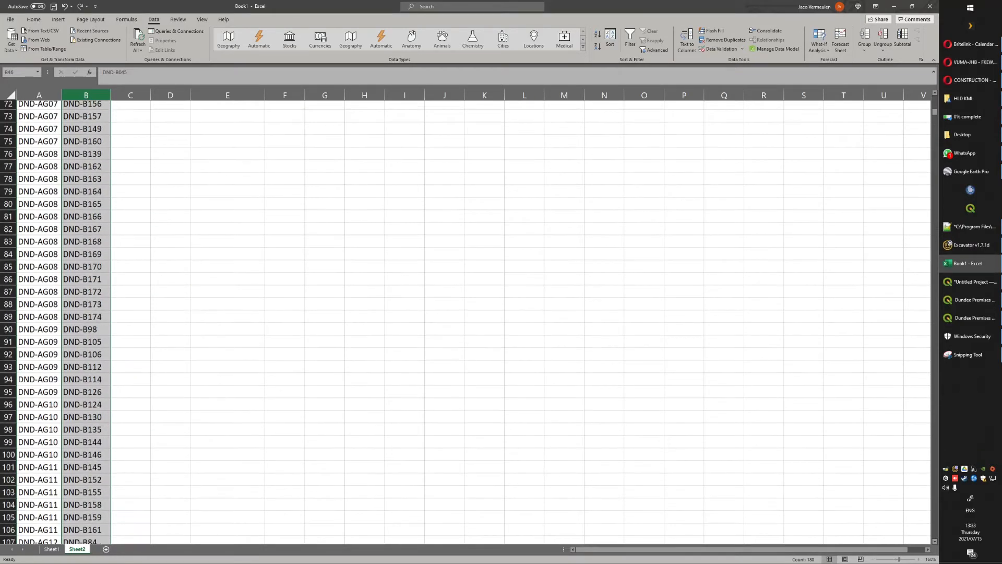
{"action": "scroll", "coordinate": [309, 317], "scroll_direction": "down", "scroll_amount": 20}
{"action": "scroll", "coordinate": [309, 317], "scroll_direction": "up", "scroll_amount": 2}
{"action": "left_click", "coordinate": [86, 420]}
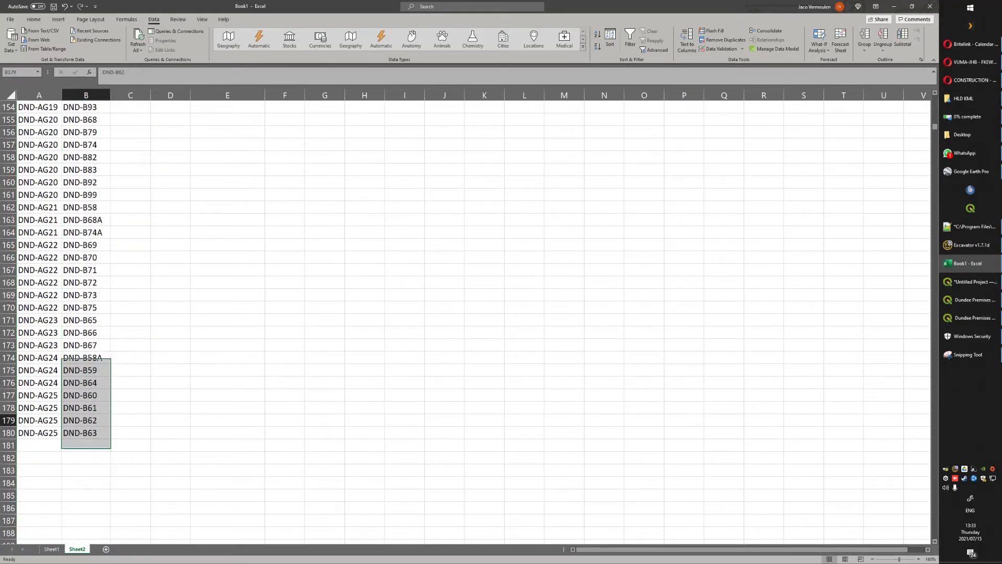
{"action": "left_click_drag", "start_coordinate": [86, 357], "coordinate": [86, 120]}
{"action": "scroll", "coordinate": [465, 322], "scroll_direction": "up", "scroll_amount": 7}
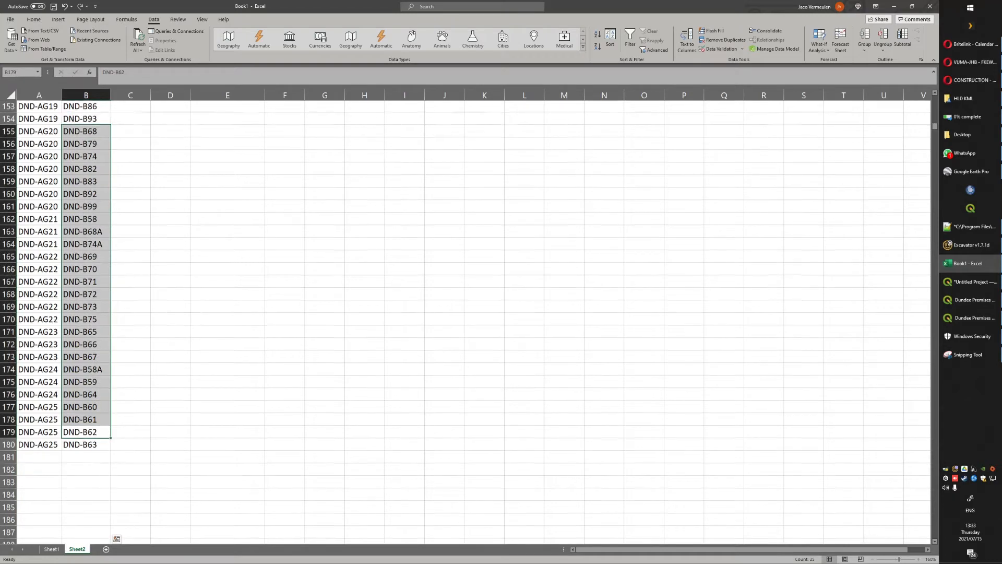
{"action": "scroll", "coordinate": [465, 323], "scroll_direction": "up", "scroll_amount": 8}
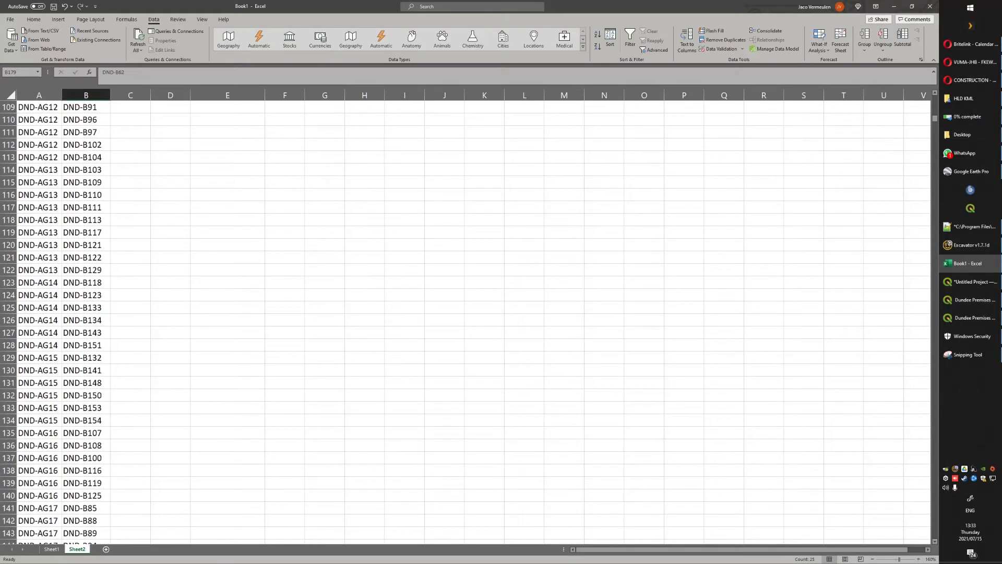
{"action": "scroll", "coordinate": [464, 322], "scroll_direction": "down", "scroll_amount": 6}
{"action": "scroll", "coordinate": [465, 322], "scroll_direction": "up", "scroll_amount": 1}
{"action": "scroll", "coordinate": [465, 322], "scroll_direction": "up", "scroll_amount": 20}
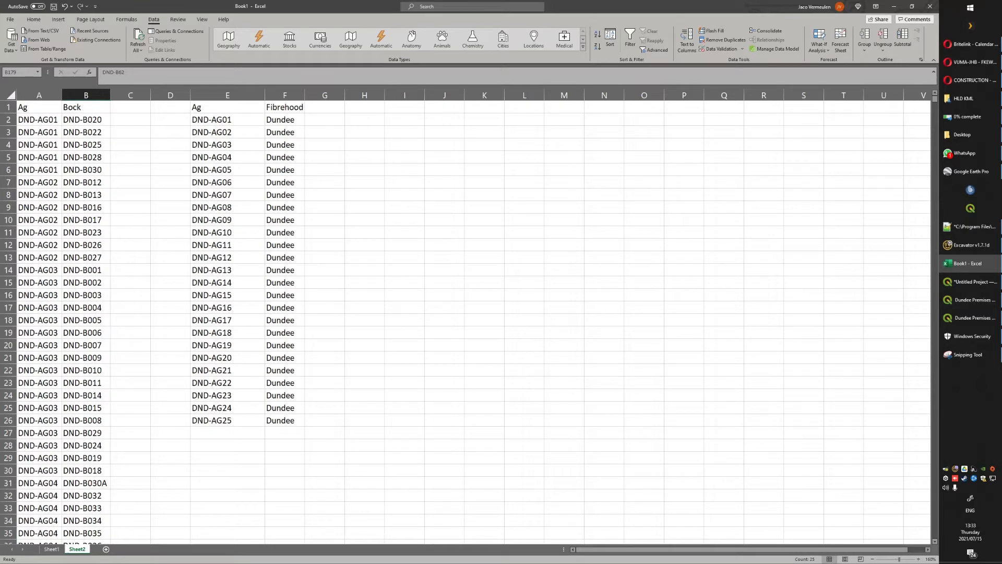
{"action": "scroll", "coordinate": [465, 322], "scroll_direction": "down", "scroll_amount": 20}
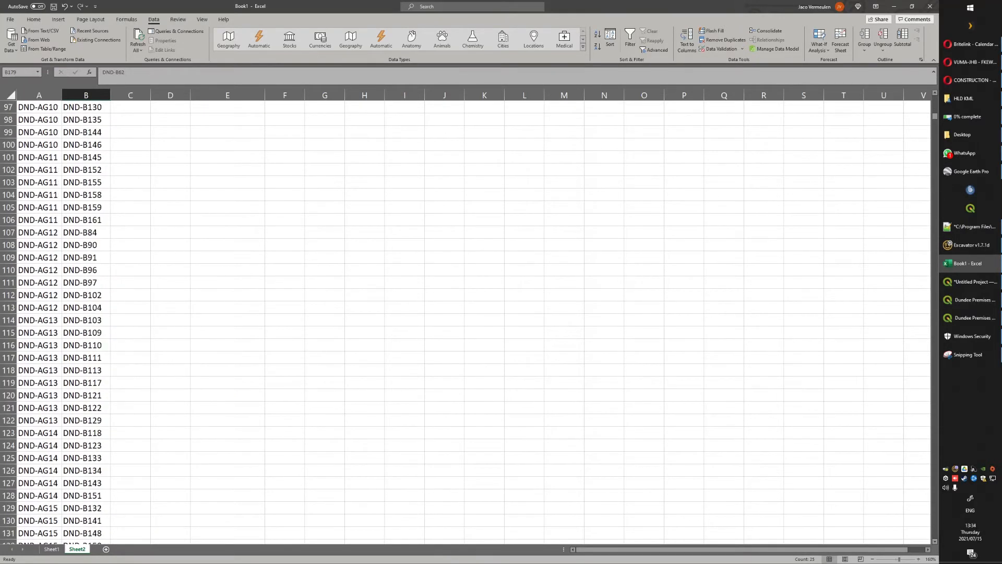
{"action": "scroll", "coordinate": [465, 322], "scroll_direction": "up", "scroll_amount": 6}
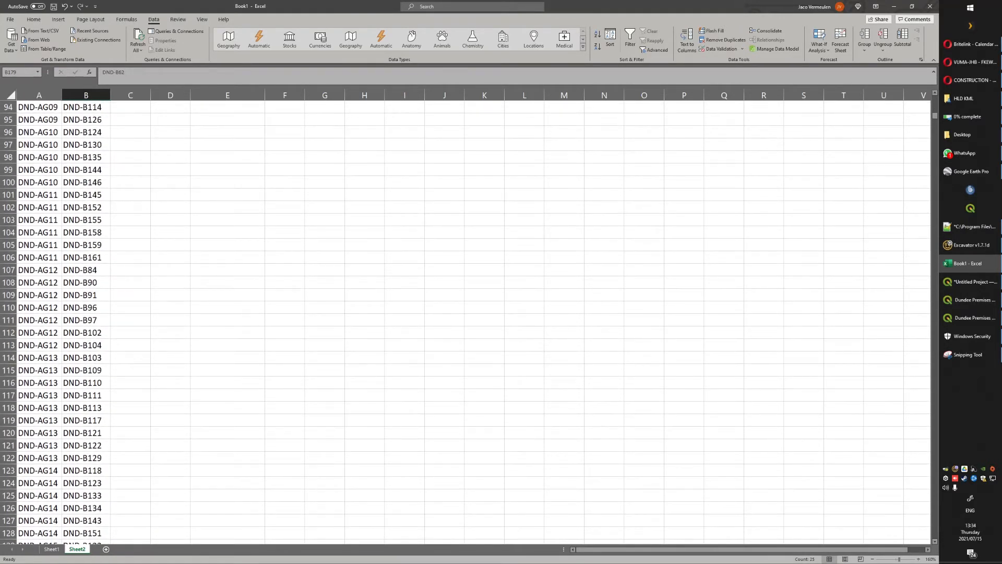
{"action": "left_click", "coordinate": [86, 320]}
{"action": "scroll", "coordinate": [465, 323], "scroll_direction": "up", "scroll_amount": 20}
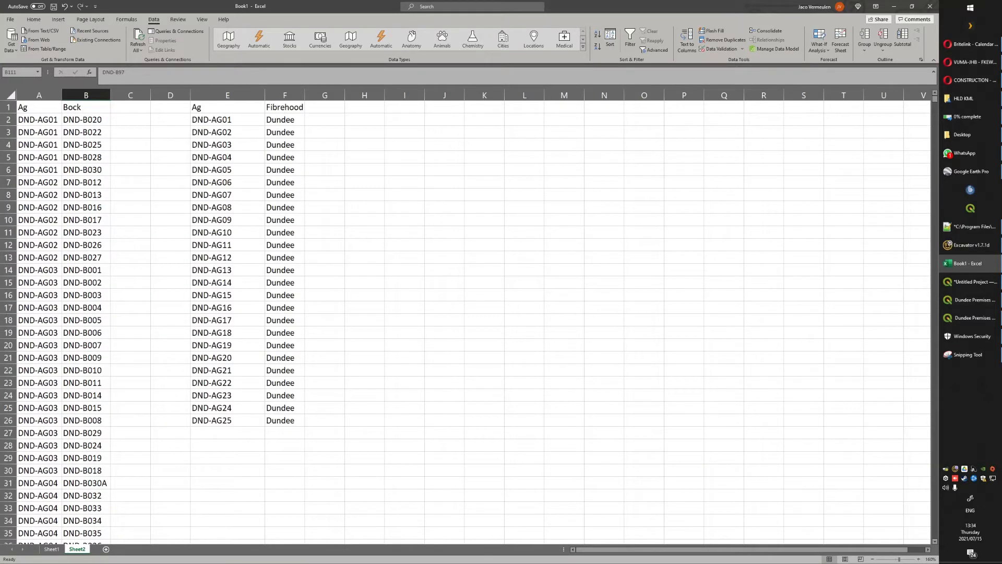
Strip the DND-B prefix from all codes in column B by replacing it with nothing.
{"action": "scroll", "coordinate": [464, 322], "scroll_direction": "down", "scroll_amount": 12}
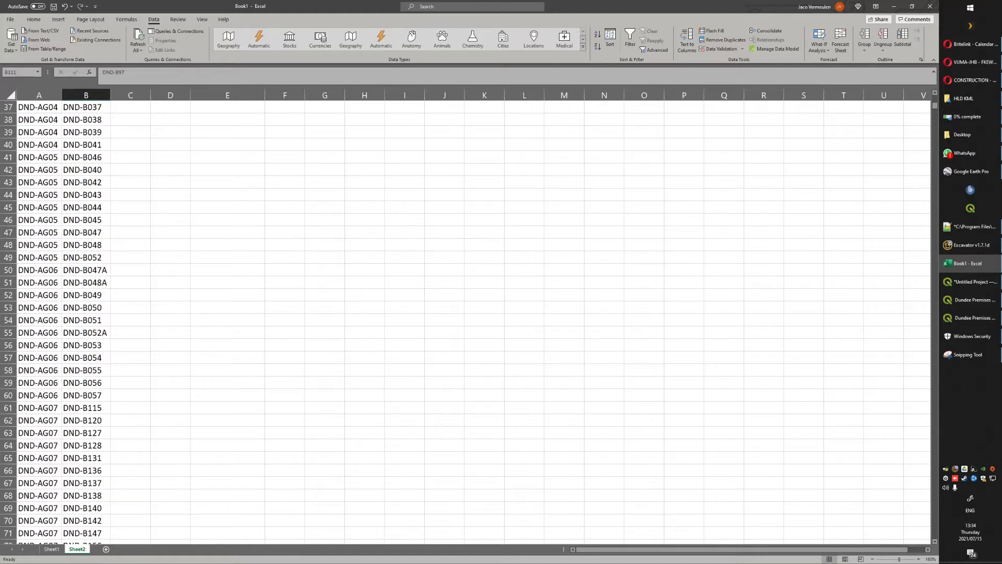
{"action": "left_click", "coordinate": [86, 95]}
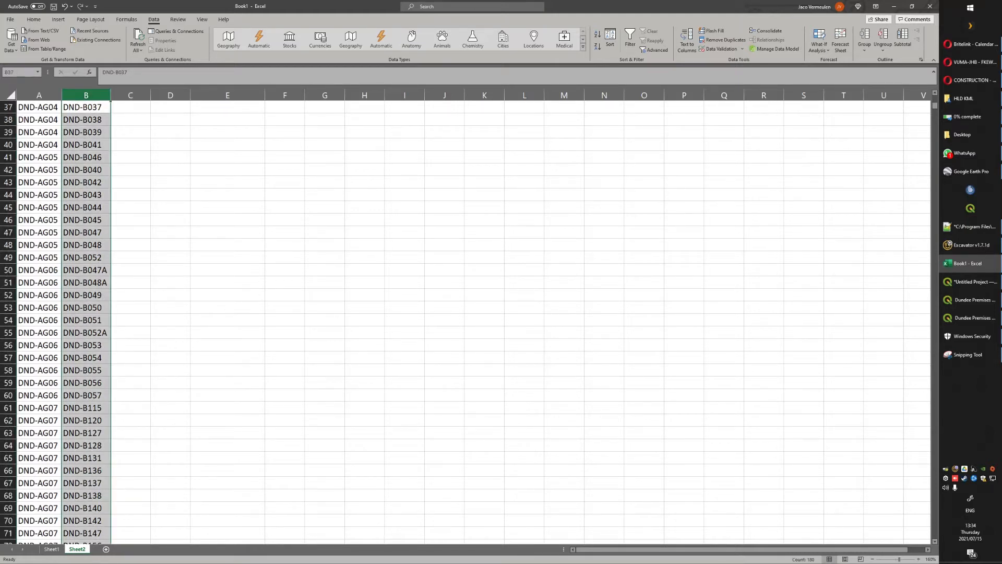
{"action": "scroll", "coordinate": [469, 318], "scroll_direction": "up", "scroll_amount": 12}
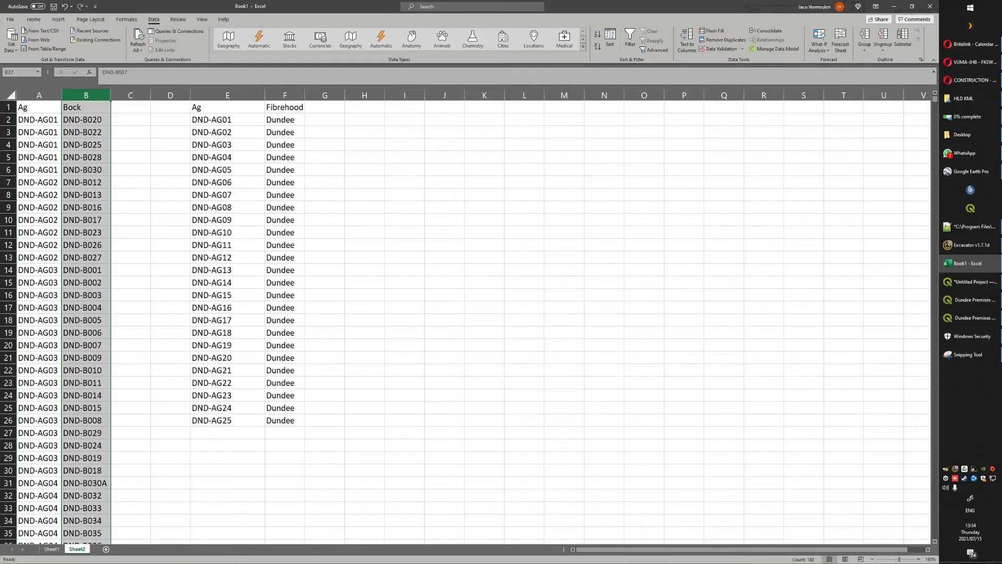
{"action": "key", "text": "ctrl+f"}
{"action": "key", "text": "ctrl+h"}
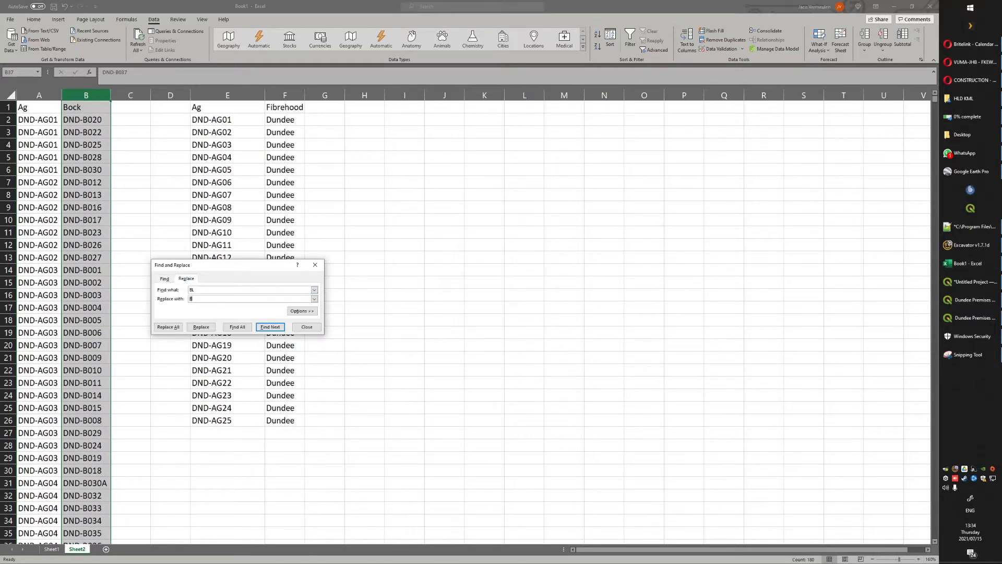
{"action": "left_click_drag", "start_coordinate": [202, 290], "coordinate": [183, 289]}
{"action": "type", "text": "DND-"}
{"action": "key", "text": "Tab"}
{"action": "left_click", "coordinate": [168, 326]}
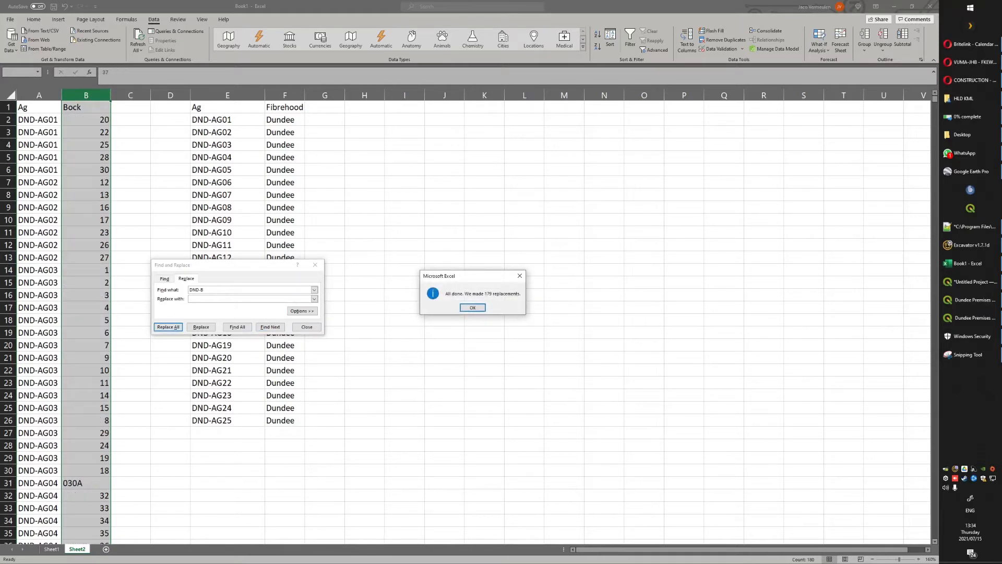
{"action": "left_click", "coordinate": [473, 307]}
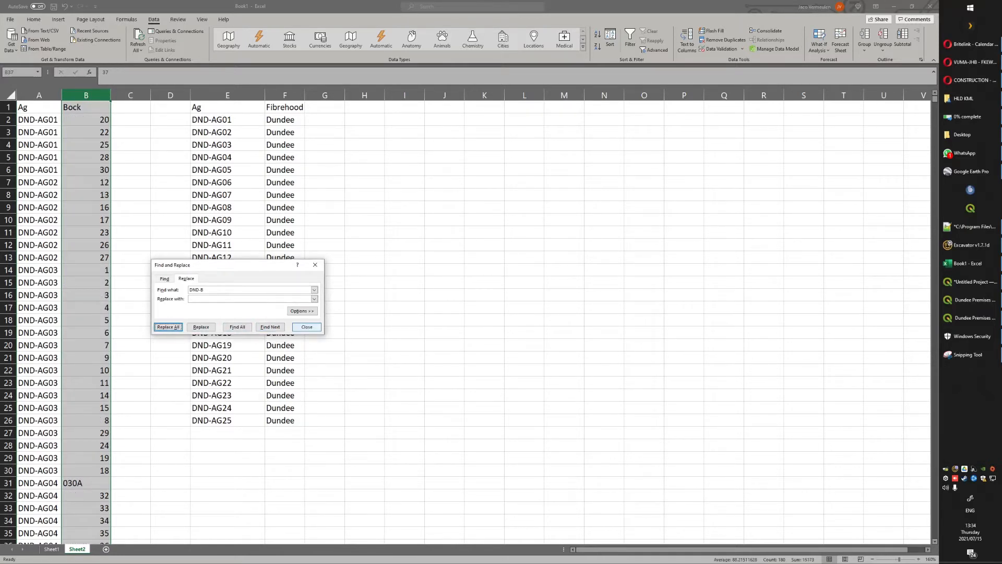
{"action": "left_click", "coordinate": [307, 327]}
Examine the stripped block numbers down column B to the last row for entries with a letter suffix.
{"action": "scroll", "coordinate": [473, 322], "scroll_direction": "down", "scroll_amount": 2}
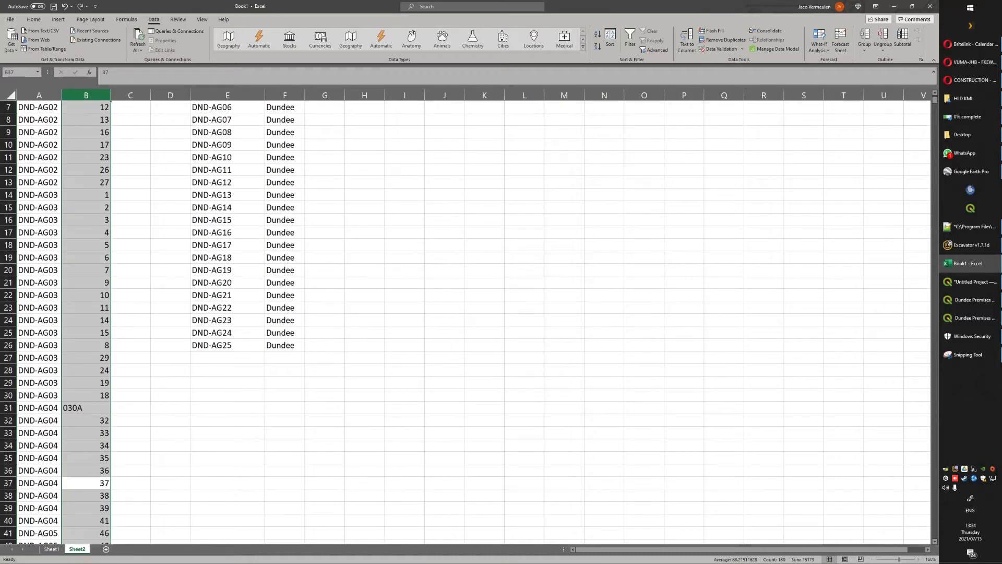
{"action": "left_click", "coordinate": [86, 420]}
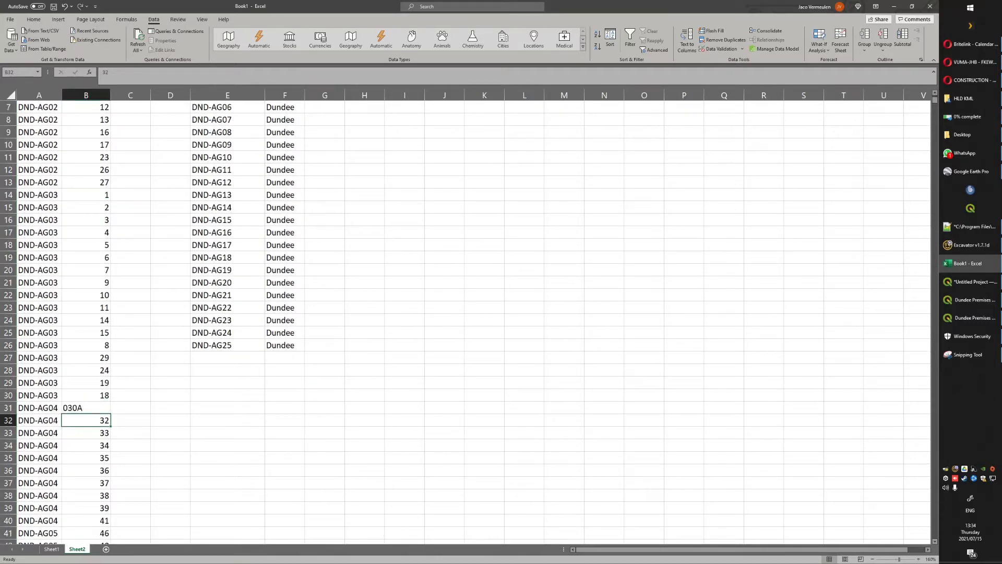
{"action": "left_click", "coordinate": [86, 407]}
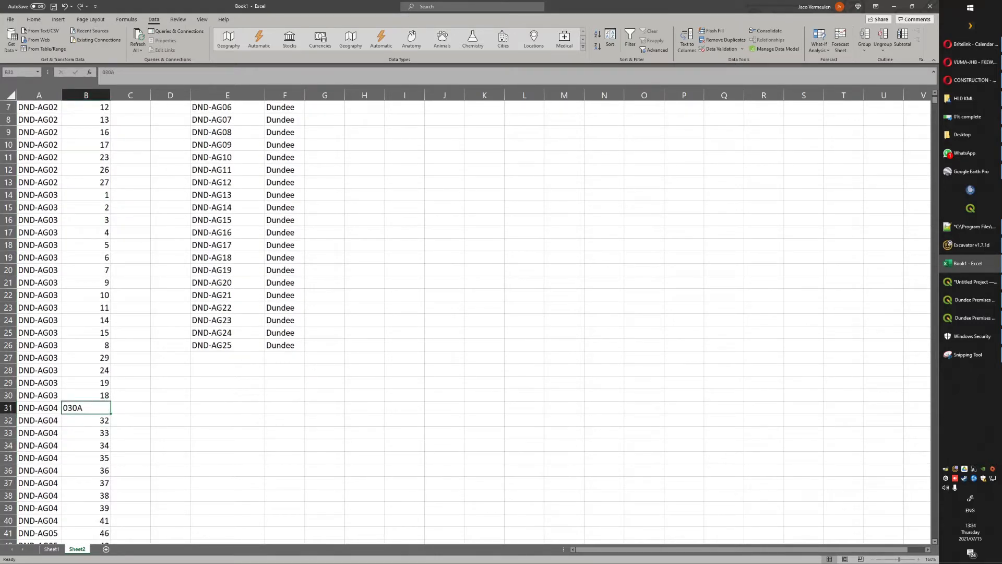
{"action": "scroll", "coordinate": [466, 323], "scroll_direction": "down", "scroll_amount": 20}
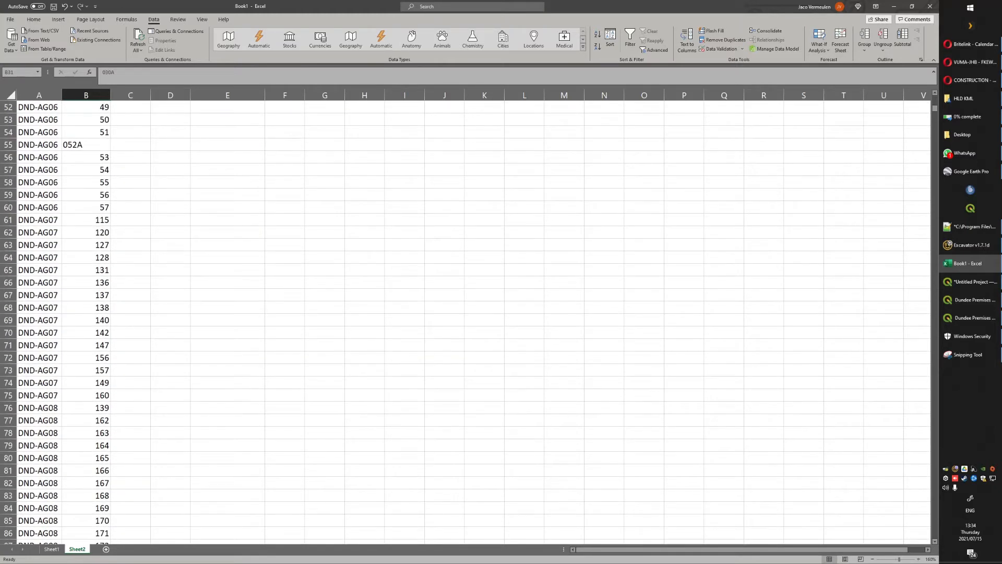
{"action": "scroll", "coordinate": [465, 322], "scroll_direction": "down", "scroll_amount": 20}
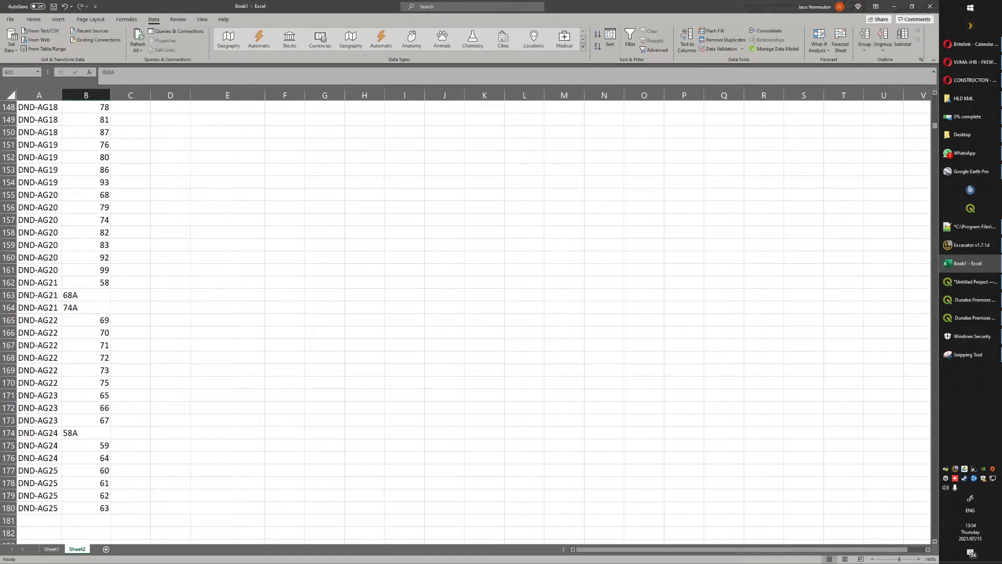
{"action": "left_click", "coordinate": [86, 433]}
{"action": "left_click", "coordinate": [130, 508]}
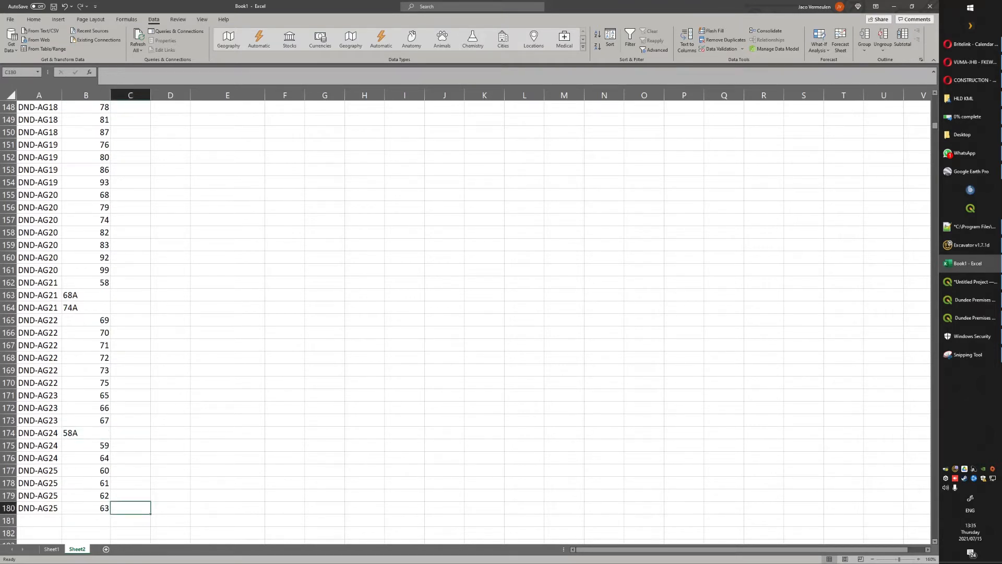
{"action": "scroll", "coordinate": [465, 323], "scroll_direction": "up", "scroll_amount": 20}
{"action": "scroll", "coordinate": [466, 322], "scroll_direction": "down", "scroll_amount": 1}
{"action": "scroll", "coordinate": [466, 322], "scroll_direction": "up", "scroll_amount": 1}
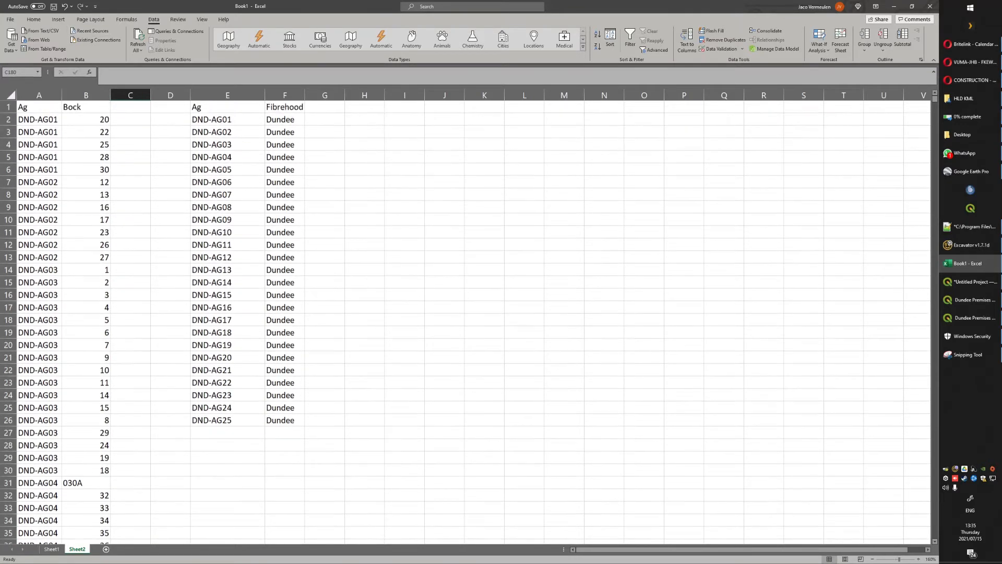
{"action": "left_click", "coordinate": [130, 120]}
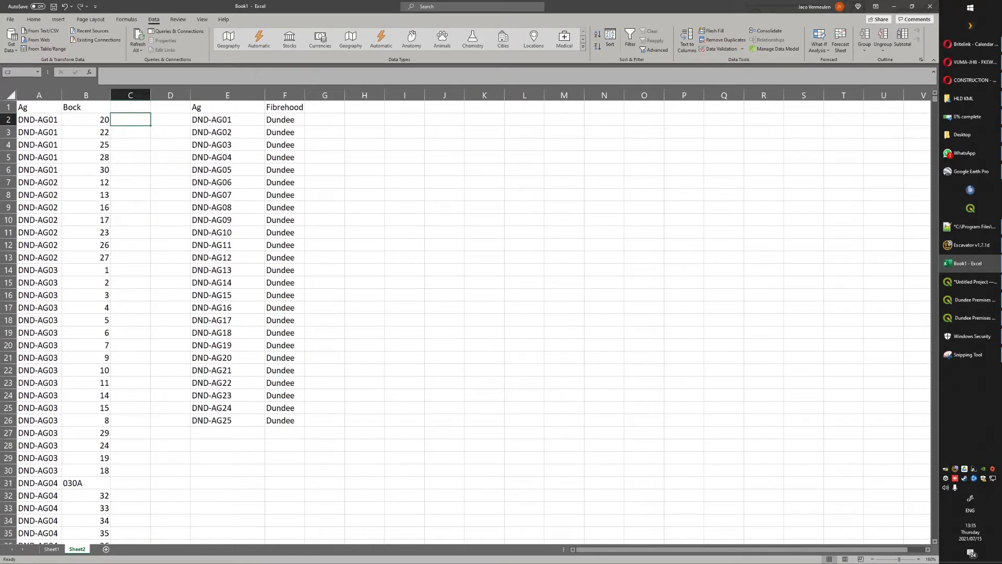
{"action": "type", "text": "="}
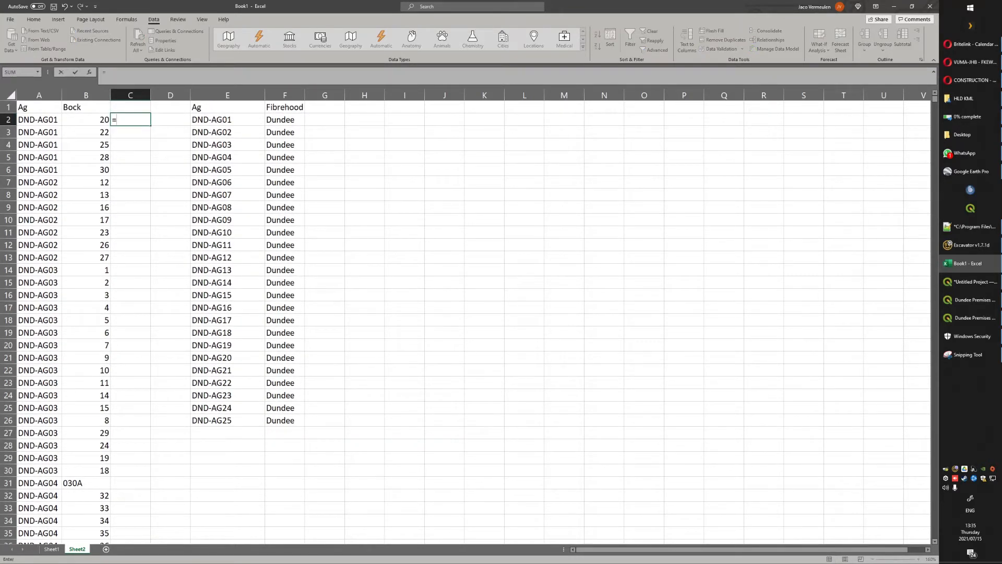
{"action": "left_click", "coordinate": [86, 119]}
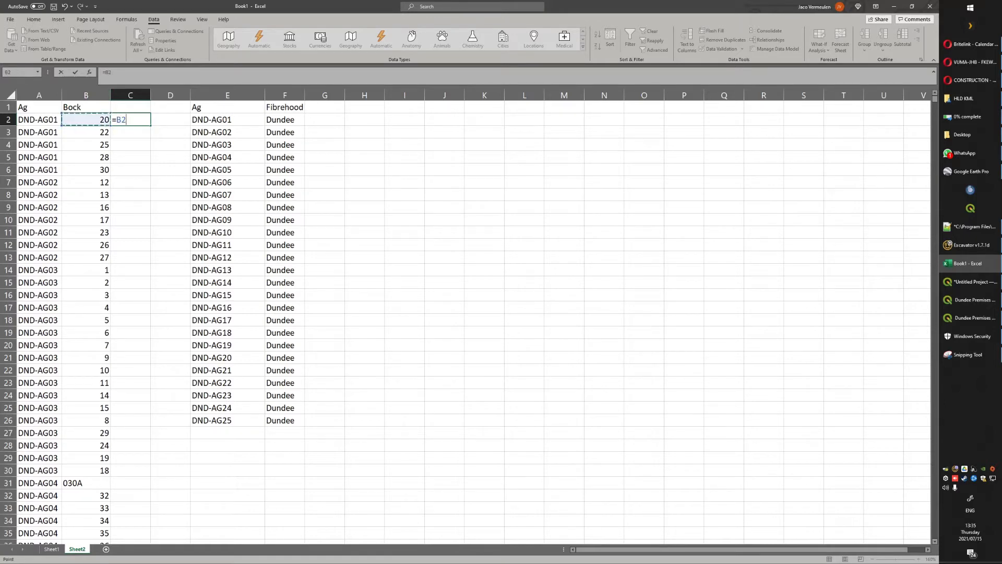
{"action": "key", "text": "Escape"}
Widen column C beside the block numbers to make room for the rebuilt block names.
{"action": "scroll", "coordinate": [465, 323], "scroll_direction": "up", "scroll_amount": 2}
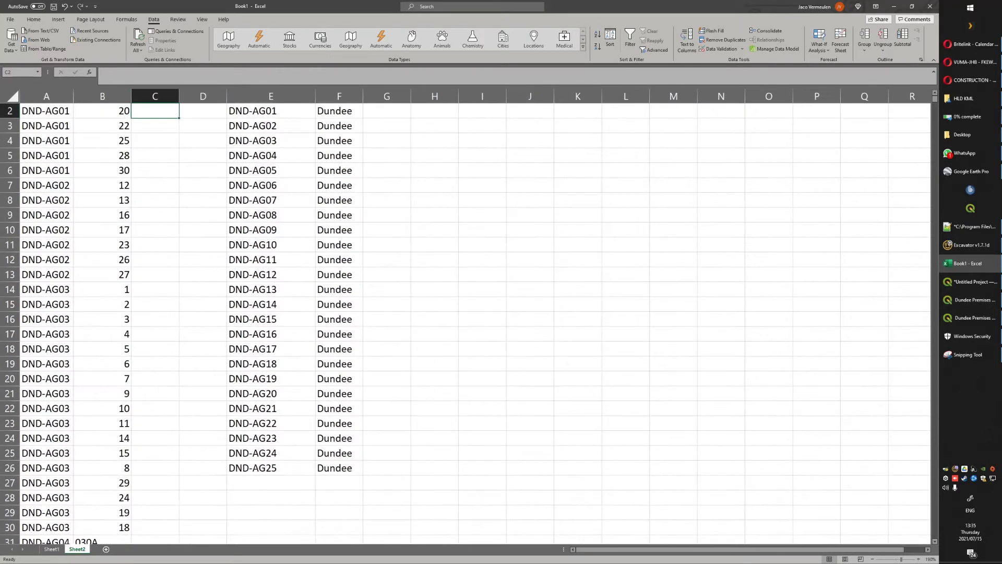
{"action": "scroll", "coordinate": [465, 322], "scroll_direction": "up", "scroll_amount": 1}
{"action": "scroll", "coordinate": [464, 323], "scroll_direction": "down", "scroll_amount": 1}
{"action": "scroll", "coordinate": [465, 323], "scroll_direction": "up", "scroll_amount": 1}
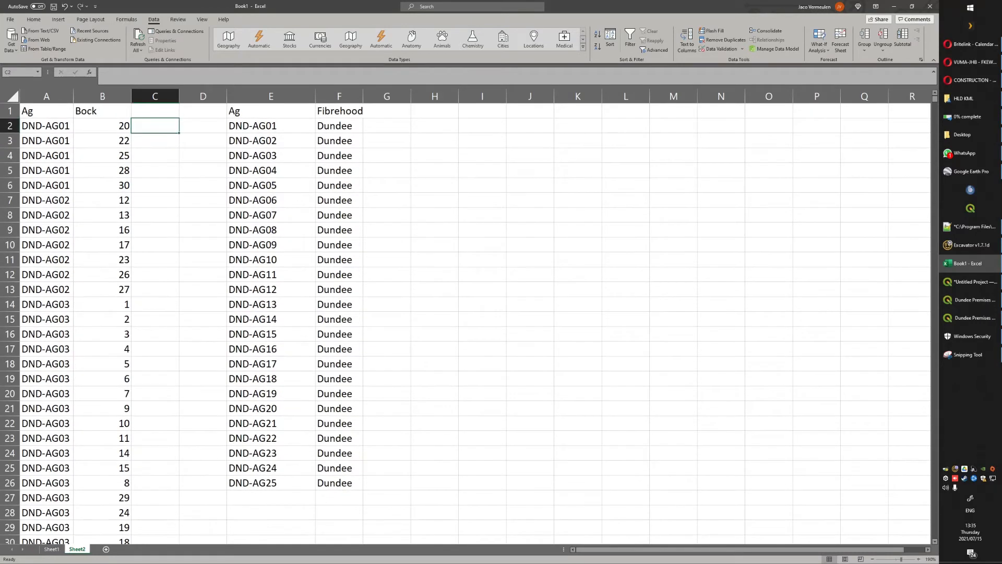
{"action": "left_click", "coordinate": [201, 97]}
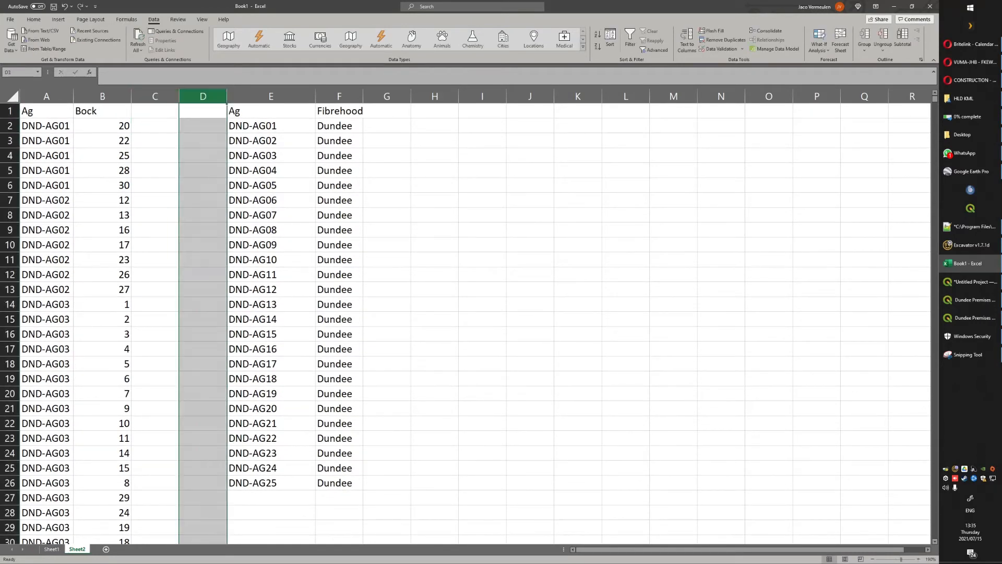
{"action": "left_click_drag", "start_coordinate": [179, 96], "coordinate": [222, 96]}
Enter the formula ="DND-B" & TEXT(B2,"000") in C2 to build a three-digit block name.
{"action": "double_click", "coordinate": [176, 126]}
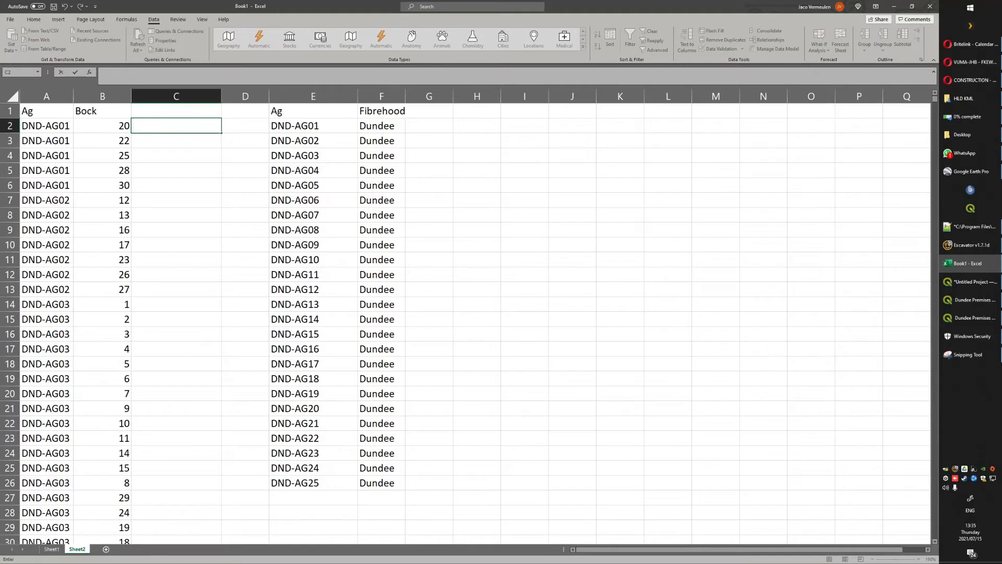
{"action": "type", "text": "=\"DND-B"}
{"action": "type", "text": "& TEXT"}
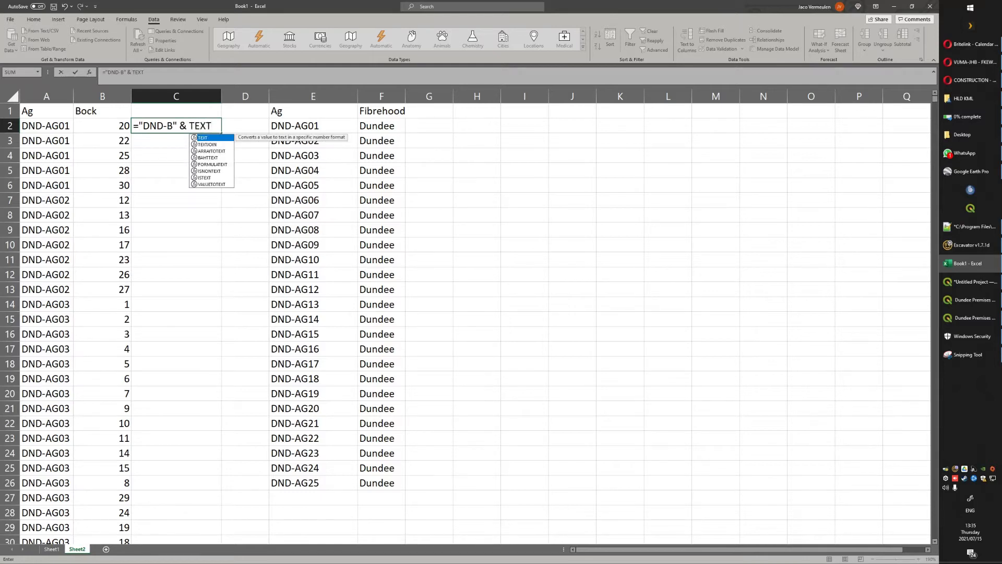
{"action": "type", "text": "("}
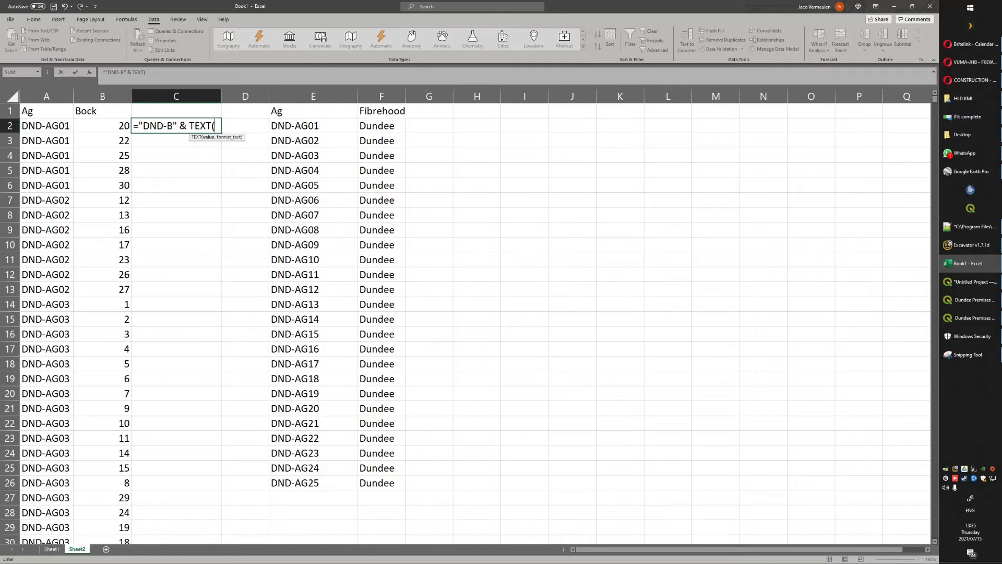
{"action": "key", "text": "Left"}
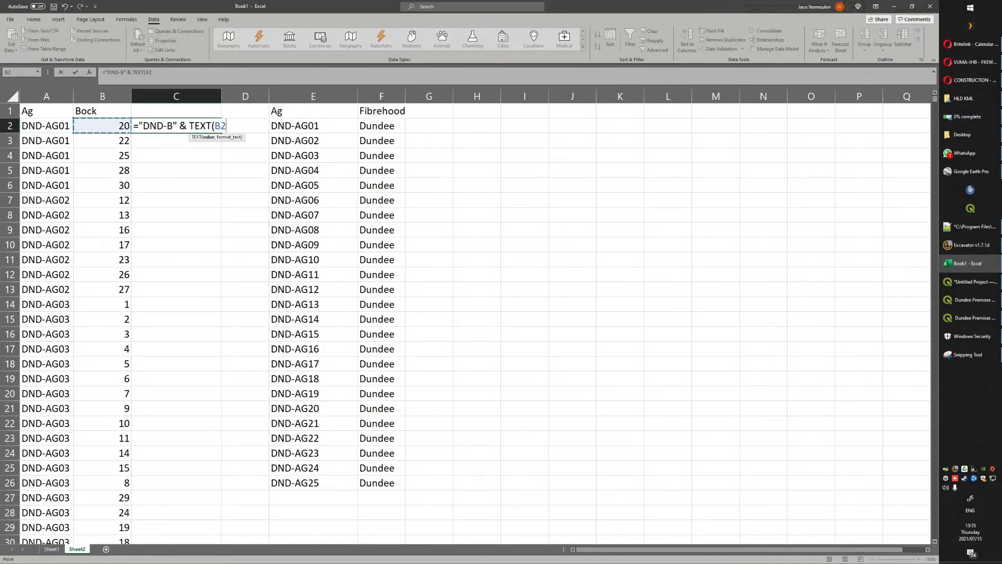
{"action": "type", "text": "."}
{"action": "type", "text": "\""}
{"action": "key", "text": "BackSpace"}
{"action": "key", "text": "BackSpace"}
{"action": "type", "text": ",\"000\")"}
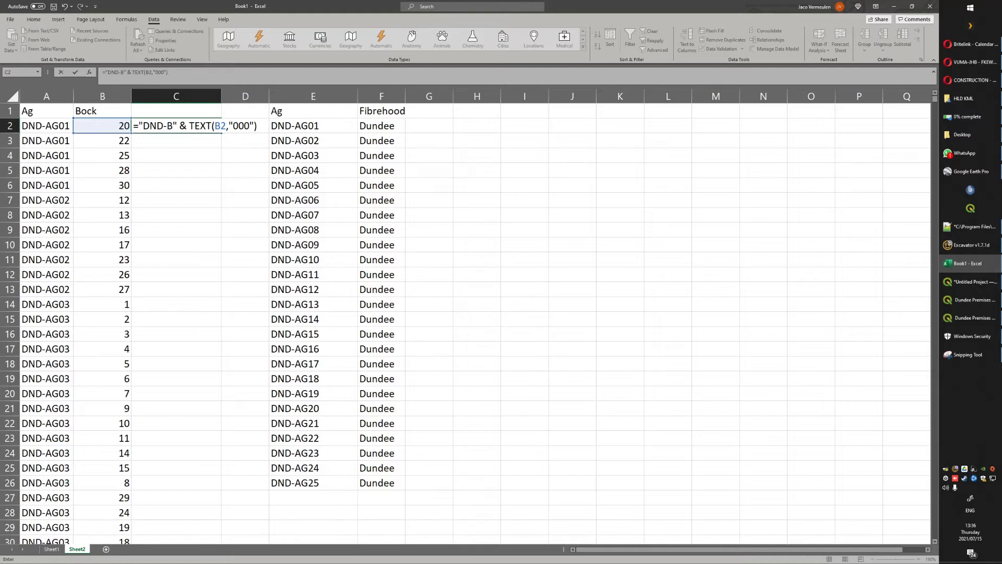
{"action": "key", "text": "Return"}
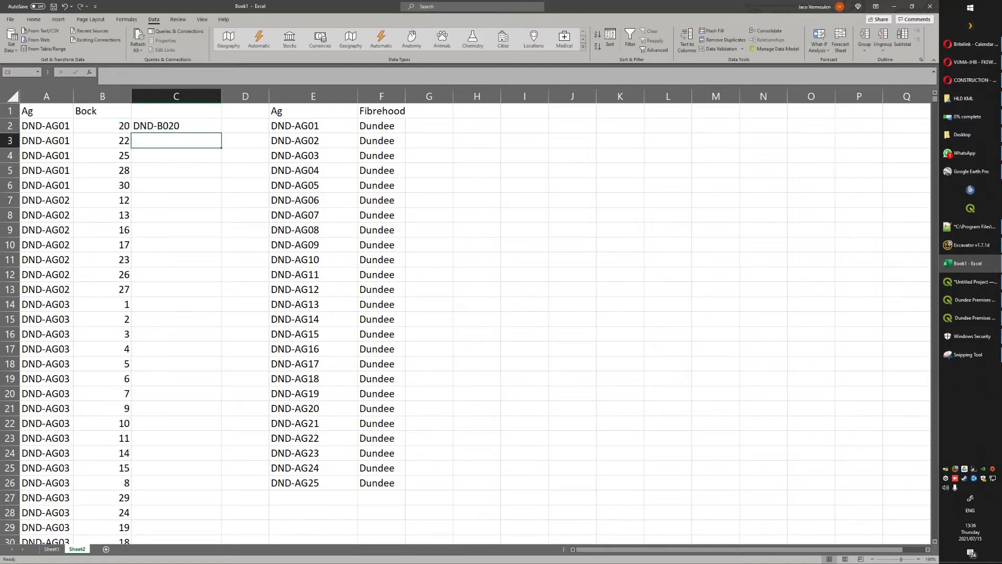
Fill the C2 block-name formula down column C to row 180 and check the codes with letter suffixes.
{"action": "left_click", "coordinate": [177, 126]}
{"action": "double_click", "coordinate": [221, 133]}
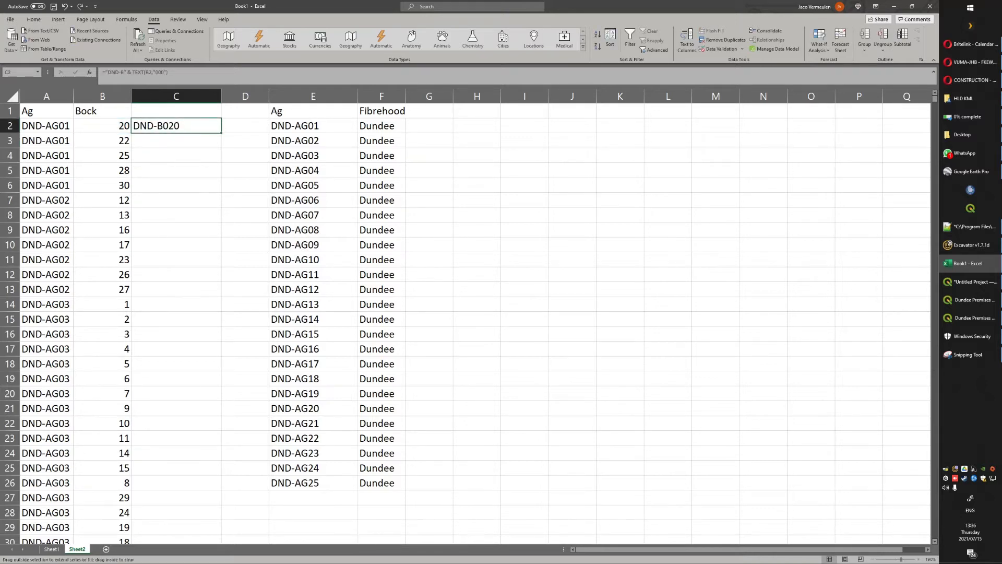
{"action": "scroll", "coordinate": [470, 323], "scroll_direction": "down", "scroll_amount": 20}
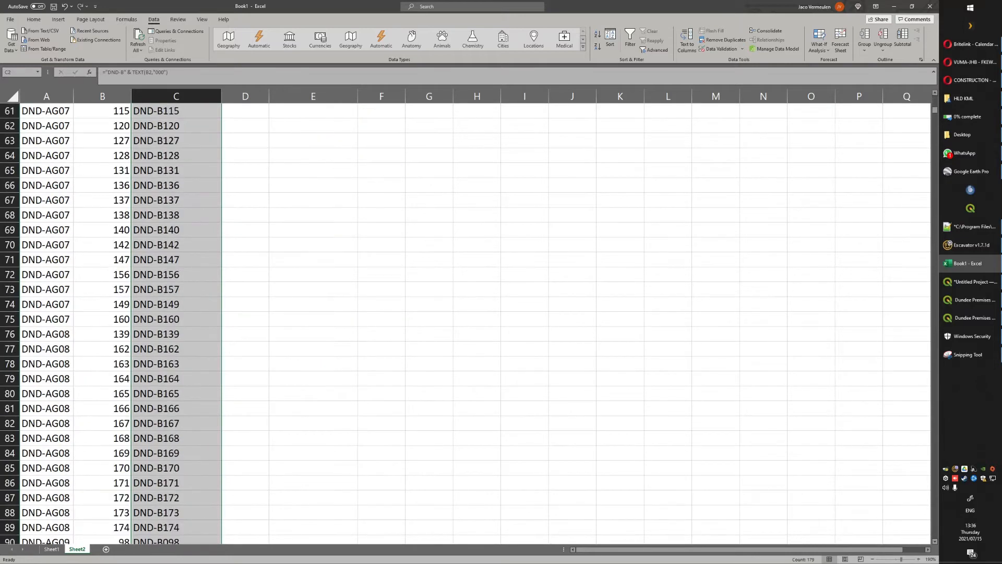
{"action": "scroll", "coordinate": [470, 323], "scroll_direction": "down", "scroll_amount": 20}
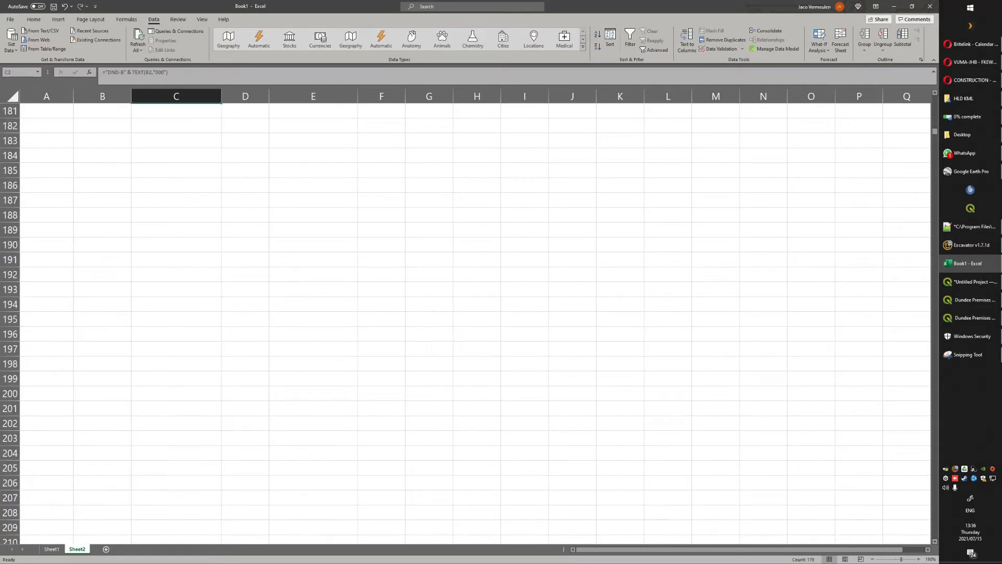
{"action": "scroll", "coordinate": [470, 324], "scroll_direction": "up", "scroll_amount": 10}
{"action": "scroll", "coordinate": [469, 323], "scroll_direction": "down", "scroll_amount": 3}
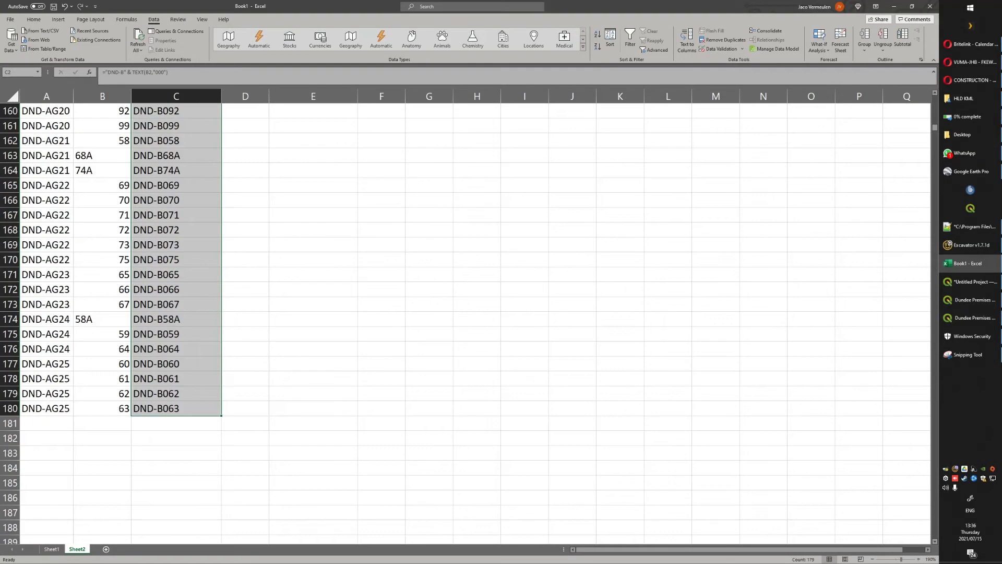
{"action": "left_click", "coordinate": [177, 319]}
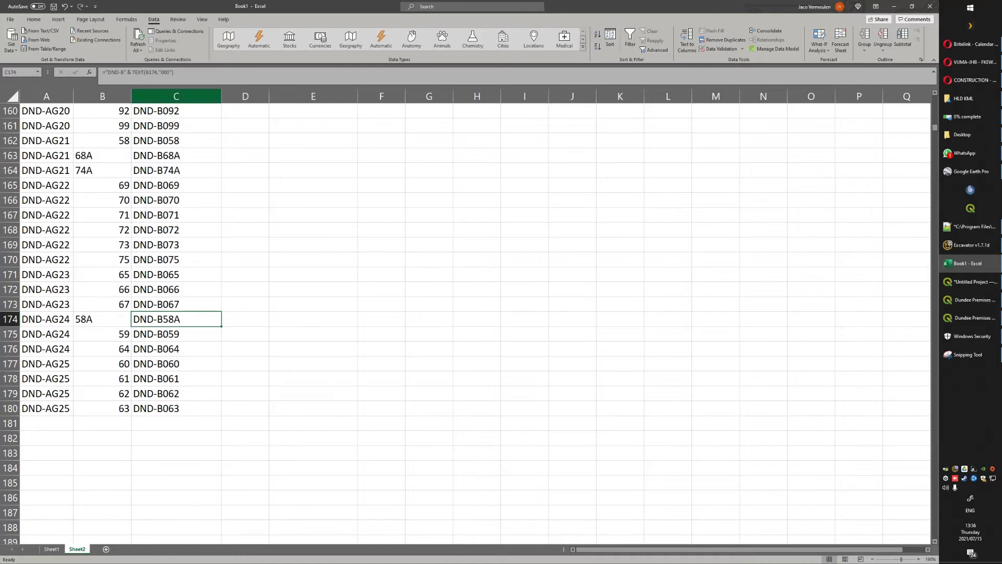
Replace the formulas in column C with their values by copying the column and pasting values over it.
{"action": "left_click", "coordinate": [177, 96]}
{"action": "right_click", "coordinate": [167, 166]}
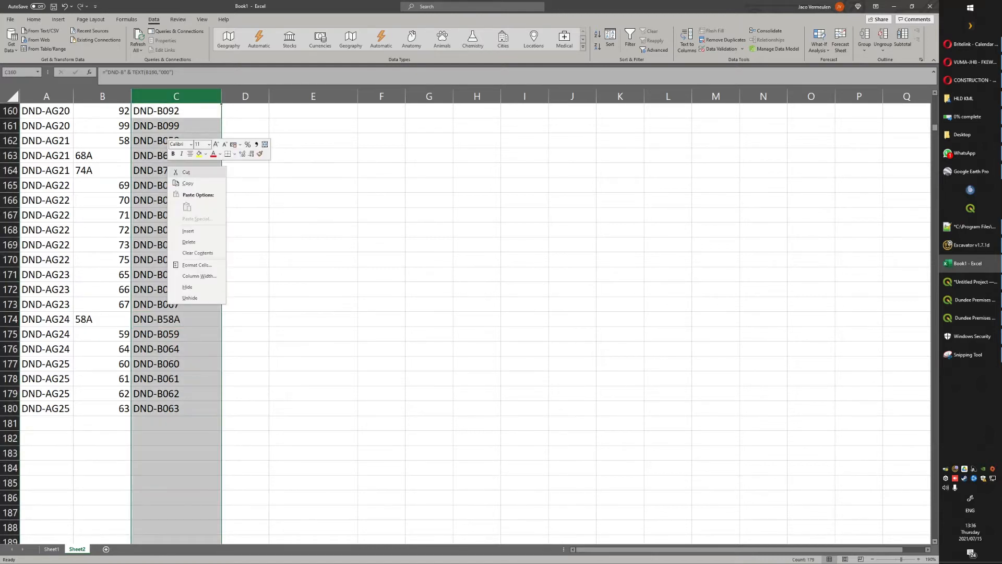
{"action": "left_click", "coordinate": [187, 183]}
{"action": "right_click", "coordinate": [194, 185]}
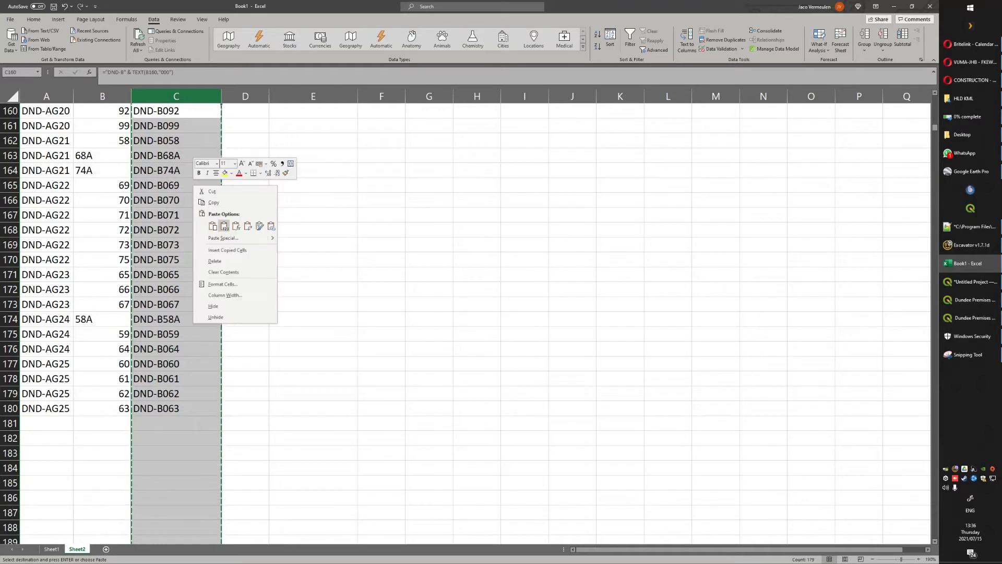
{"action": "left_click", "coordinate": [225, 225]}
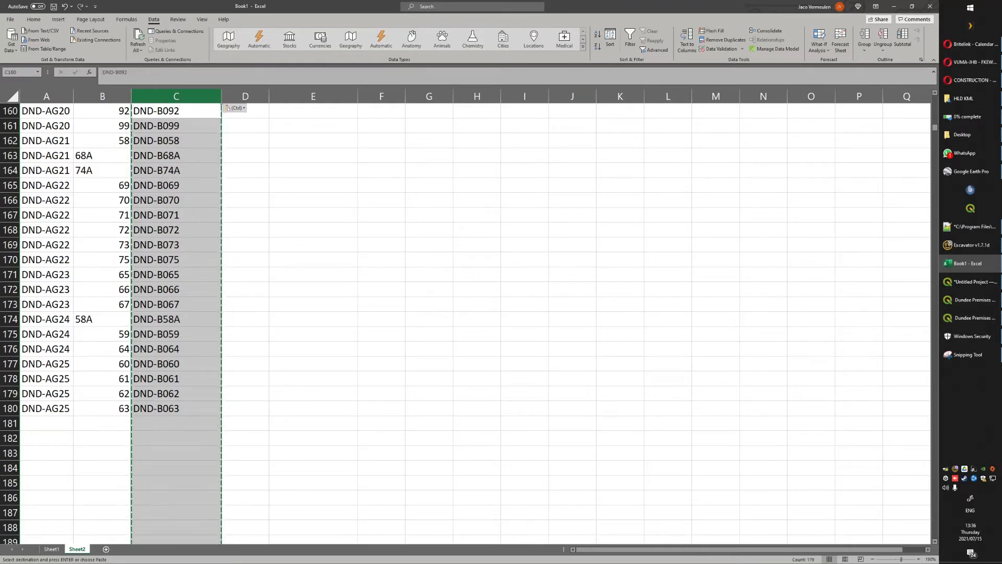
Change the DND-AG24 block name in C174 to DND-B058A.
{"action": "left_click", "coordinate": [176, 318]}
{"action": "double_click", "coordinate": [160, 319]}
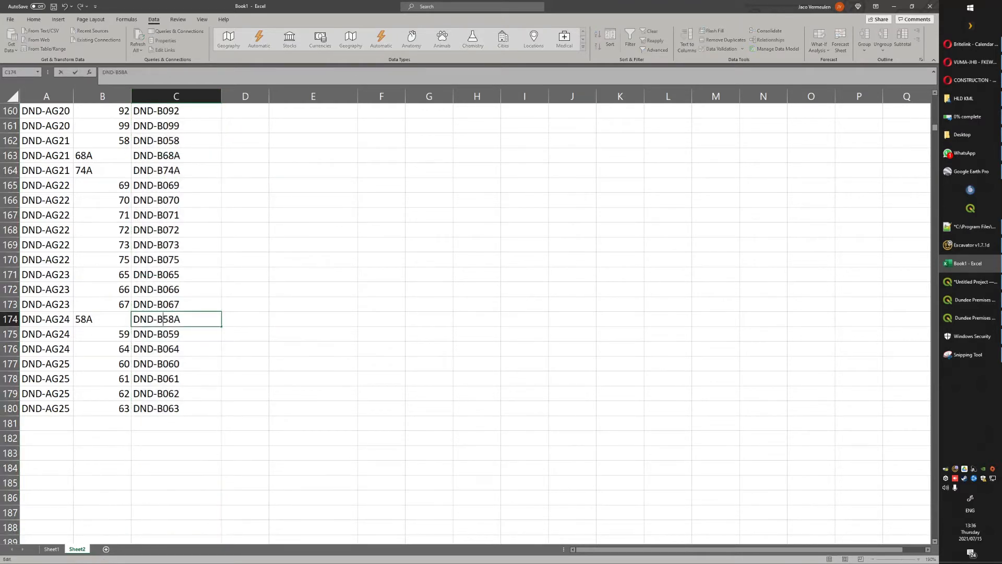
{"action": "type", "text": "0"}
{"action": "left_click", "coordinate": [102, 305]}
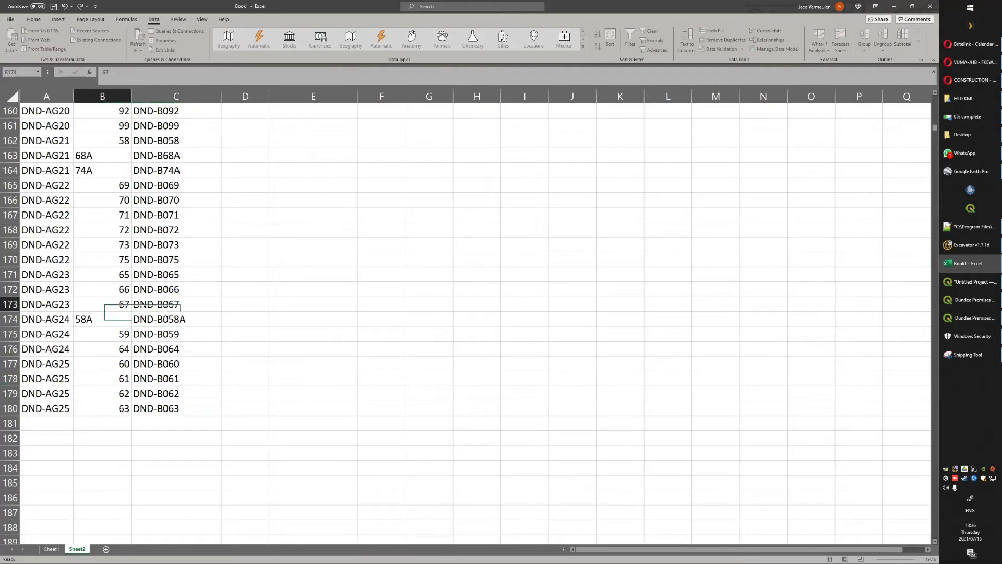
Pad the two suffixed DND-AG21 block names to three digits: DND-B074A in C164 and DND-B068A in C163.
{"action": "scroll", "coordinate": [102, 304], "scroll_direction": "up", "scroll_amount": 6}
{"action": "scroll", "coordinate": [464, 323], "scroll_direction": "down", "scroll_amount": 1}
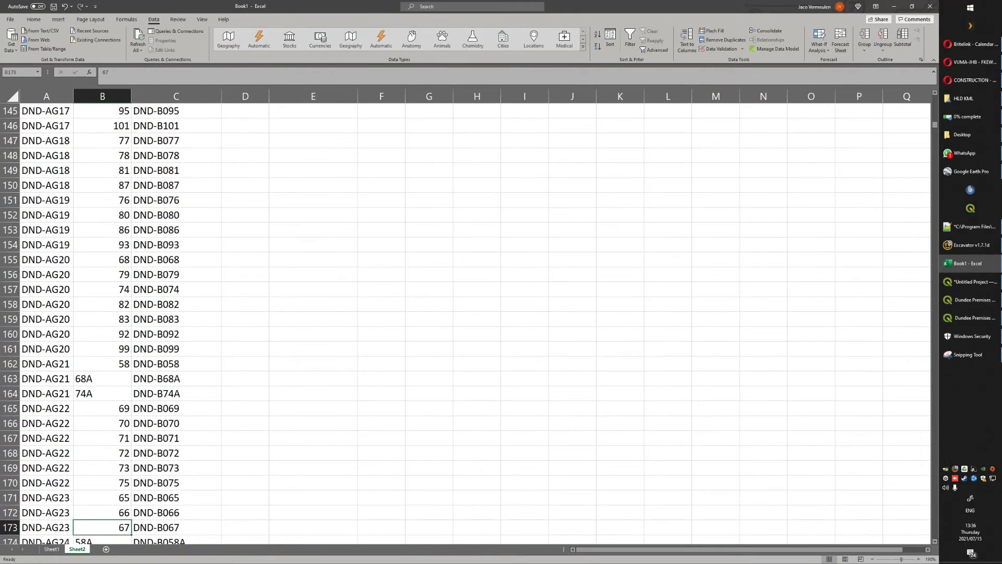
{"action": "double_click", "coordinate": [162, 392]}
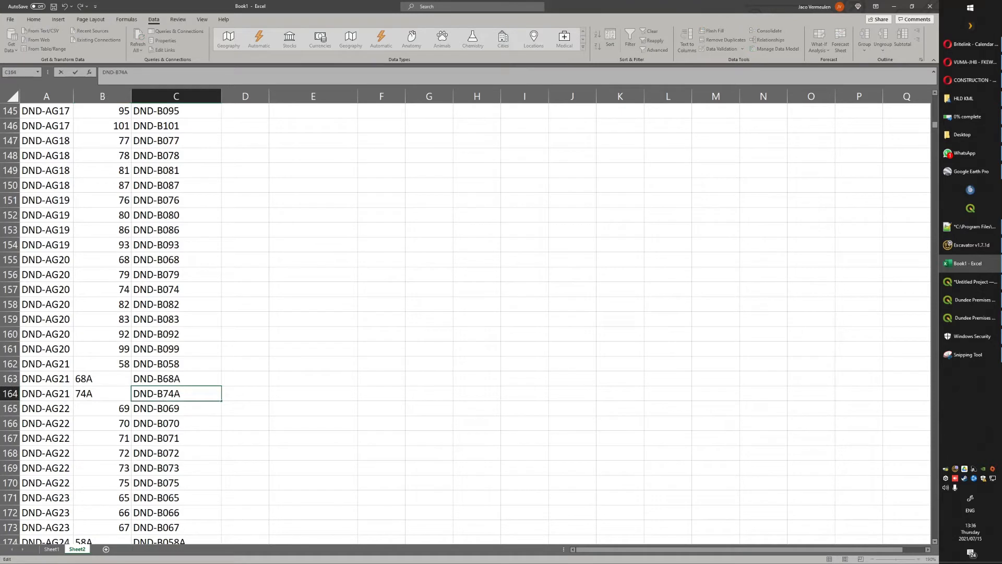
{"action": "type", "text": "0"}
{"action": "key", "text": "Return"}
{"action": "key", "text": "Up"}
{"action": "key", "text": "Up"}
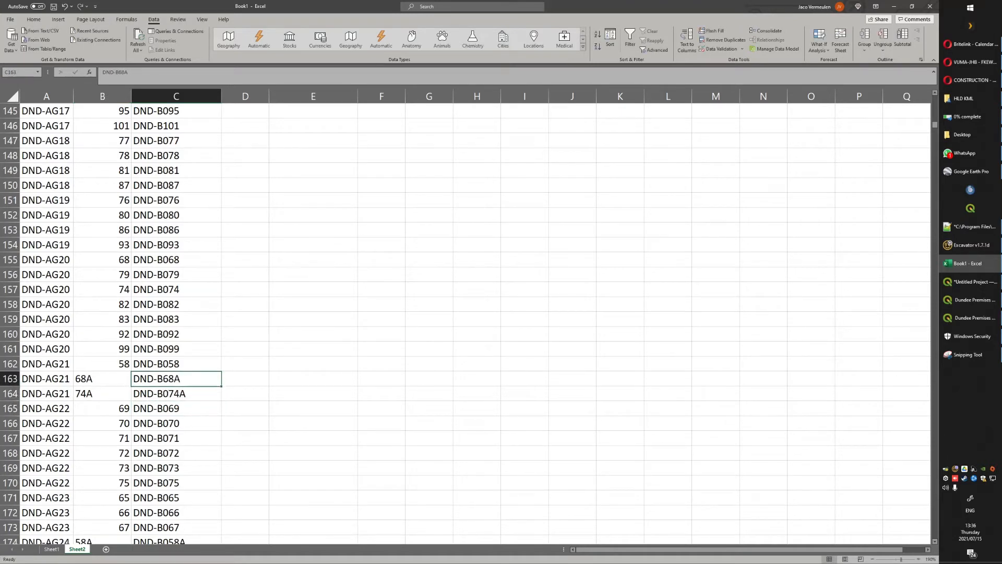
{"action": "key", "text": "F2"}
{"action": "type", "text": "0"}
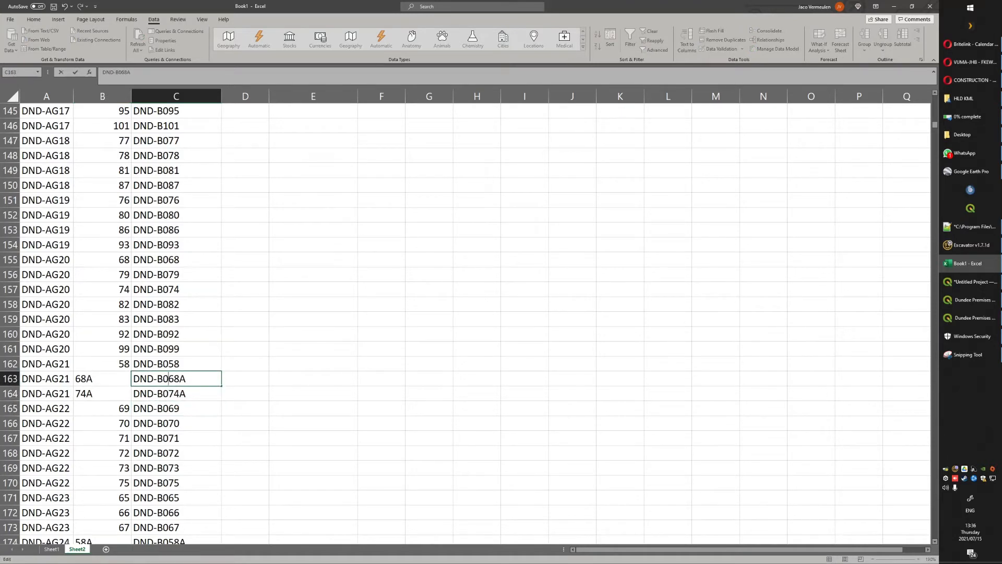
{"action": "key", "text": "Return"}
Review the block names in column C from row 163 up to the header row, checking the three-digit numbering and letter suffixes.
{"action": "key", "text": "Up"}
{"action": "key", "text": "Up"}
{"action": "key", "text": "Up"}
{"action": "key", "text": "Up"}
{"action": "key", "text": "Up"}
{"action": "key", "text": "Up"}
{"action": "key", "text": "Up"}
{"action": "key", "text": "Up"}
{"action": "key", "text": "Up"}
{"action": "key", "text": "Up"}
{"action": "key", "text": "Up"}
{"action": "key", "text": "Up"}
{"action": "key", "text": "Up"}
{"action": "key", "text": "Up"}
{"action": "key", "text": "Up"}
{"action": "key", "text": "Up"}
{"action": "key", "text": "Up"}
{"action": "key", "text": "Up"}
{"action": "key", "text": "Up"}
{"action": "key", "text": "Up"}
{"action": "key", "text": "Up"}
{"action": "key", "text": "Up"}
{"action": "key", "text": "Up"}
{"action": "key", "text": "Up"}
{"action": "key", "text": "Up"}
{"action": "key", "text": "Up"}
{"action": "key", "text": "Up"}
{"action": "key", "text": "Up"}
{"action": "key", "text": "Up"}
{"action": "key", "text": "Up"}
{"action": "key", "text": "Up"}
{"action": "key", "text": "Up"}
{"action": "key", "text": "Up"}
{"action": "key", "text": "Up"}
{"action": "key", "text": "Up"}
{"action": "key", "text": "Up"}
{"action": "key", "text": "Up"}
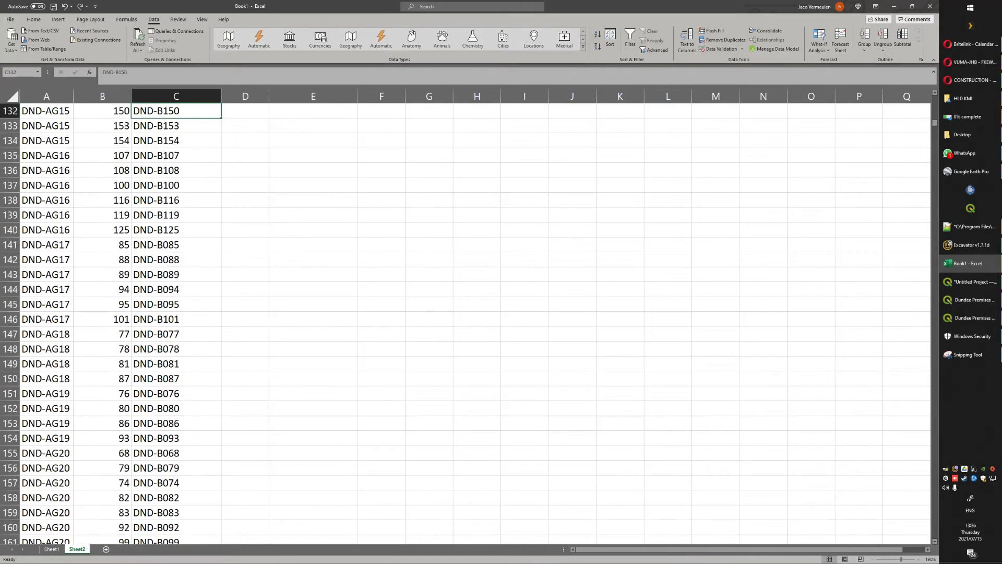
{"action": "key", "text": "Up"}
{"action": "key", "text": "Up"}
{"action": "key", "text": "Up"}
{"action": "key", "text": "Up"}
{"action": "key", "text": "Up"}
{"action": "key", "text": "Up"}
{"action": "key", "text": "Up"}
{"action": "key", "text": "Up"}
{"action": "key", "text": "Up"}
{"action": "key", "text": "Up"}
{"action": "key", "text": "Up"}
{"action": "key", "text": "Up"}
{"action": "key", "text": "Up"}
{"action": "key", "text": "Up"}
{"action": "key", "text": "Up"}
{"action": "key", "text": "Up"}
{"action": "key", "text": "Up"}
{"action": "key", "text": "Up"}
{"action": "key", "text": "Up"}
{"action": "key", "text": "Up"}
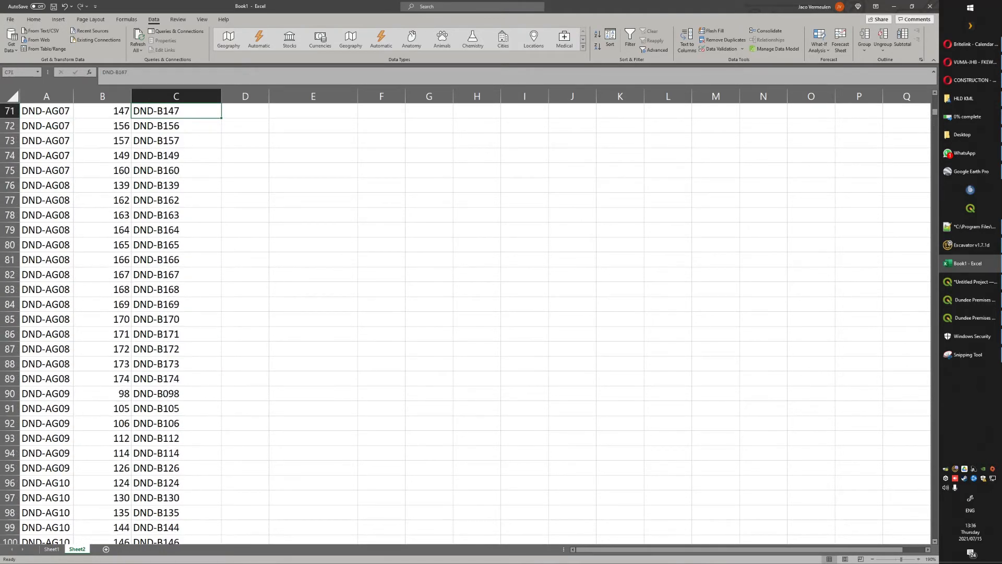
{"action": "key", "text": "Down"}
{"action": "key", "text": "Down"}
{"action": "key", "text": "Down"}
{"action": "key", "text": "Down"}
{"action": "key", "text": "Down"}
{"action": "key", "text": "Down"}
{"action": "key", "text": "Down"}
{"action": "key", "text": "Down"}
{"action": "key", "text": "Down"}
{"action": "key", "text": "Down"}
{"action": "key", "text": "Down"}
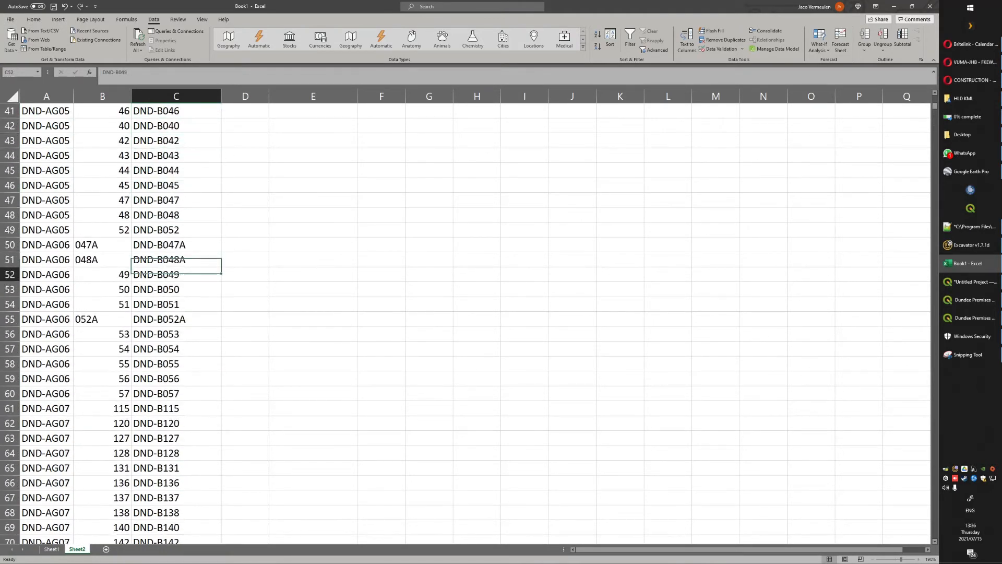
{"action": "key", "text": "Up"}
{"action": "key", "text": "Up"}
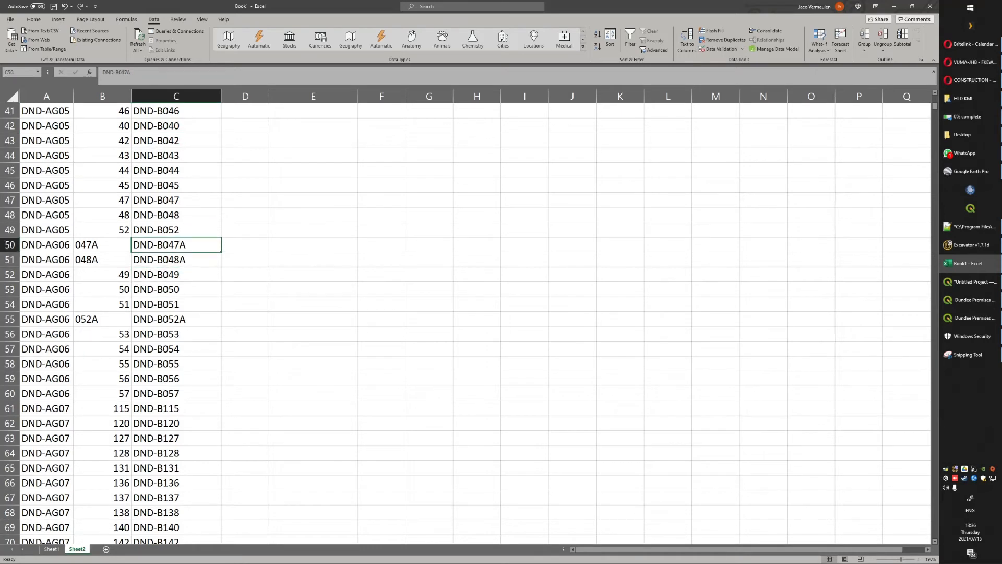
{"action": "key", "text": "Down"}
{"action": "key", "text": "Down"}
{"action": "key", "text": "Down"}
{"action": "key", "text": "Down"}
{"action": "key", "text": "Down"}
{"action": "key", "text": "Up"}
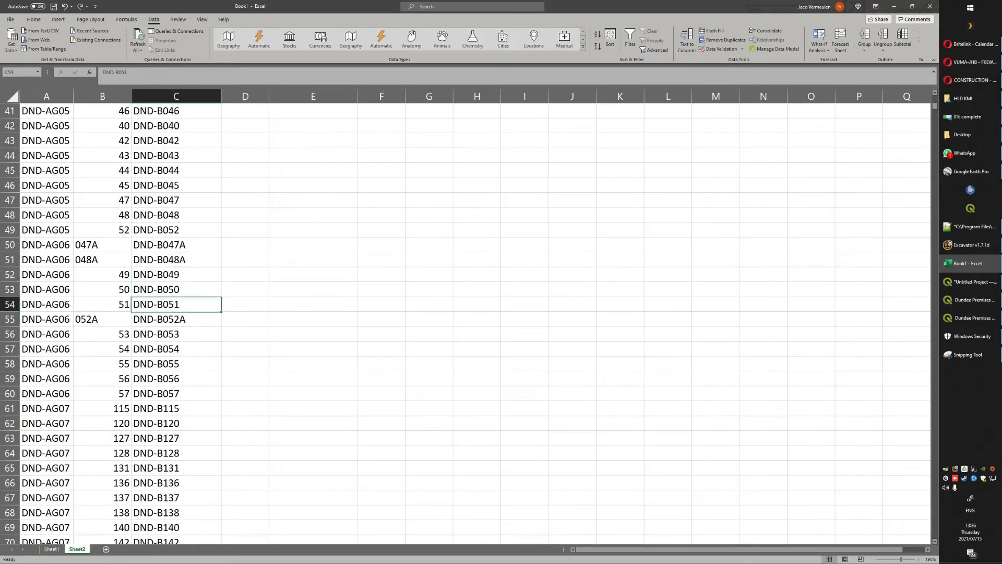
{"action": "key", "text": "Up"}
{"action": "key", "text": "Up"}
{"action": "key", "text": "Up"}
{"action": "key", "text": "Up"}
{"action": "key", "text": "Up"}
{"action": "key", "text": "Up"}
{"action": "key", "text": "Up"}
{"action": "key", "text": "Up"}
{"action": "key", "text": "Up"}
{"action": "key", "text": "Up"}
{"action": "key", "text": "Up"}
{"action": "key", "text": "Up"}
{"action": "key", "text": "Up"}
{"action": "key", "text": "Up"}
{"action": "key", "text": "Up"}
{"action": "key", "text": "Up"}
{"action": "key", "text": "Up"}
{"action": "key", "text": "Up"}
{"action": "key", "text": "Up"}
{"action": "key", "text": "Up"}
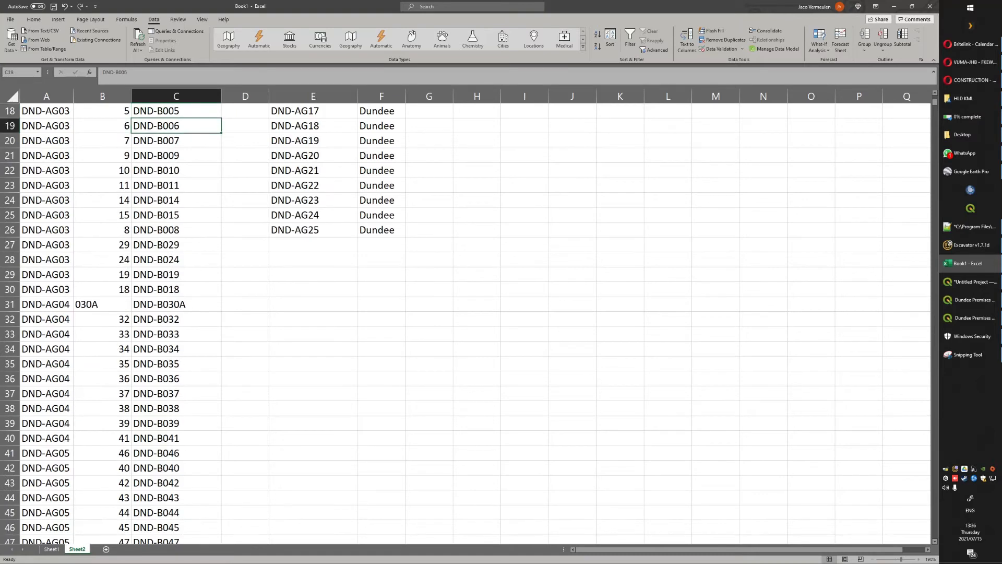
{"action": "key", "text": "Down"}
{"action": "key", "text": "Down"}
{"action": "key", "text": "Down"}
{"action": "key", "text": "Down"}
{"action": "key", "text": "Down"}
{"action": "key", "text": "Down"}
{"action": "key", "text": "Down"}
{"action": "key", "text": "Down"}
{"action": "key", "text": "Down"}
{"action": "key", "text": "Down"}
{"action": "key", "text": "Down"}
{"action": "key", "text": "Up"}
{"action": "key", "text": "Up"}
{"action": "key", "text": "Up"}
{"action": "key", "text": "Up"}
{"action": "key", "text": "Up"}
{"action": "key", "text": "Up"}
{"action": "key", "text": "Up"}
{"action": "key", "text": "Up"}
{"action": "key", "text": "Up"}
{"action": "key", "text": "Up"}
{"action": "key", "text": "Up"}
{"action": "key", "text": "Up"}
{"action": "key", "text": "Up"}
{"action": "key", "text": "Up"}
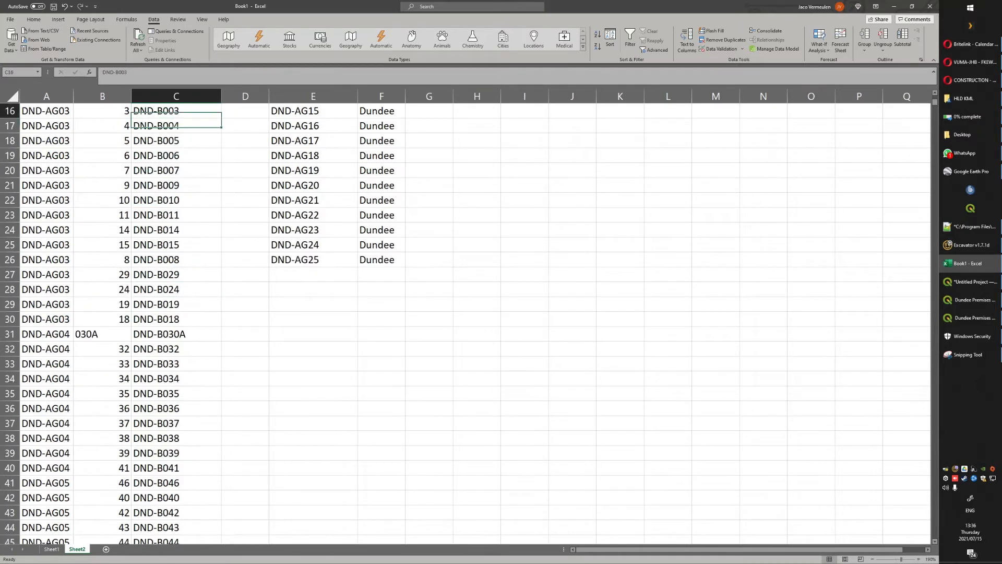
{"action": "key", "text": "Up"}
{"action": "key", "text": "Up"}
{"action": "key", "text": "Up"}
{"action": "key", "text": "Up"}
{"action": "key", "text": "Up"}
{"action": "key", "text": "Up"}
{"action": "key", "text": "Up"}
{"action": "key", "text": "Up"}
{"action": "key", "text": "Up"}
{"action": "key", "text": "Up"}
{"action": "key", "text": "Up"}
{"action": "key", "text": "Up"}
{"action": "key", "text": "Up"}
{"action": "key", "text": "Up"}
{"action": "key", "text": "Up"}
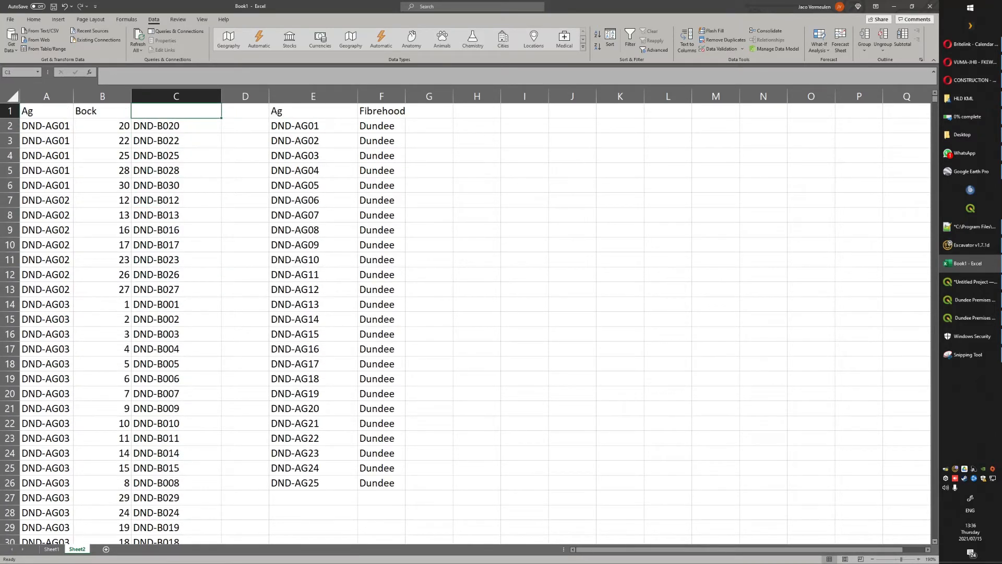
Delete the old Bock number column B so the rebuilt block names sit beside the Ag column.
{"action": "key", "text": "Left"}
{"action": "key", "text": "ctrl+space"}
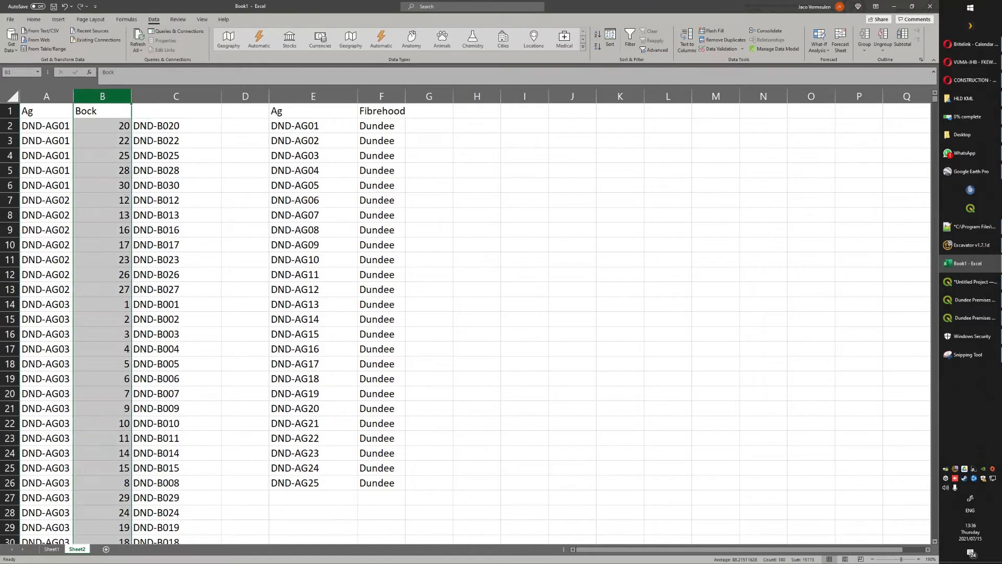
{"action": "key", "text": "Delete"}
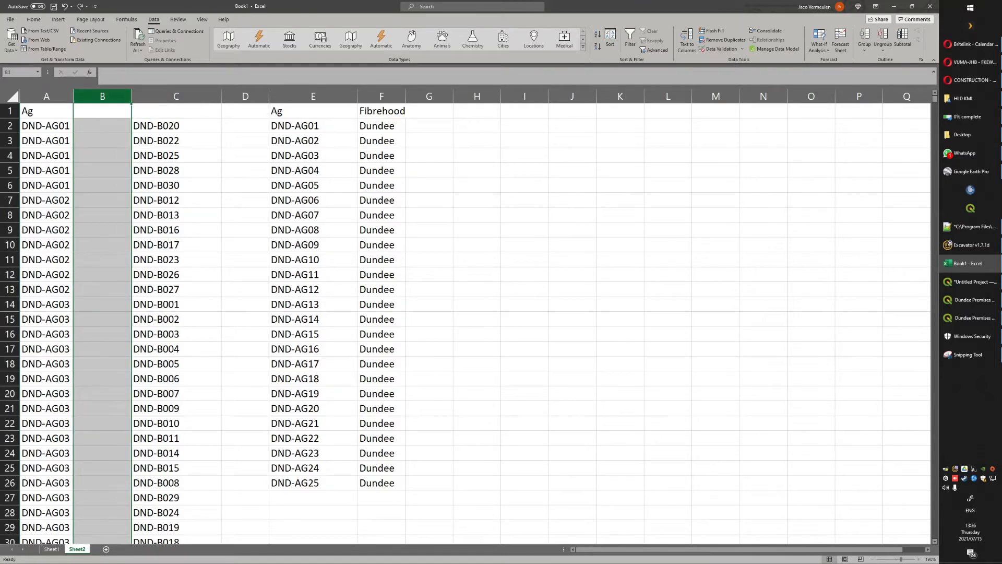
{"action": "right_click", "coordinate": [98, 97]}
{"action": "left_click", "coordinate": [118, 172]}
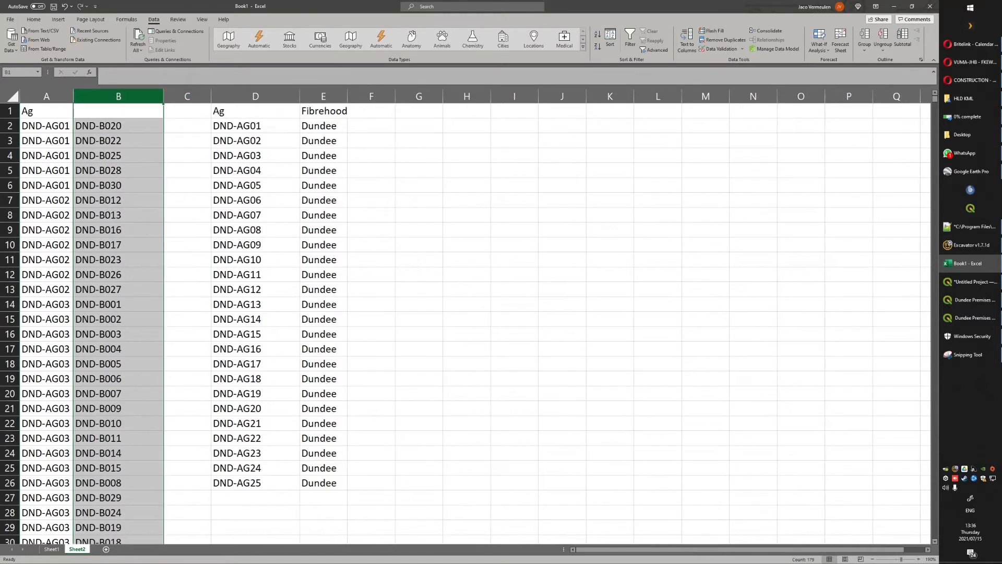
Enter the header Block Name in B1 above the rebuilt block names.
{"action": "left_click", "coordinate": [117, 111]}
{"action": "type", "text": "B"}
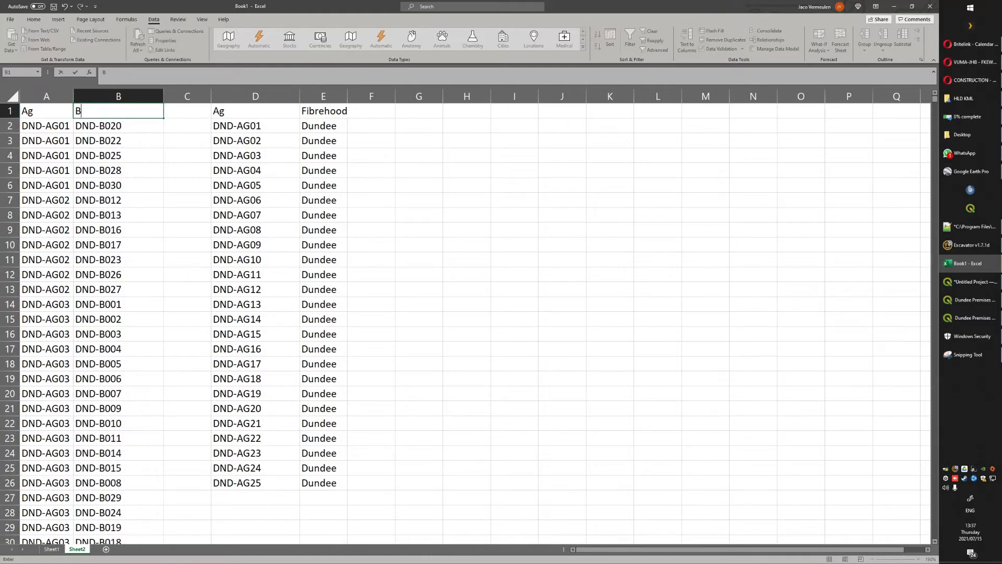
{"action": "type", "text": "lock Name"}
{"action": "left_click", "coordinate": [118, 259]}
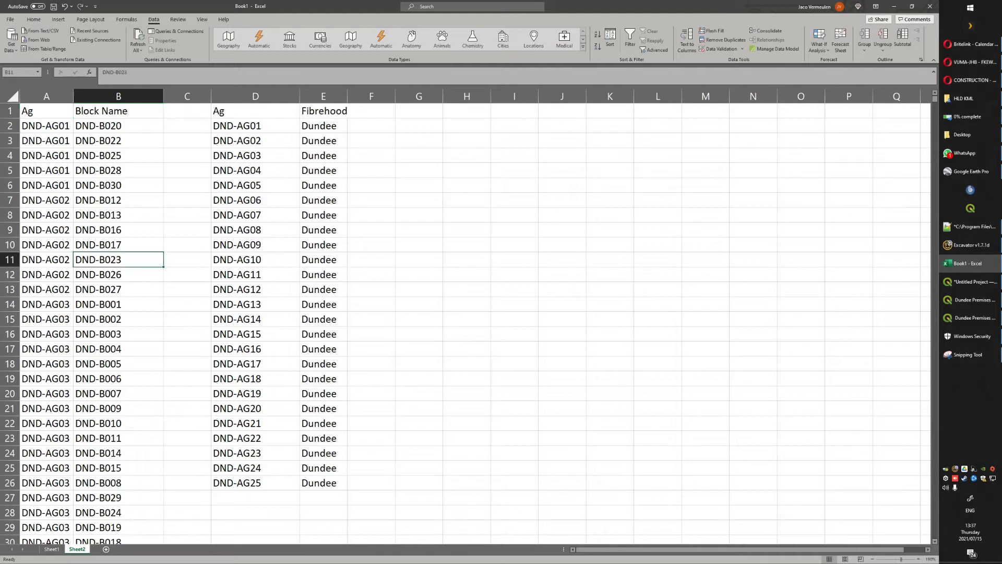
{"action": "left_click", "coordinate": [187, 215]}
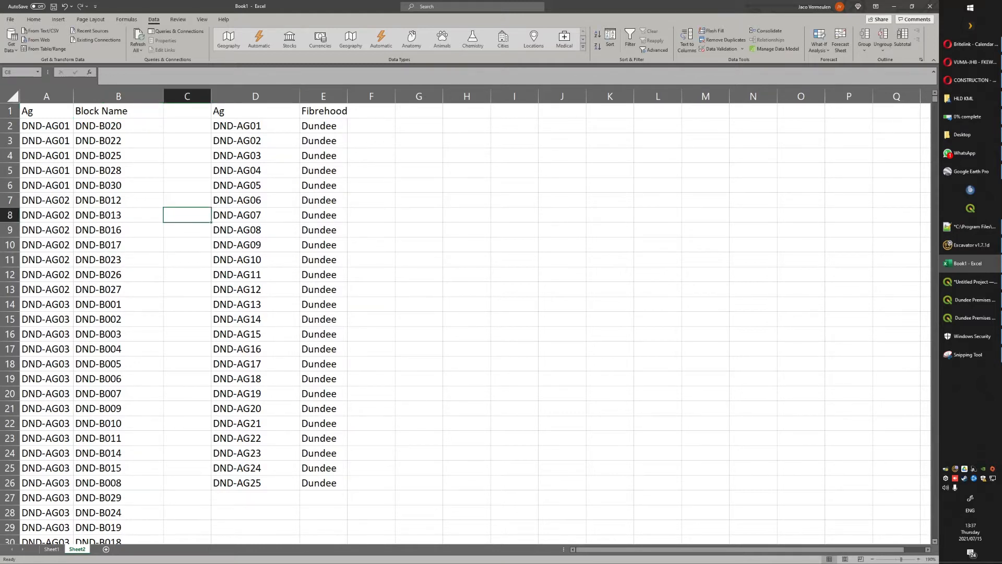
Copy the Ag and Fibrehood list with its headers from D1:E26.
{"action": "left_click_drag", "start_coordinate": [256, 111], "coordinate": [324, 438]}
{"action": "scroll", "coordinate": [465, 324], "scroll_direction": "up", "scroll_amount": 1}
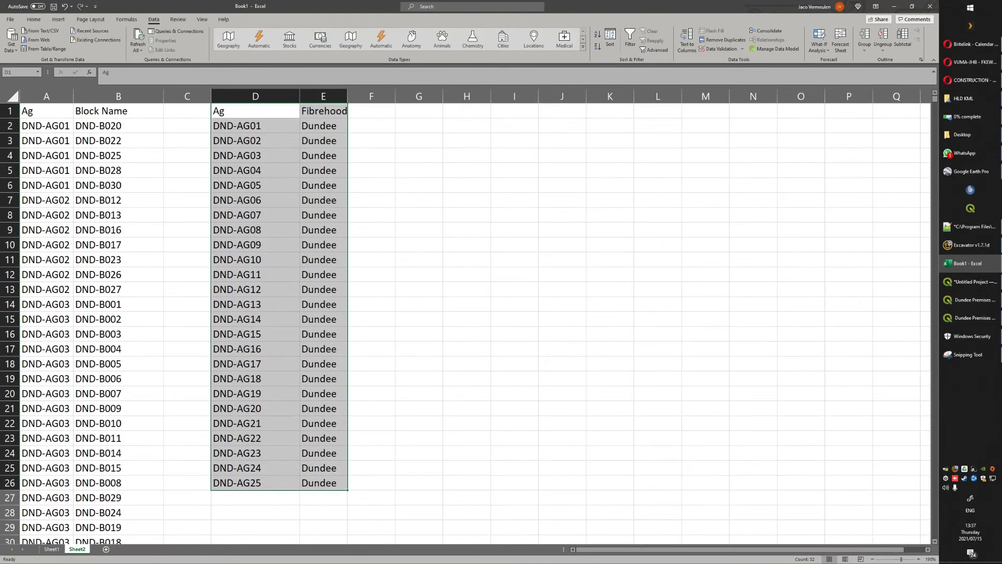
{"action": "key", "text": "ctrl+c"}
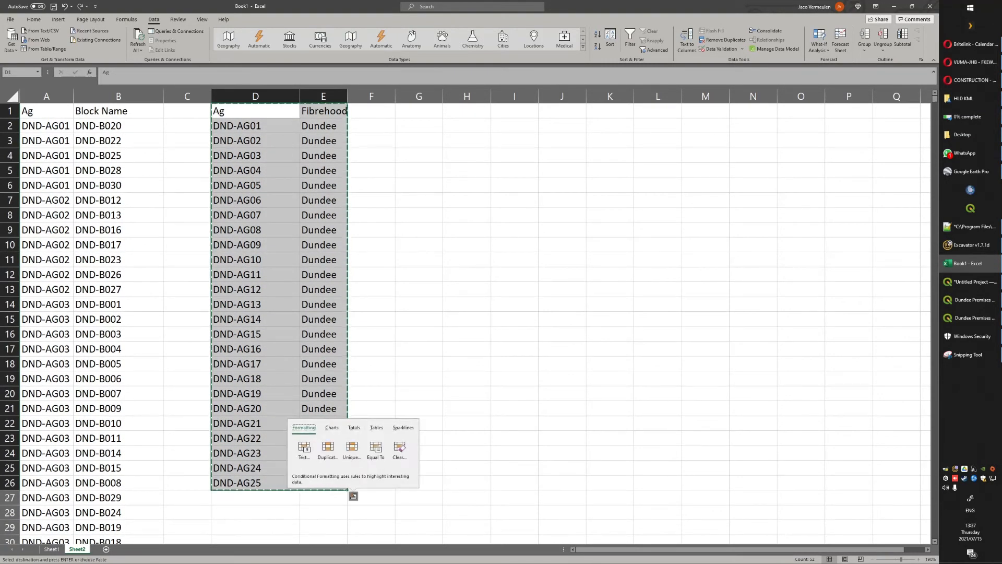
{"action": "right_click", "coordinate": [306, 199]}
{"action": "left_click", "coordinate": [327, 215]}
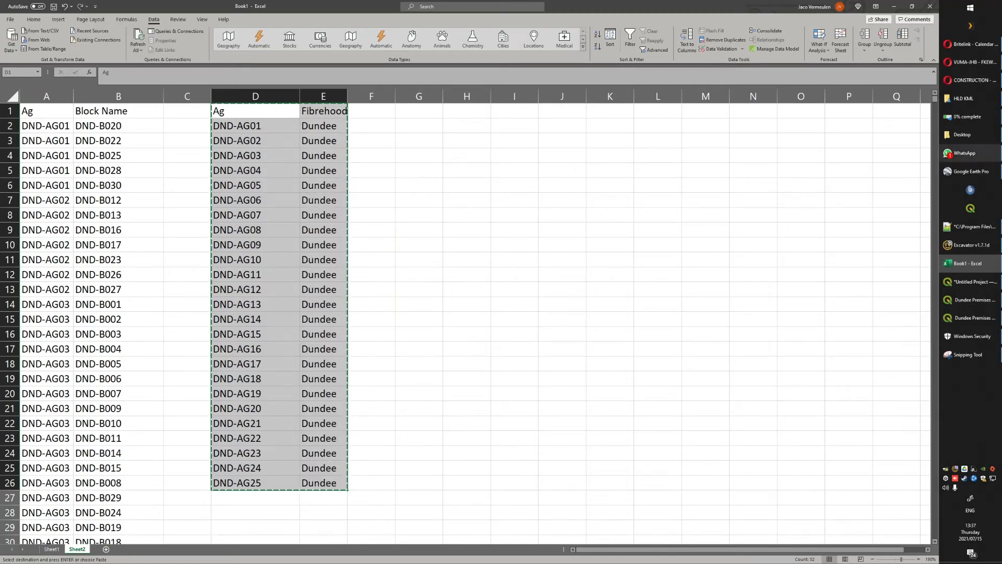
Switch to the Quickbase Construction app in the browser and open Import/Export for the Aggregations table.
{"action": "left_click", "coordinate": [972, 80]}
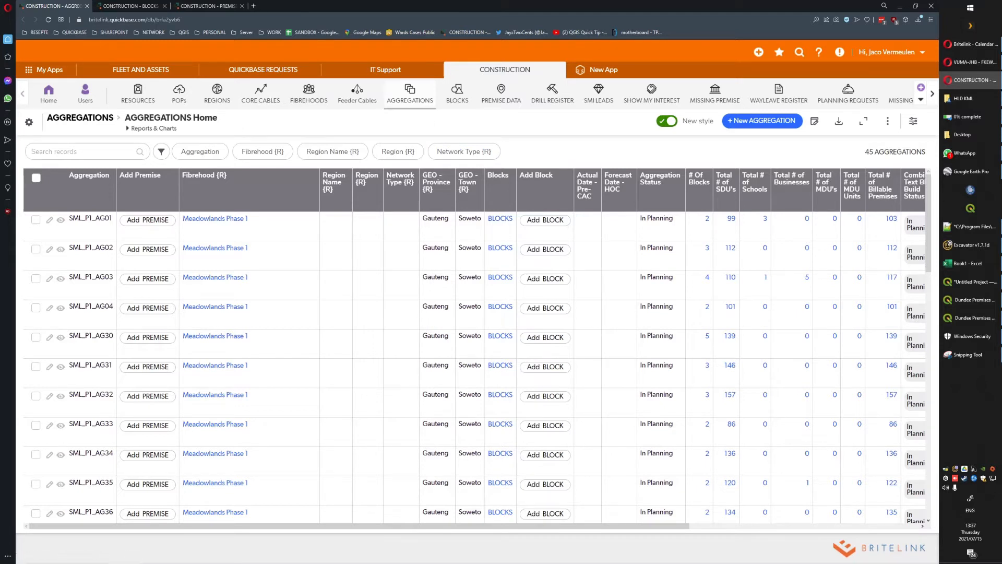
{"action": "left_click", "coordinate": [887, 121]}
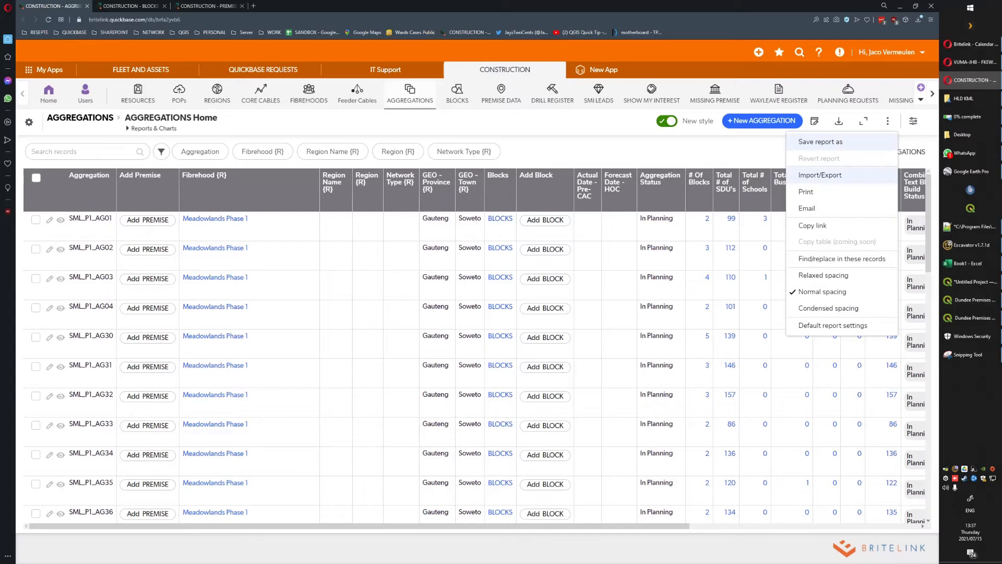
{"action": "left_click", "coordinate": [820, 175]}
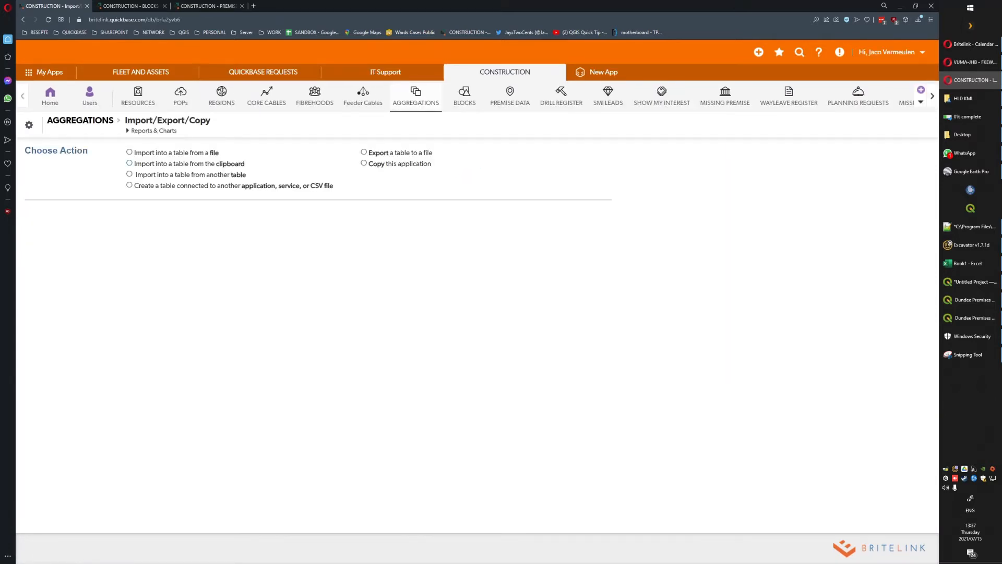
Choose to import into the Aggregations table from the clipboard and paste the copied Ag and Fibrehood list as the data.
{"action": "key", "text": "ctrl+plus"}
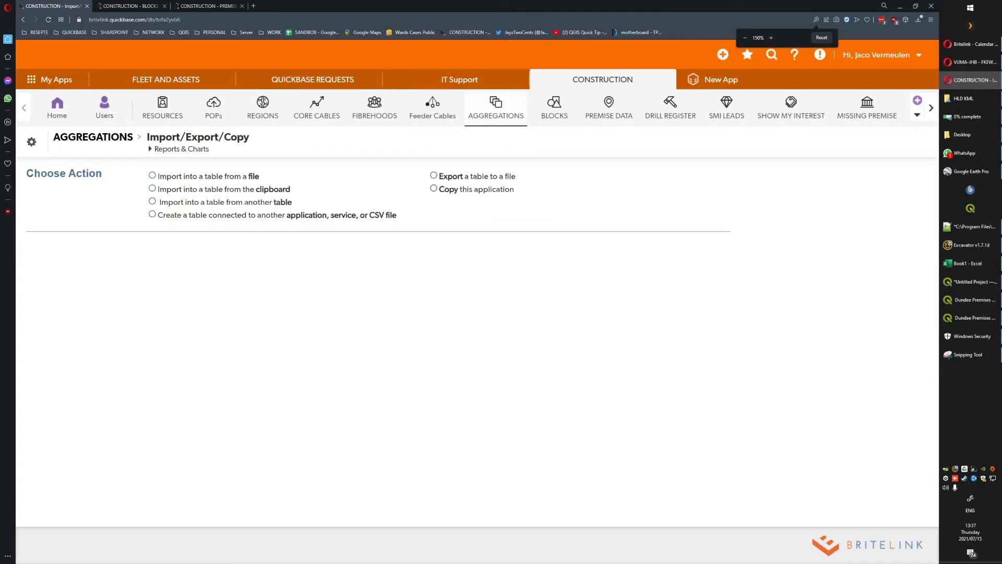
{"action": "left_click", "coordinate": [152, 188]}
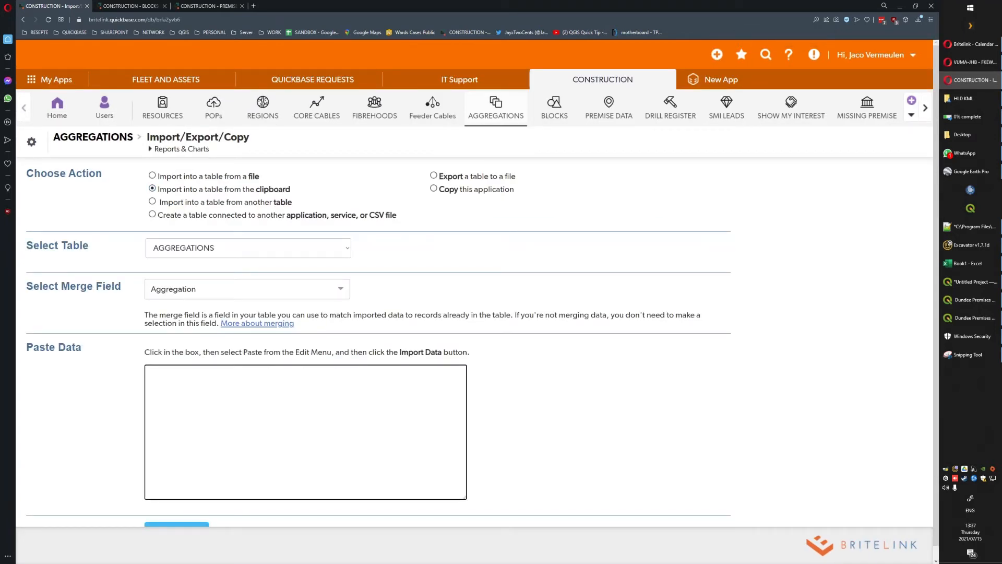
{"action": "right_click", "coordinate": [181, 385]}
{"action": "left_click", "coordinate": [209, 447]}
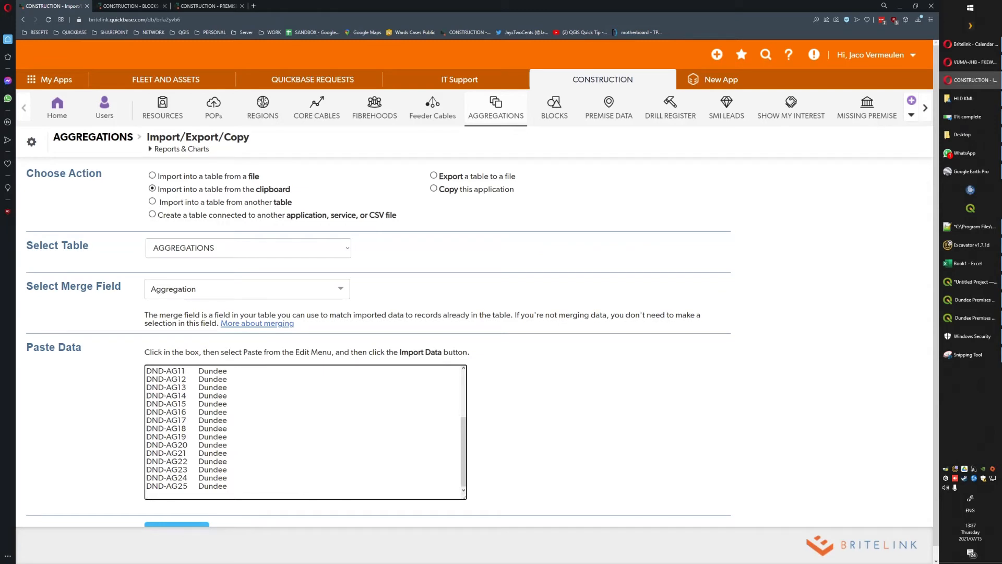
{"action": "scroll", "coordinate": [305, 432], "scroll_direction": "up", "scroll_amount": 3}
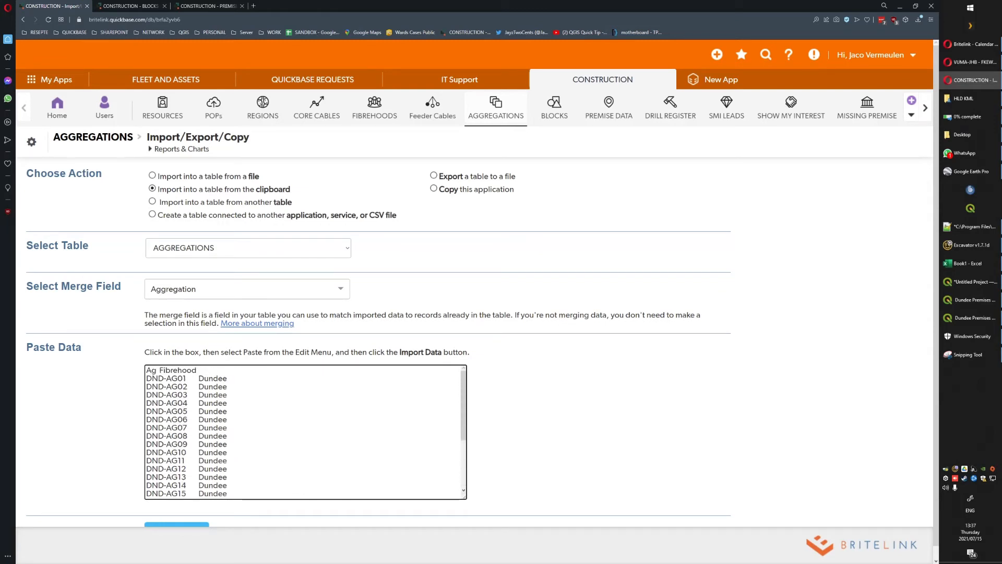
Submit the pasted Ag and Fibrehood data, mark its first row as field names, and run the import with update into Aggregations.
{"action": "scroll", "coordinate": [305, 432], "scroll_direction": "down", "scroll_amount": 3}
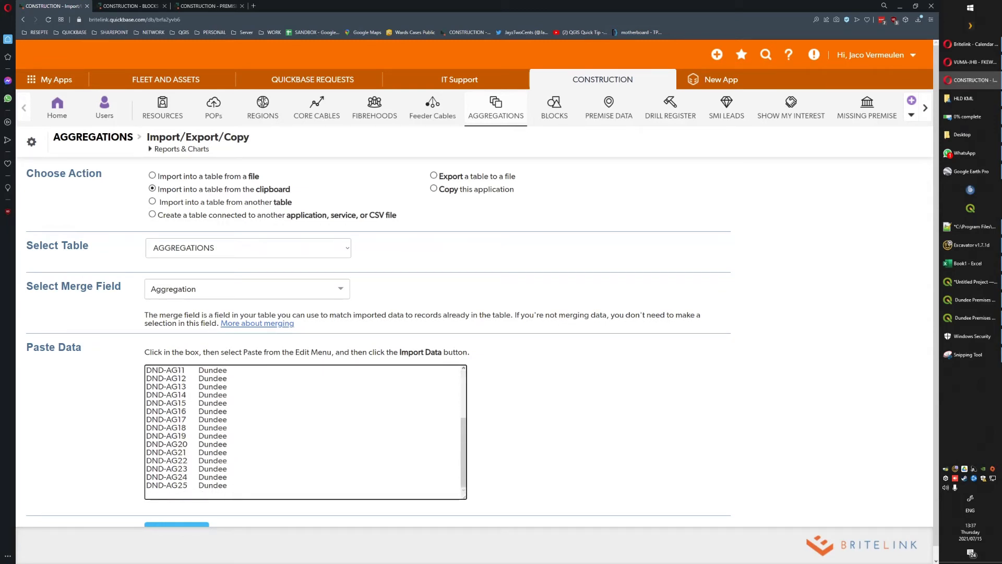
{"action": "left_click", "coordinate": [177, 524]}
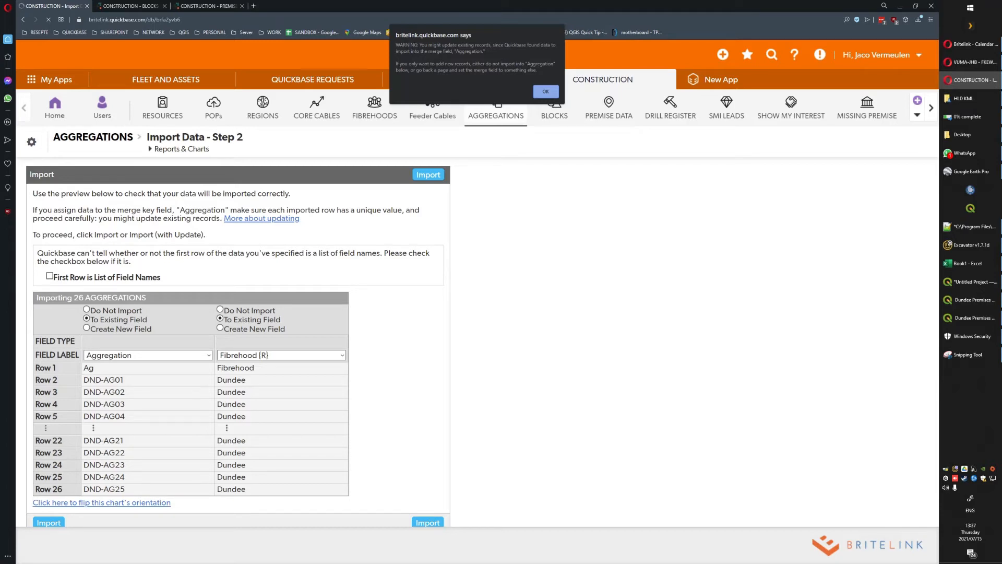
{"action": "key", "text": "Return"}
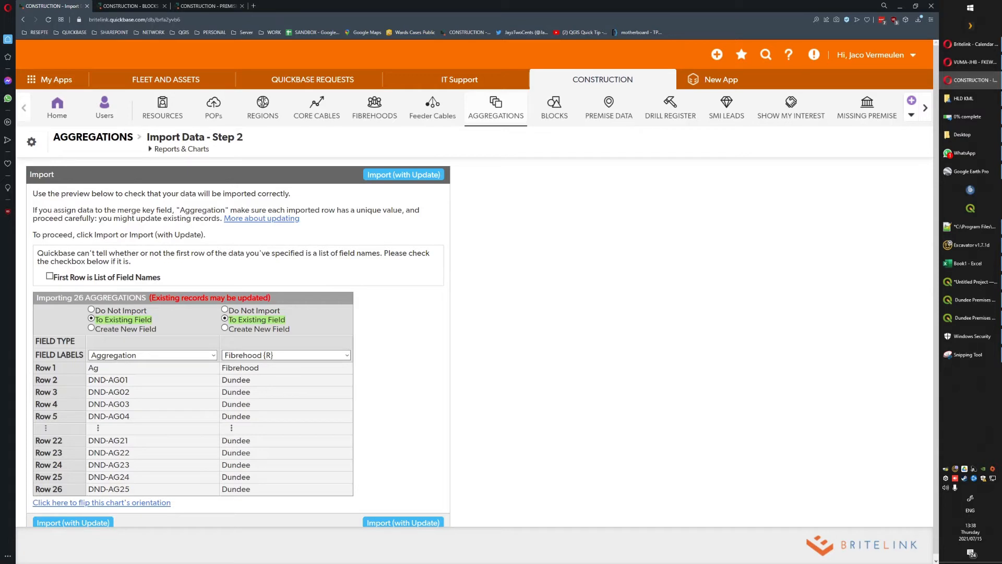
{"action": "left_click", "coordinate": [50, 275]}
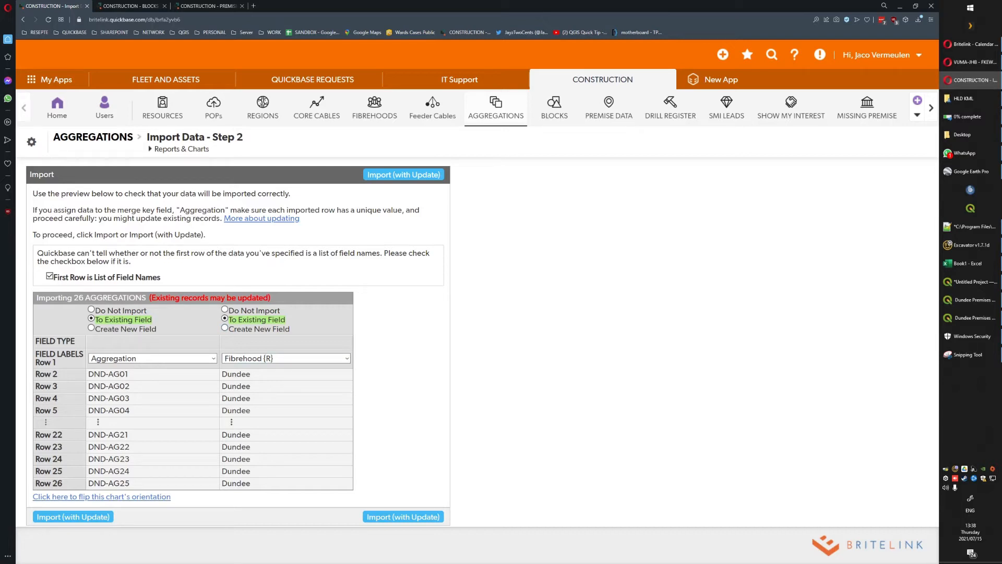
{"action": "left_click", "coordinate": [403, 517]}
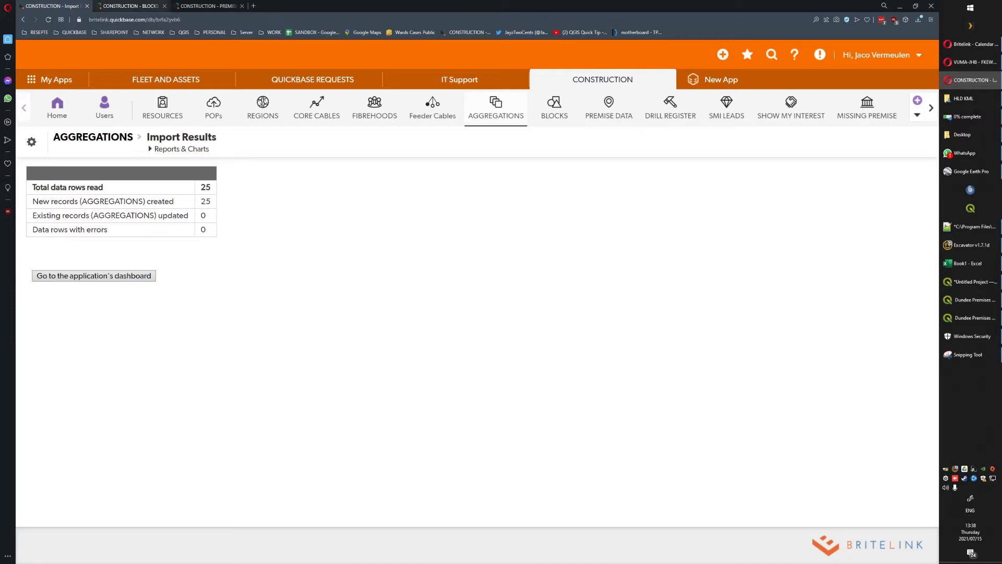
Open Import/Export for the Blocks table.
{"action": "left_click", "coordinate": [129, 5]}
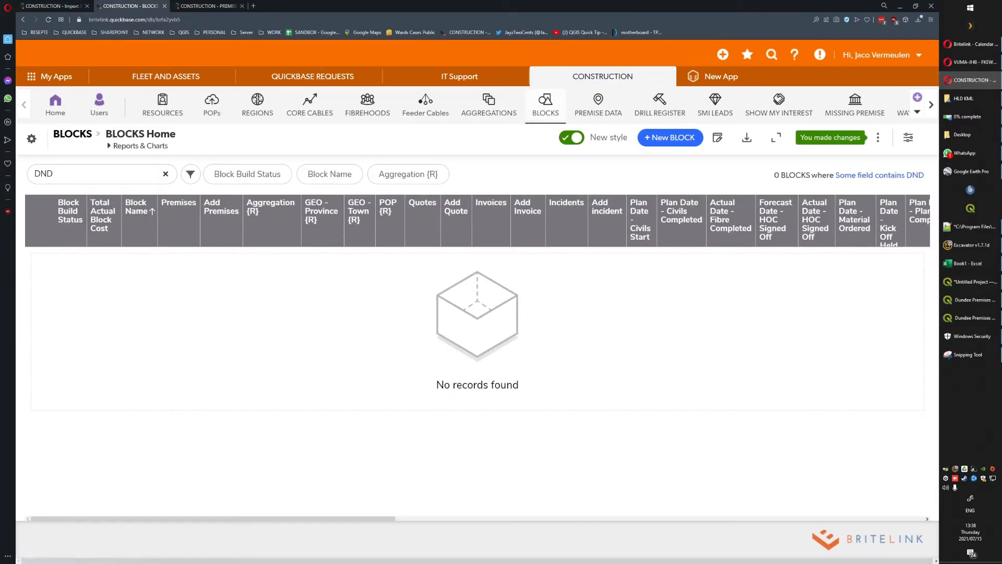
{"action": "left_click", "coordinate": [877, 137]}
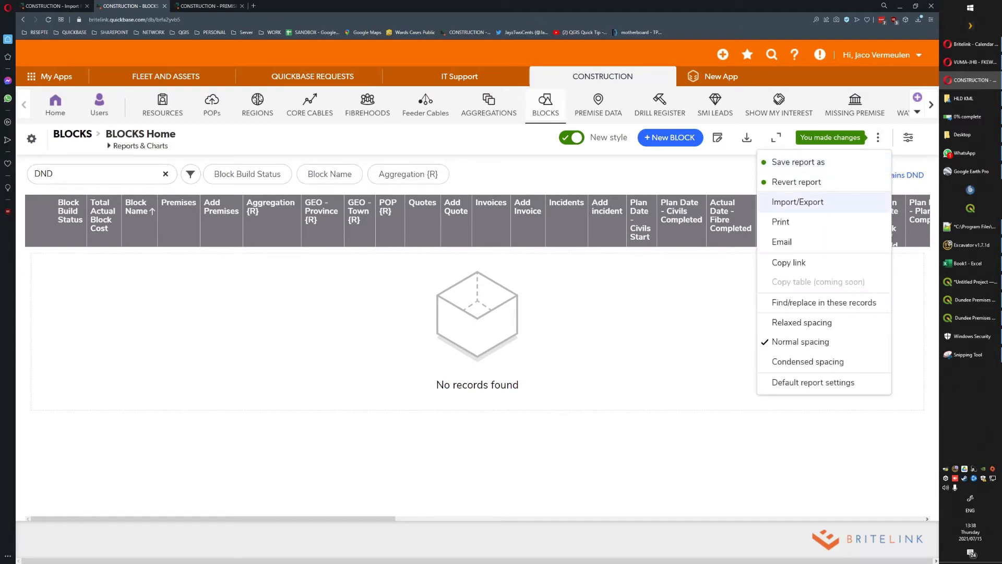
{"action": "left_click", "coordinate": [798, 201]}
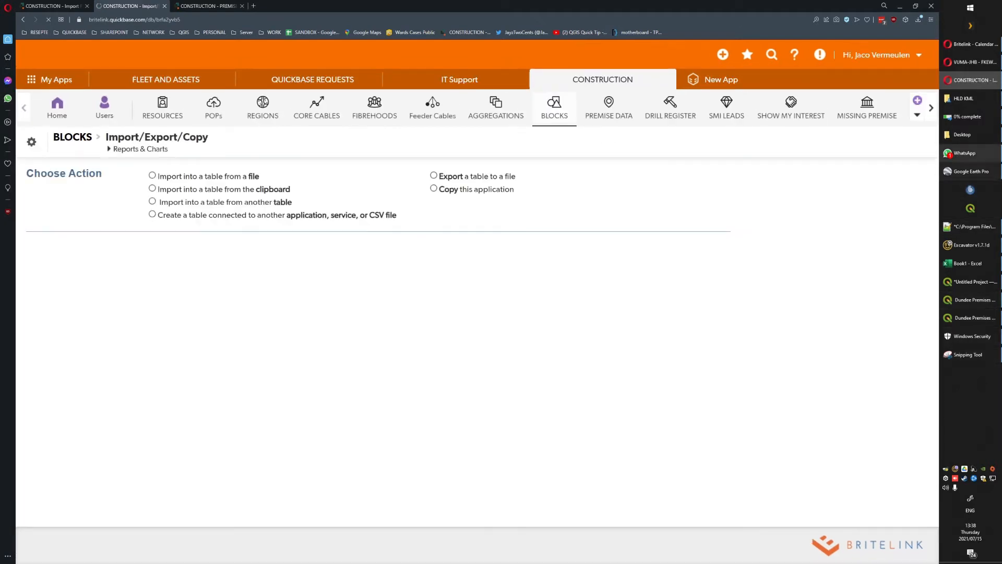
Switch to the Book1 workbook in Excel and copy the Ag and Block Name list with its headers from A1:B180.
{"action": "left_click", "coordinate": [969, 263]}
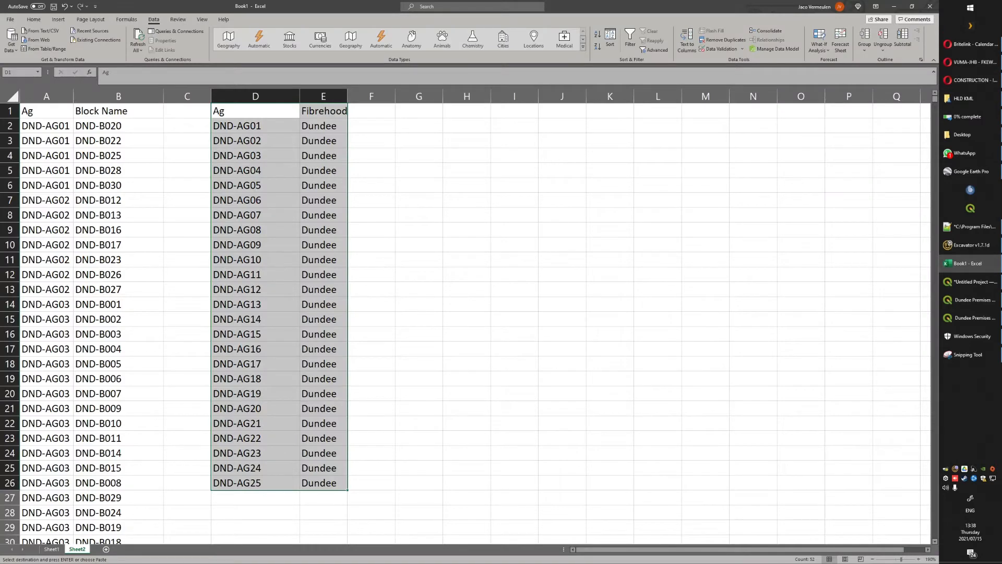
{"action": "left_click", "coordinate": [45, 126]}
{"action": "left_click", "coordinate": [46, 111]}
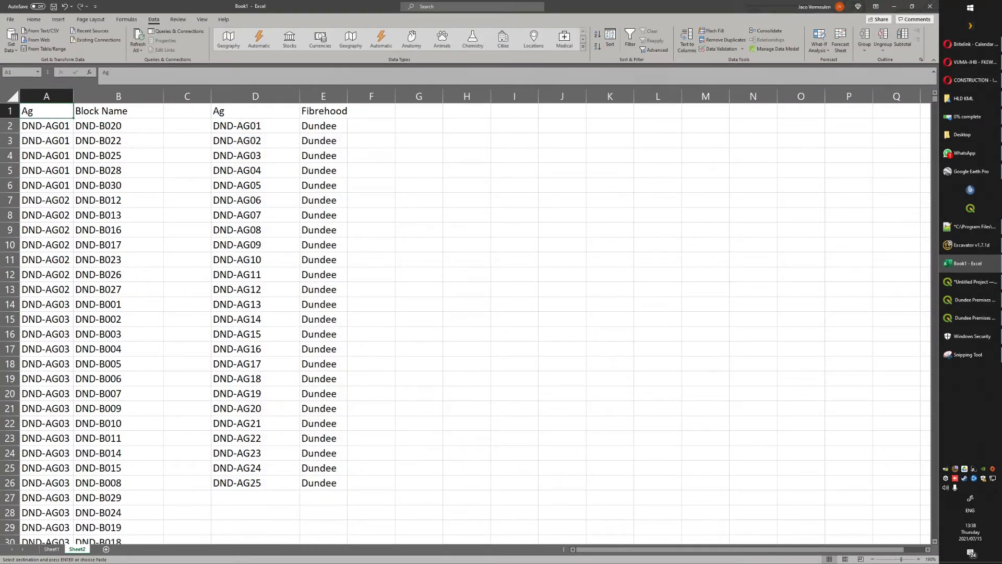
{"action": "key", "text": "ctrl+shift+Right"}
{"action": "key", "text": "ctrl+shift+Down"}
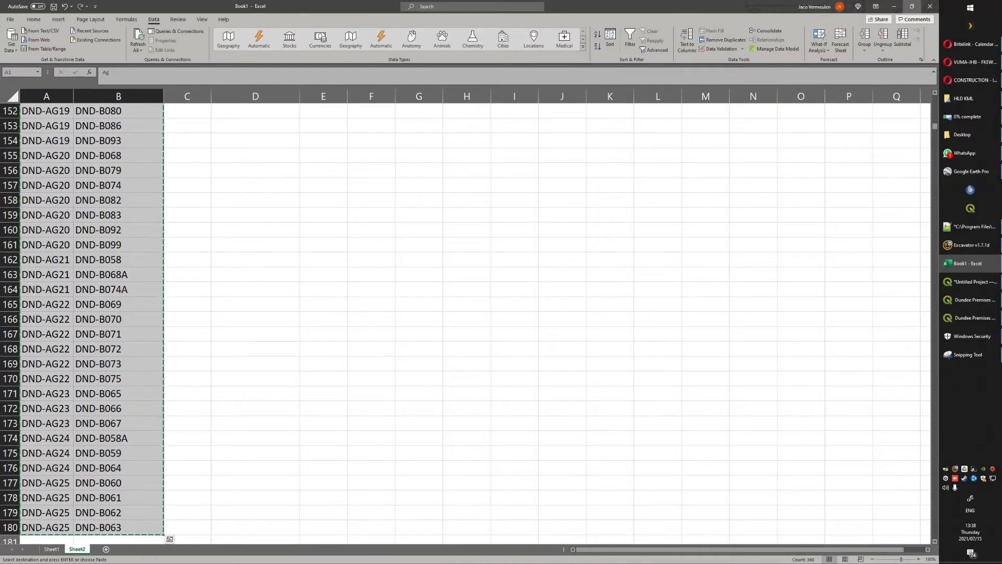
Return to Quickbase, choose to import into the Blocks table from the clipboard, and paste the copied Ag and Block Name list.
{"action": "left_click", "coordinate": [894, 6]}
{"action": "left_click", "coordinate": [153, 188]}
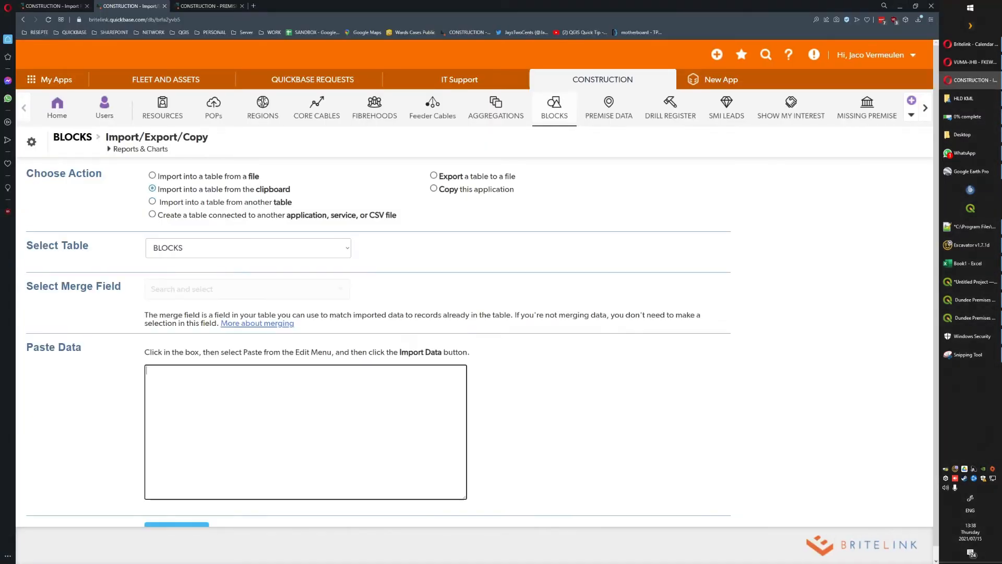
{"action": "key", "text": "ctrl+v"}
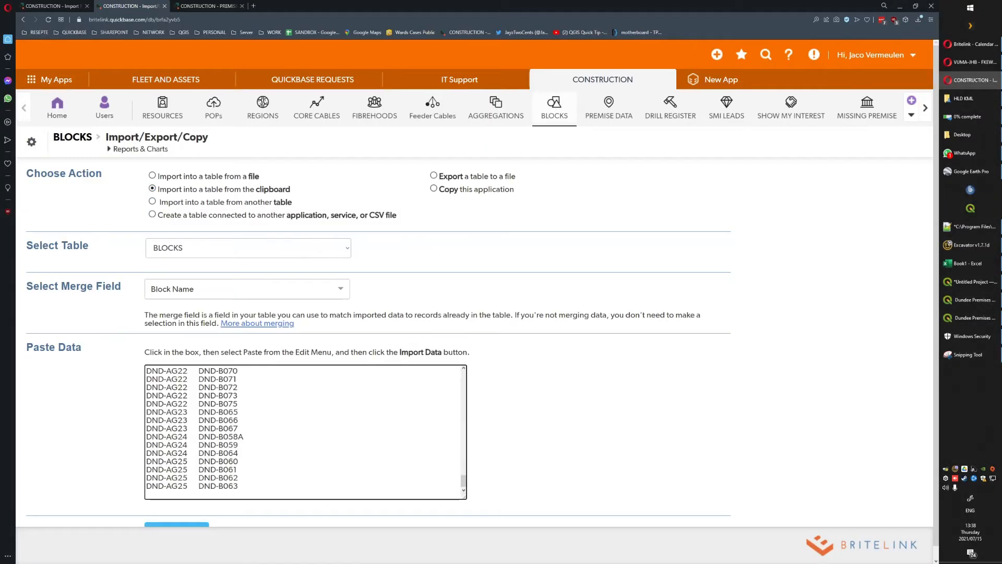
{"action": "scroll", "coordinate": [475, 292], "scroll_direction": "down", "scroll_amount": 1}
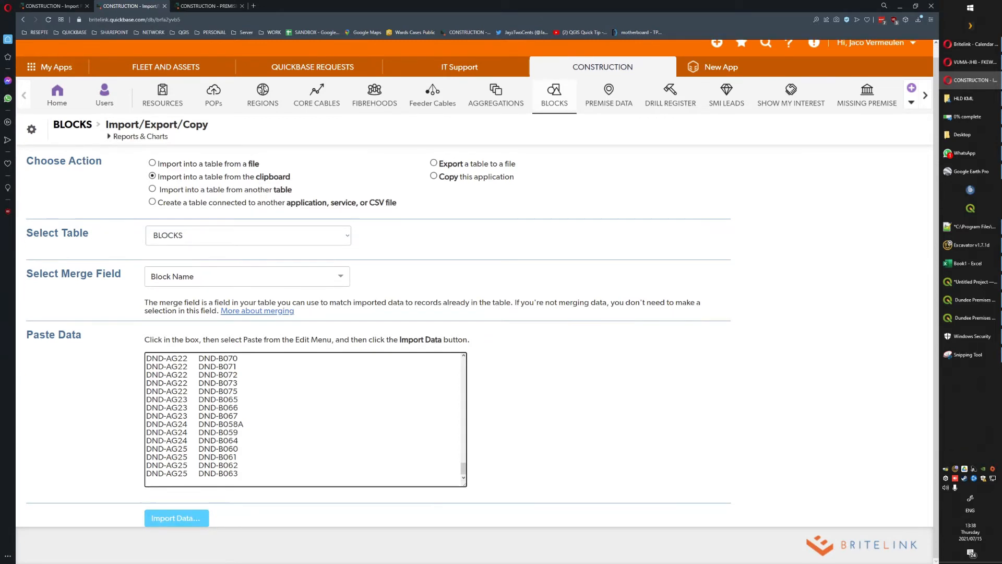
Submit the pasted block data, check the mapping to Aggregation (R) and Block Name, and run the import with update into Blocks.
{"action": "left_click", "coordinate": [176, 517]}
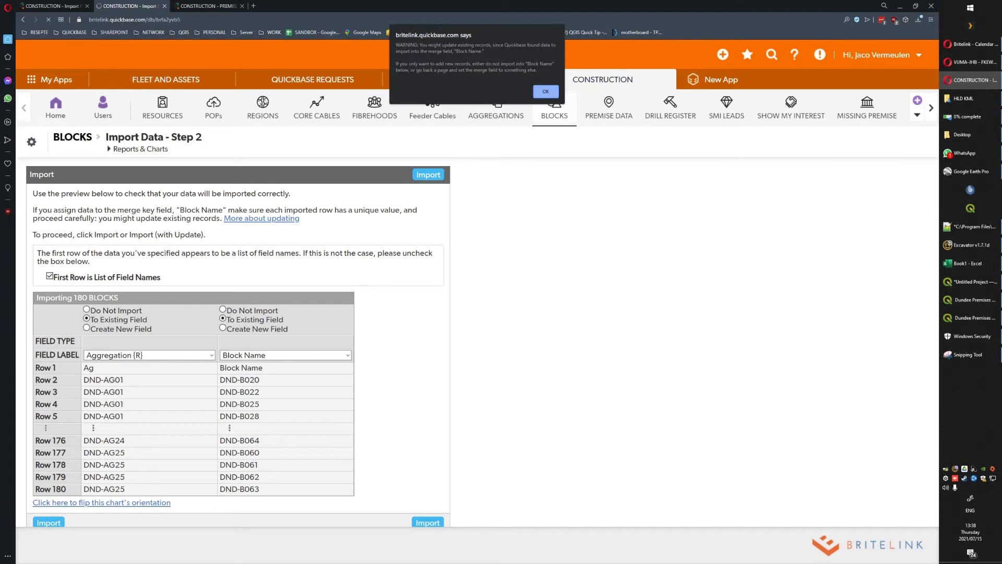
{"action": "key", "text": "Return"}
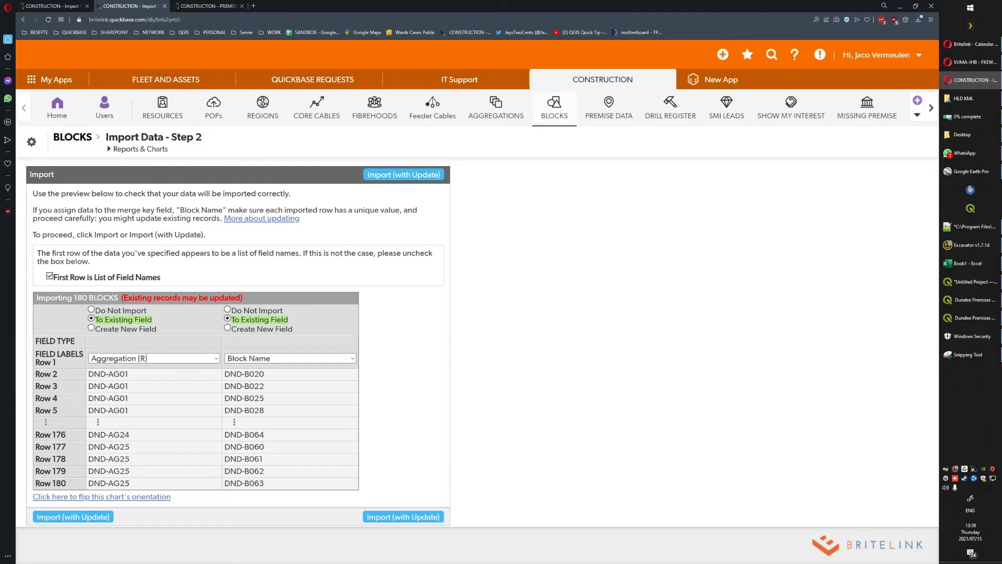
{"action": "left_click_drag", "start_coordinate": [129, 374], "coordinate": [114, 374]}
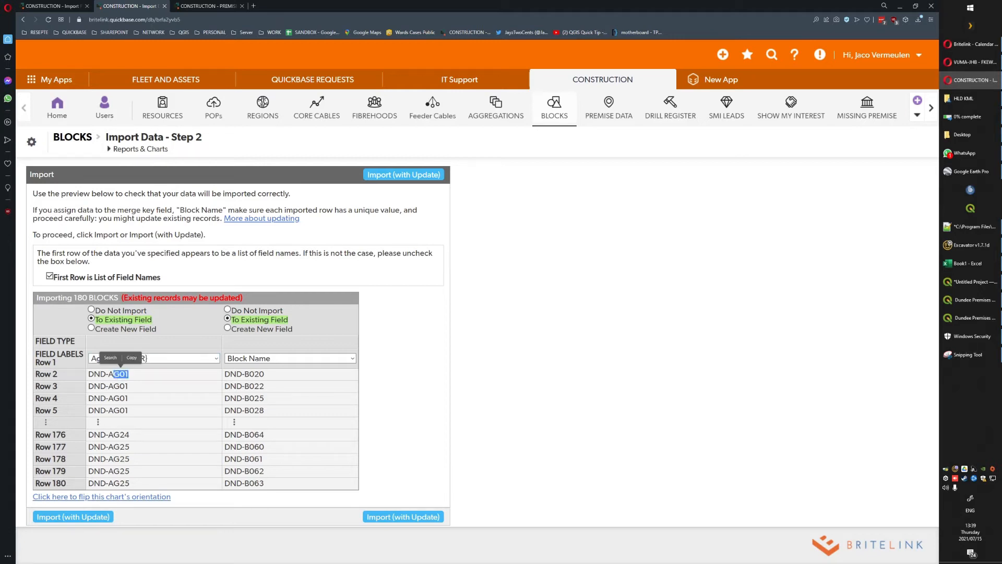
{"action": "left_click", "coordinate": [287, 358]}
{"action": "left_click", "coordinate": [287, 359]}
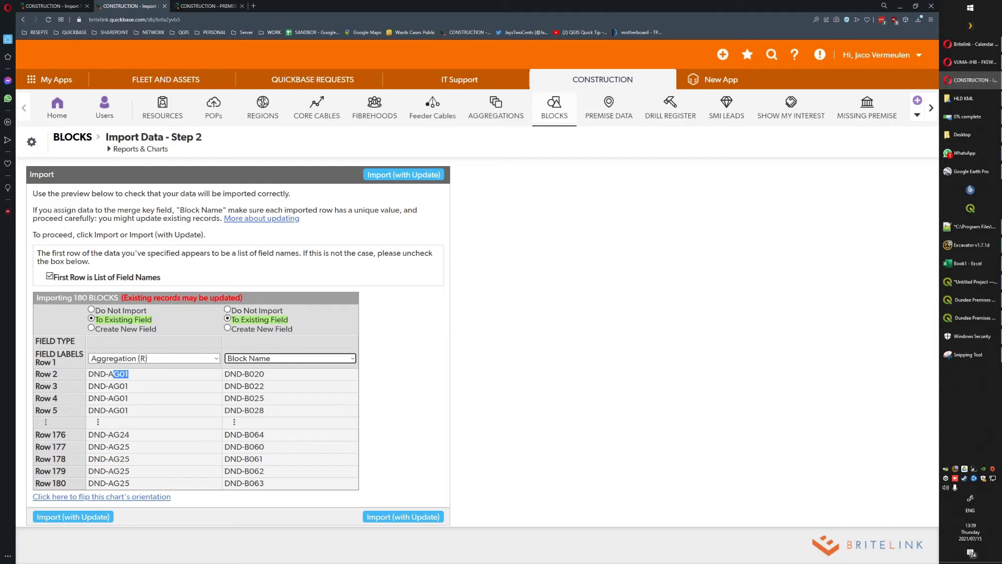
{"action": "left_click_drag", "start_coordinate": [100, 386], "coordinate": [130, 459]}
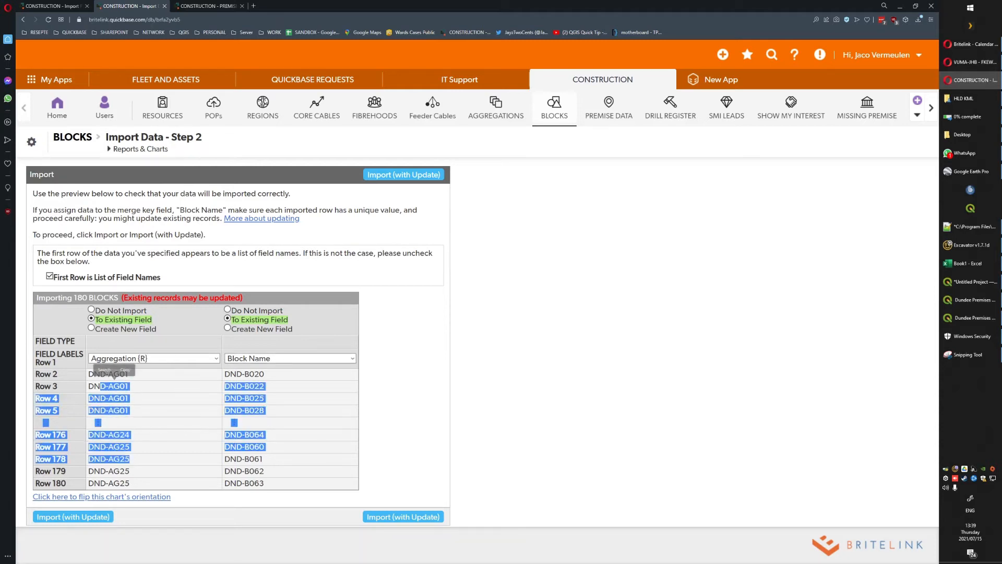
{"action": "left_click", "coordinate": [156, 446]}
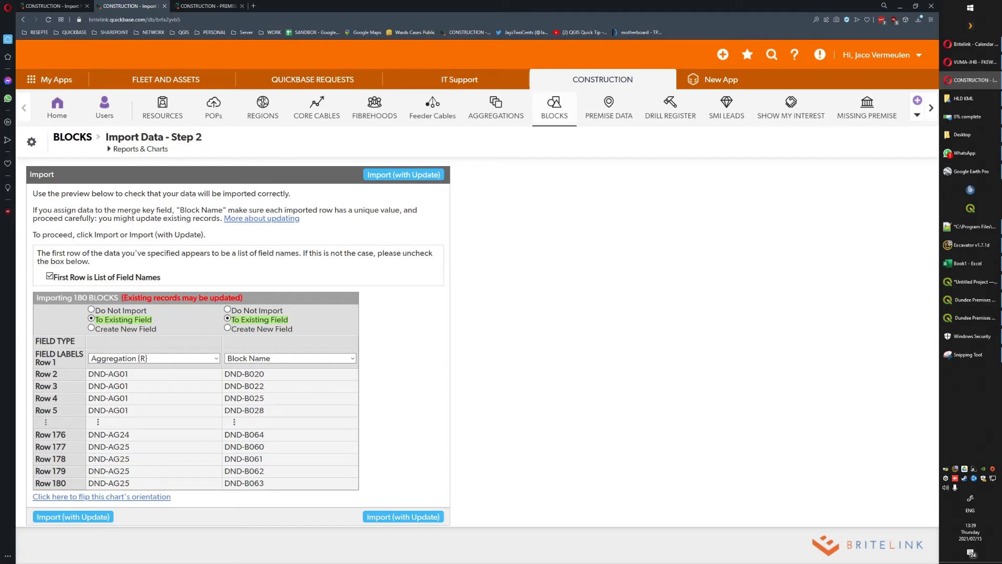
{"action": "left_click", "coordinate": [403, 516]}
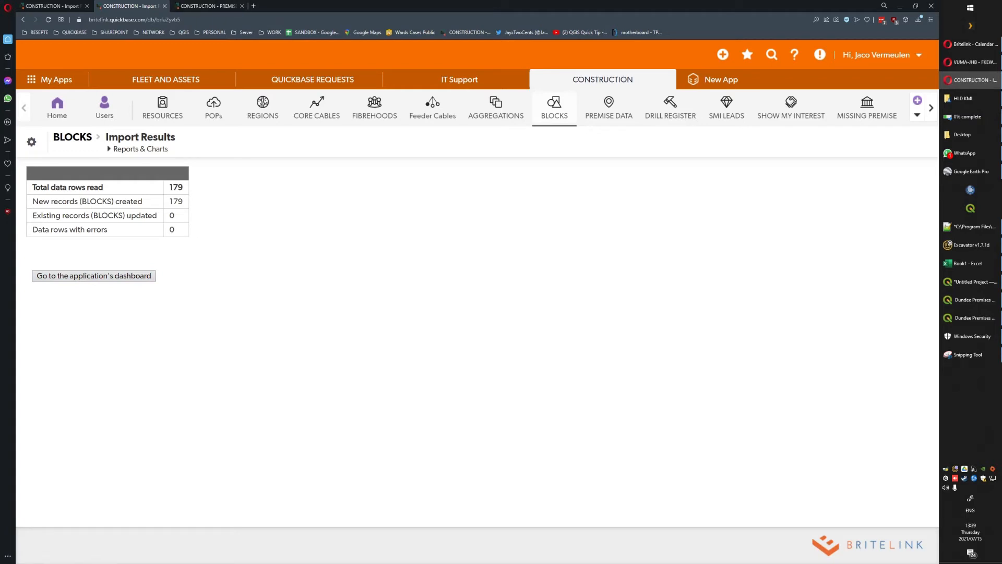
Open Import/Export for the Premise Data table.
{"action": "left_click", "coordinate": [208, 6]}
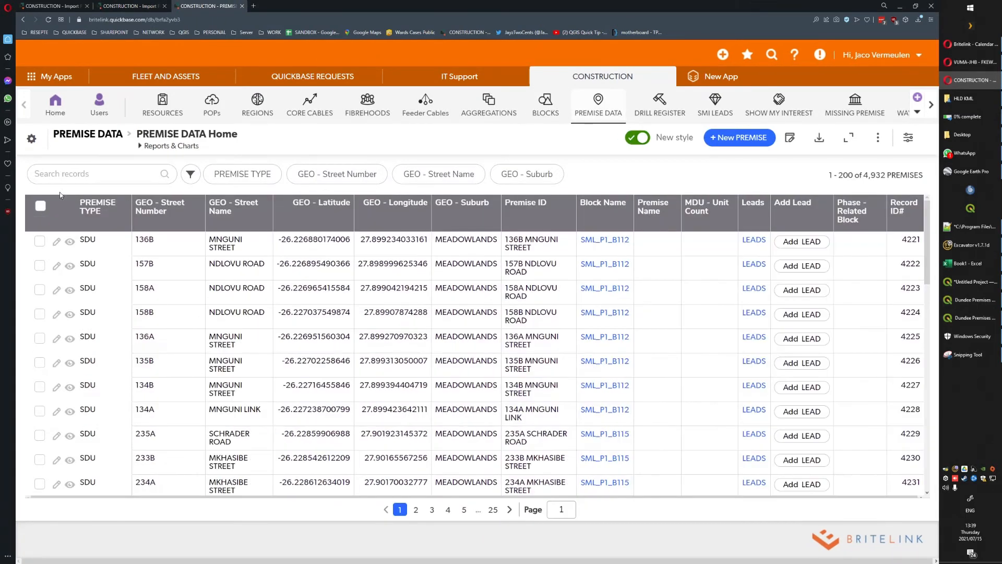
{"action": "mouse_move", "coordinate": [970, 226]}
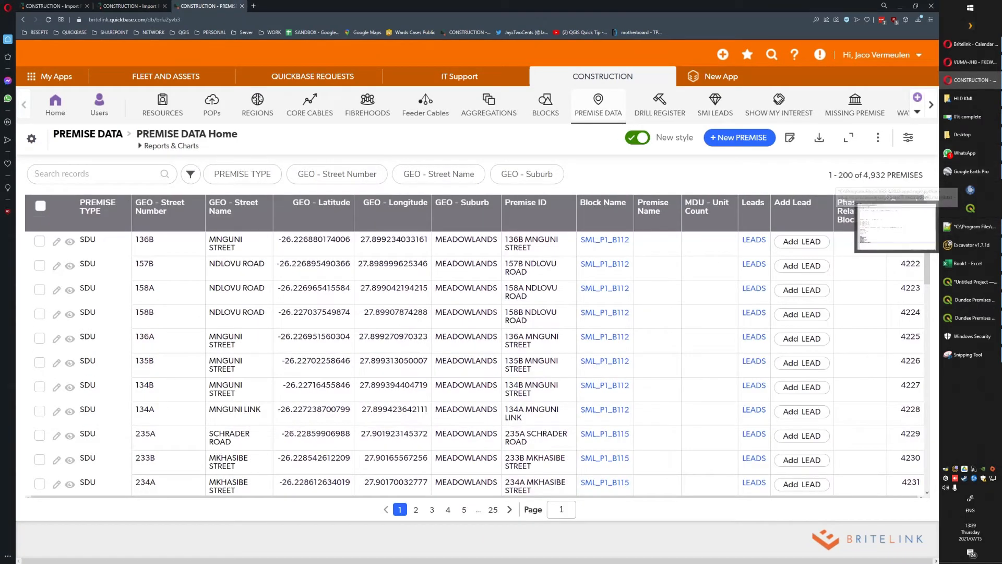
{"action": "left_click", "coordinate": [877, 138]}
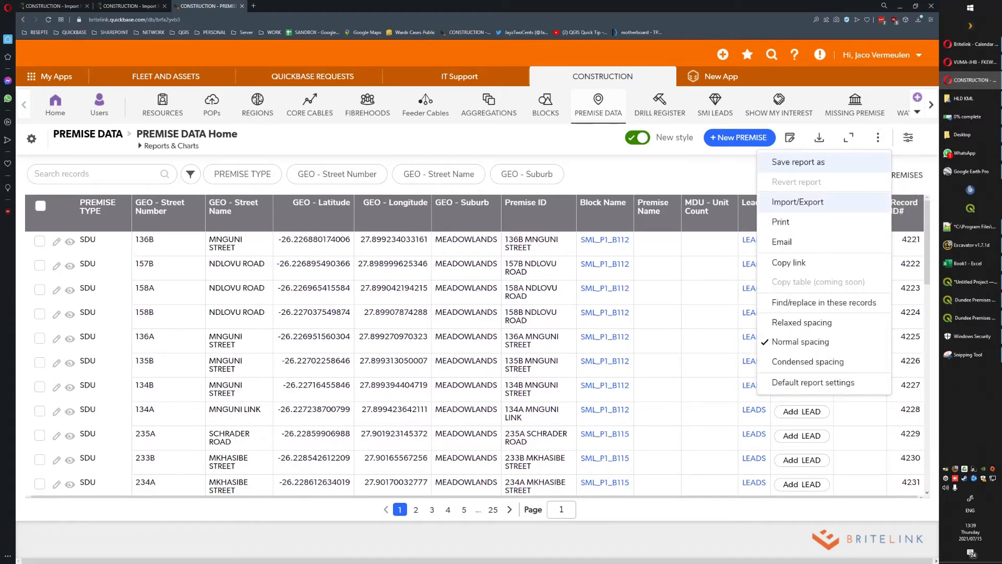
{"action": "left_click", "coordinate": [797, 202]}
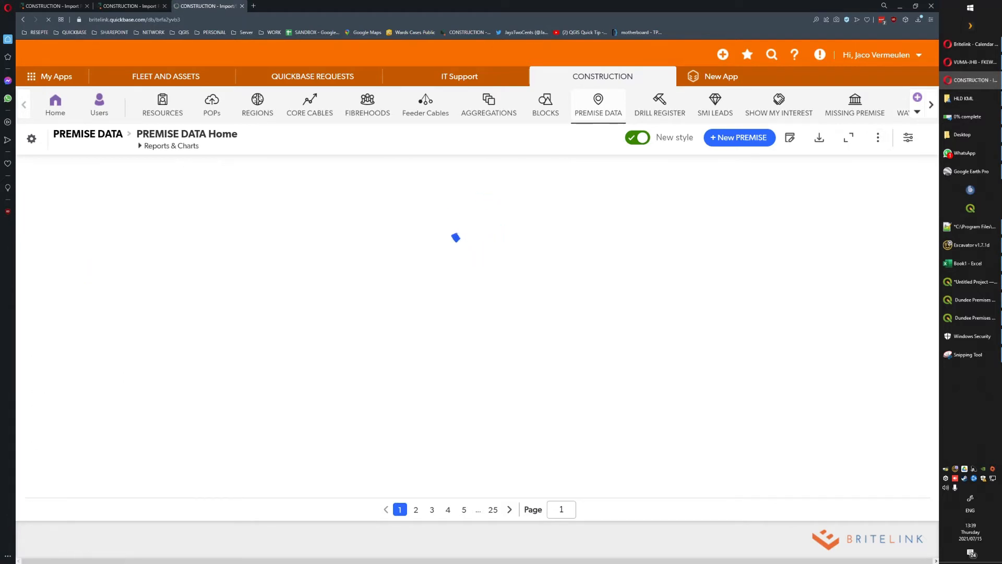
Switch to Sheet1 of the Excel workbook and examine the premise type, description, Ag and Block columns of the premise list.
{"action": "left_click", "coordinate": [968, 263]}
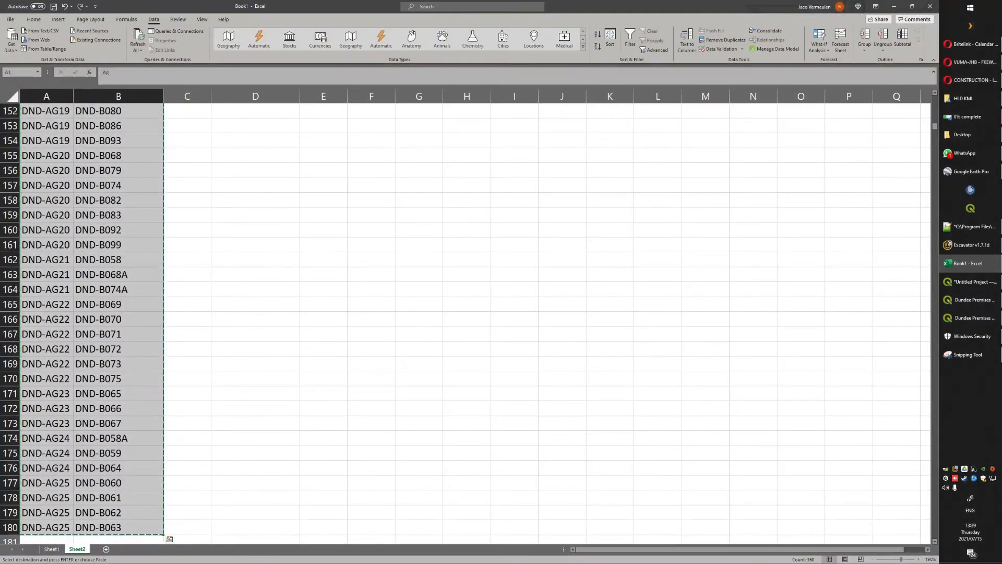
{"action": "left_click", "coordinate": [52, 549]}
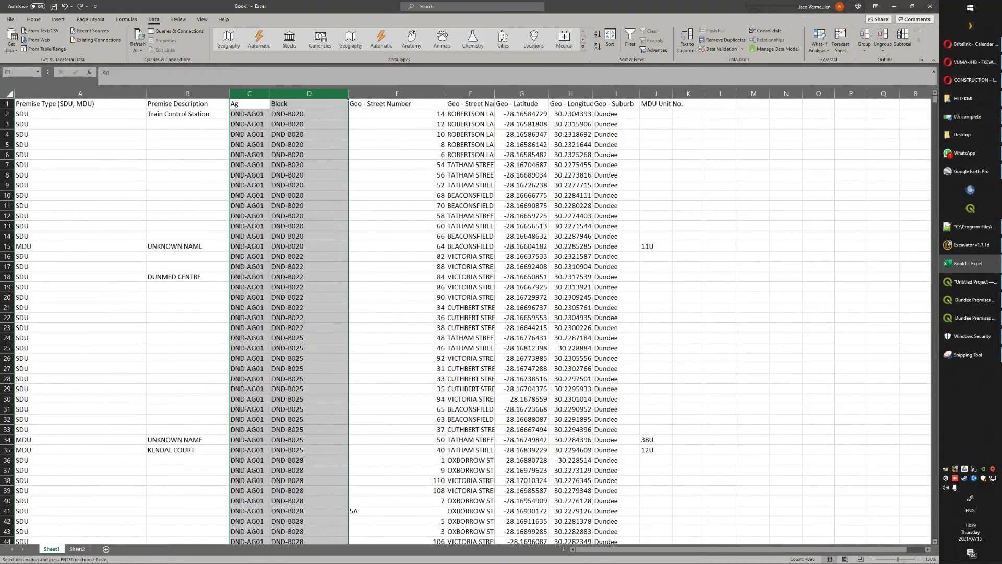
{"action": "left_click", "coordinate": [187, 236]}
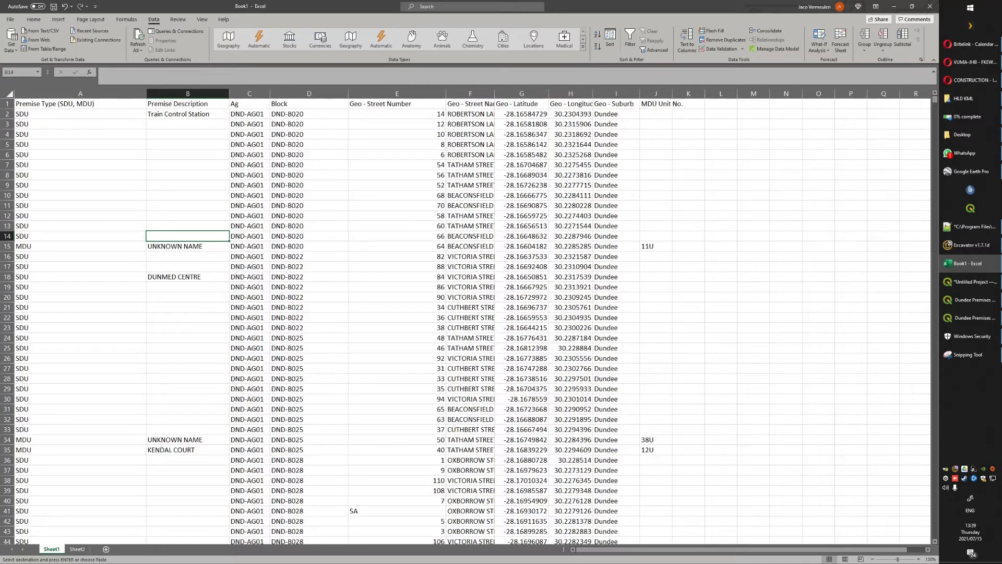
{"action": "left_click_drag", "start_coordinate": [81, 114], "coordinate": [80, 358]}
{"action": "left_click_drag", "start_coordinate": [187, 175], "coordinate": [187, 368]}
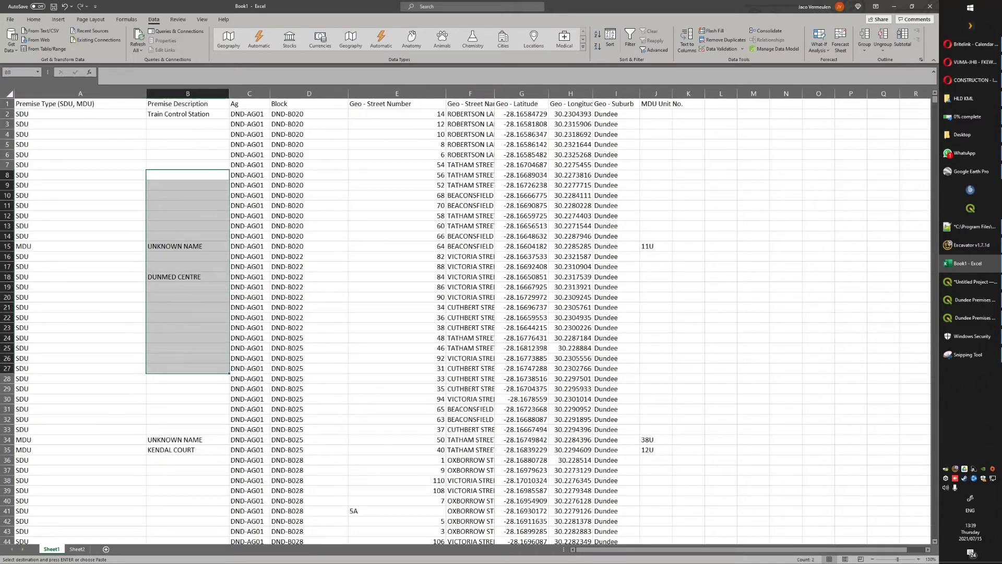
{"action": "left_click_drag", "start_coordinate": [249, 185], "coordinate": [303, 297]}
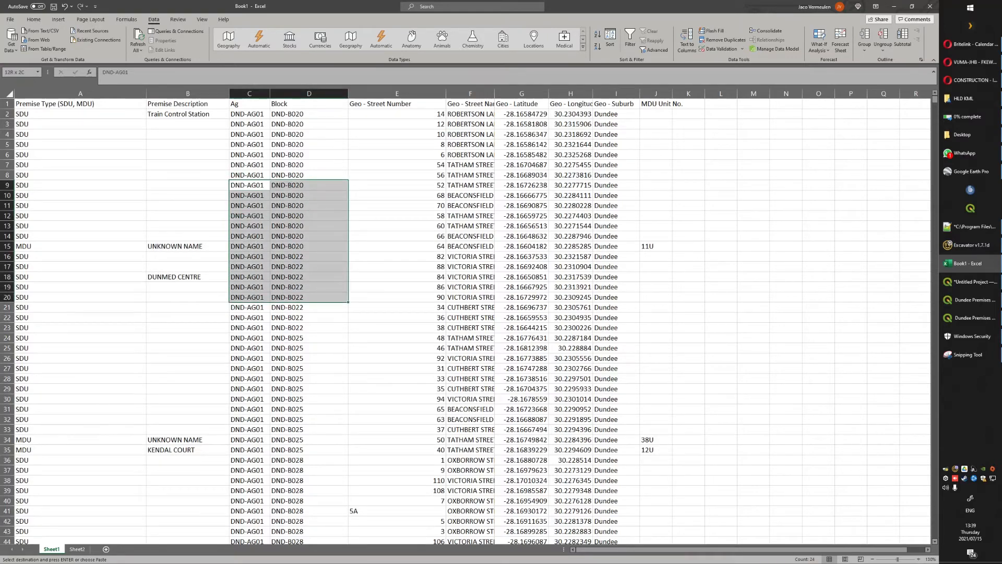
{"action": "left_click", "coordinate": [309, 470]}
{"action": "scroll", "coordinate": [469, 318], "scroll_direction": "down", "scroll_amount": 20}
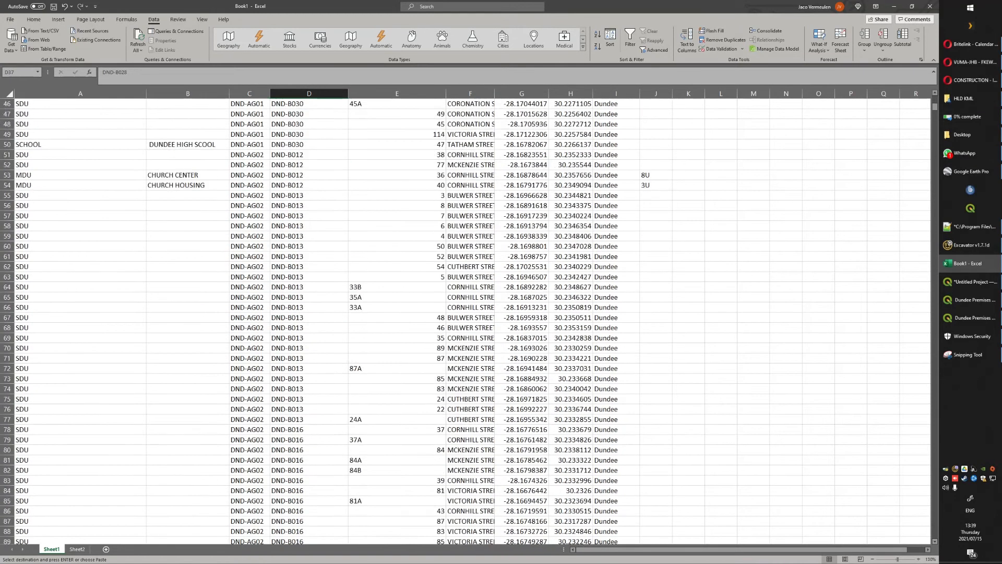
{"action": "scroll", "coordinate": [470, 320], "scroll_direction": "down", "scroll_amount": 20}
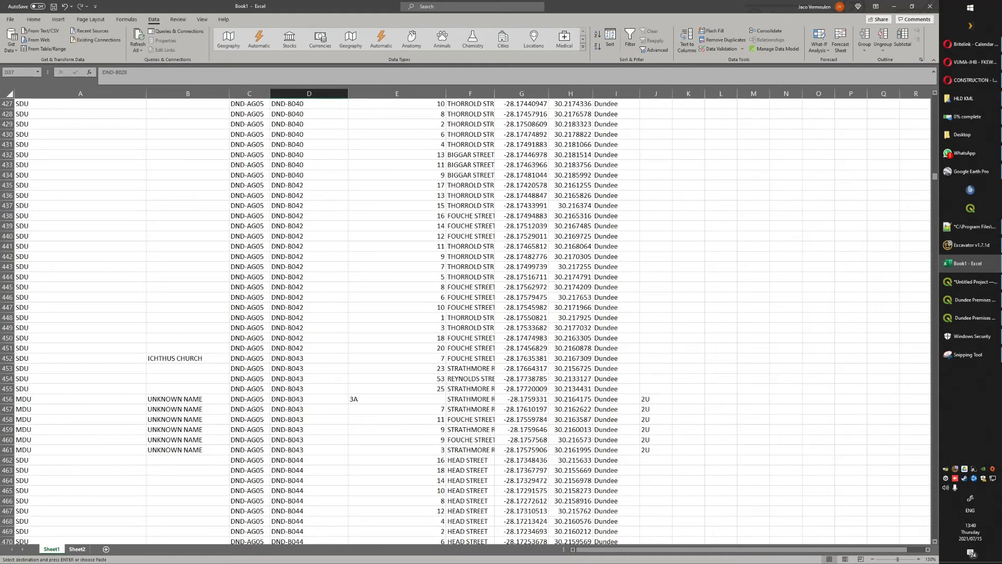
Review the rebuilt block names in column B of Sheet2, from the last row up to B2.
{"action": "left_click", "coordinate": [78, 549]}
{"action": "left_click", "coordinate": [118, 290]}
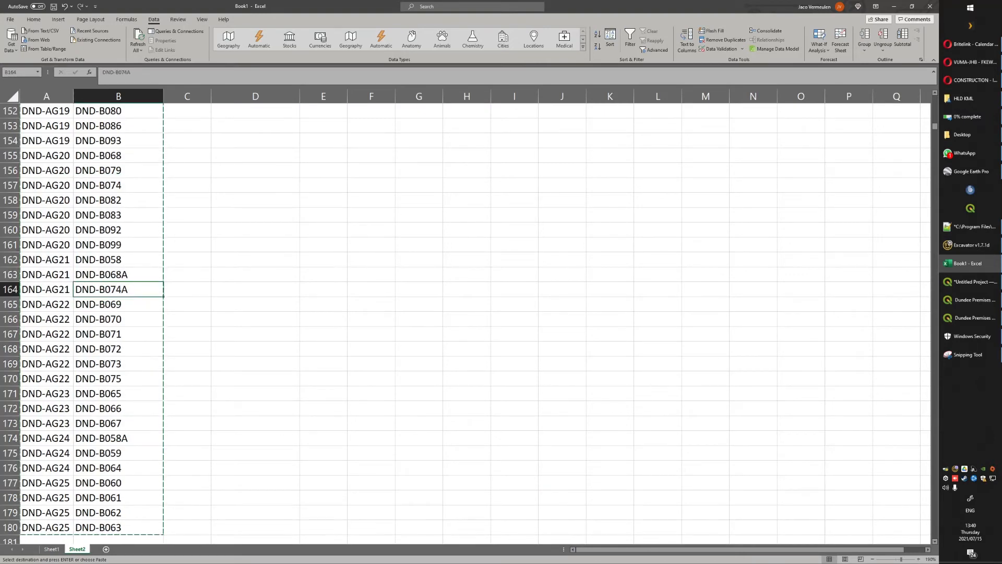
{"action": "key", "text": "ctrl+Down"}
{"action": "left_click_drag", "start_coordinate": [118, 527], "coordinate": [119, 125]}
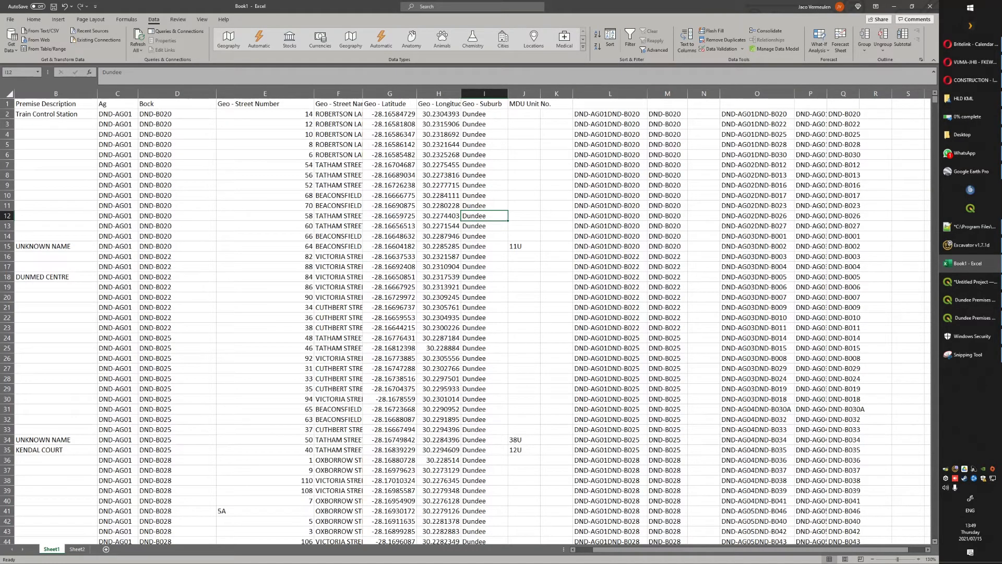
Check the block name columns on Sheet1 and correct the misspelled header in D1 to Block.
{"action": "left_click_drag", "start_coordinate": [668, 114], "coordinate": [663, 490]}
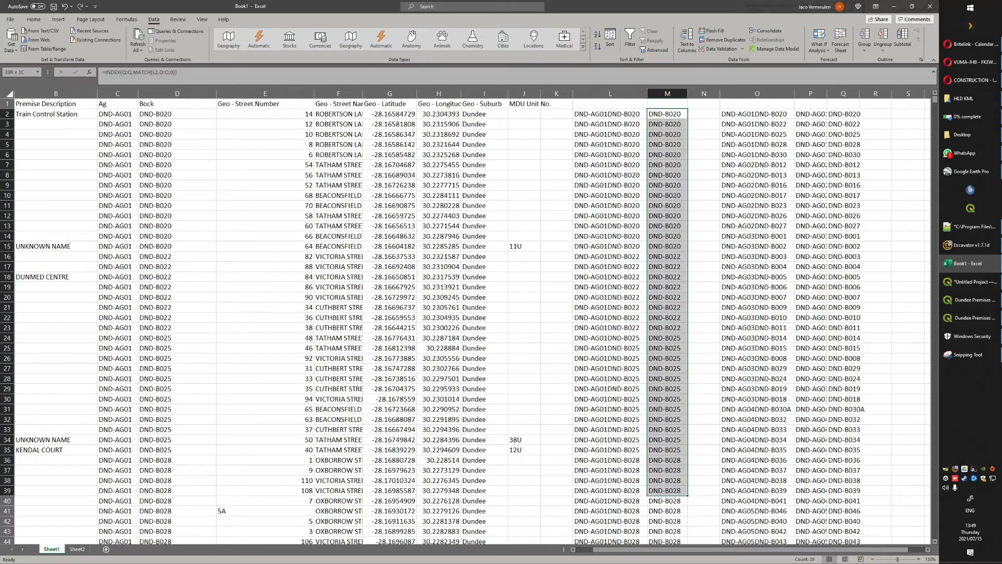
{"action": "left_click", "coordinate": [177, 113]}
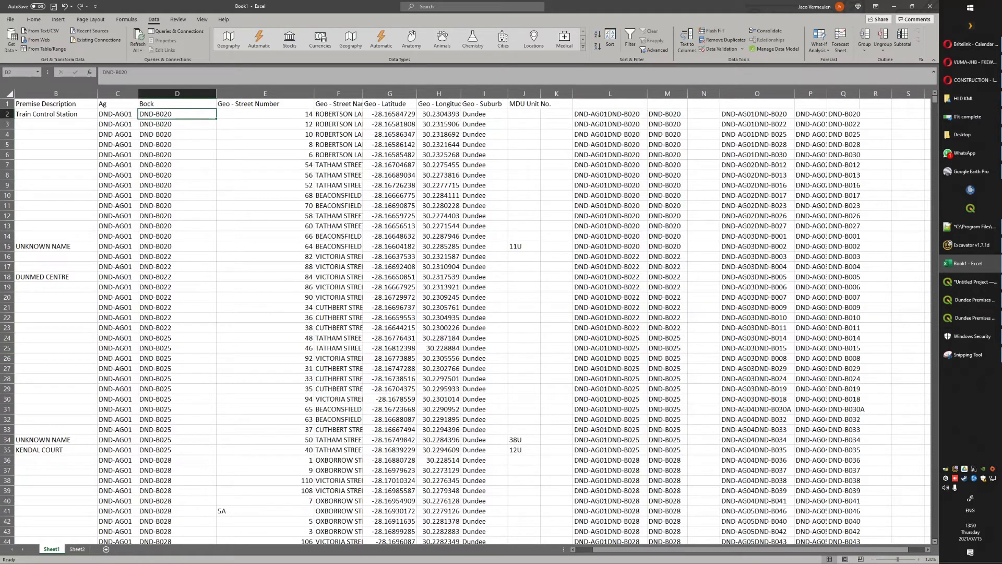
{"action": "left_click", "coordinate": [140, 103]}
{"action": "double_click", "coordinate": [141, 103]}
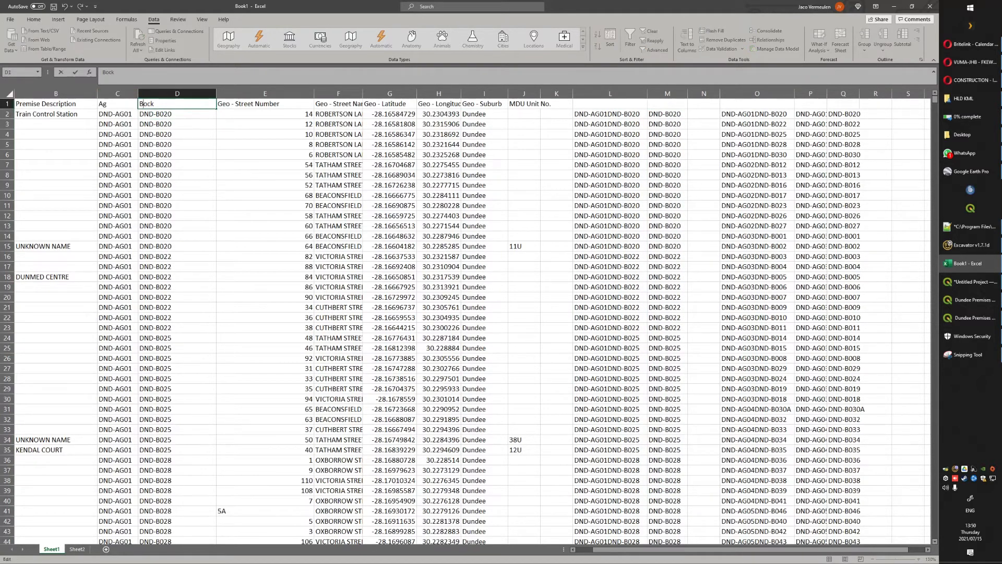
{"action": "type", "text": "l"}
{"action": "left_click", "coordinate": [177, 226]}
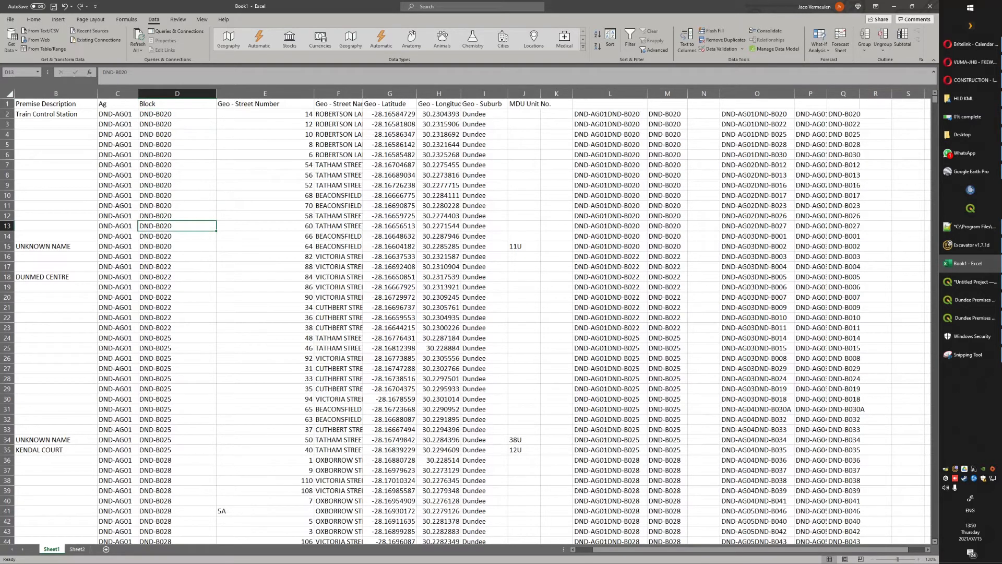
Clear the helper lookup data in columns L through Q of Sheet1 and check the extent of the remaining premise table.
{"action": "left_click_drag", "start_coordinate": [610, 93], "coordinate": [843, 93]}
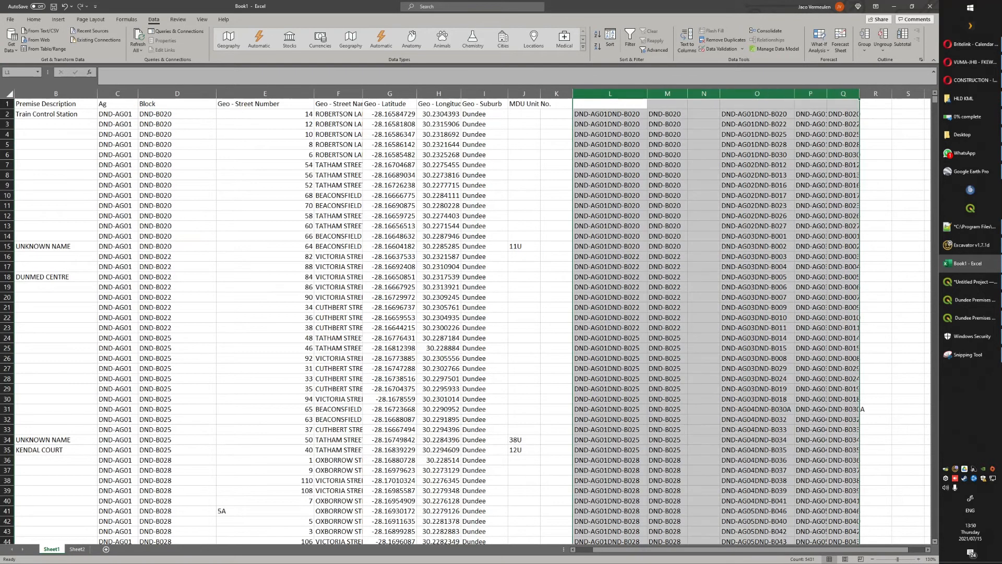
{"action": "key", "text": "Delete"}
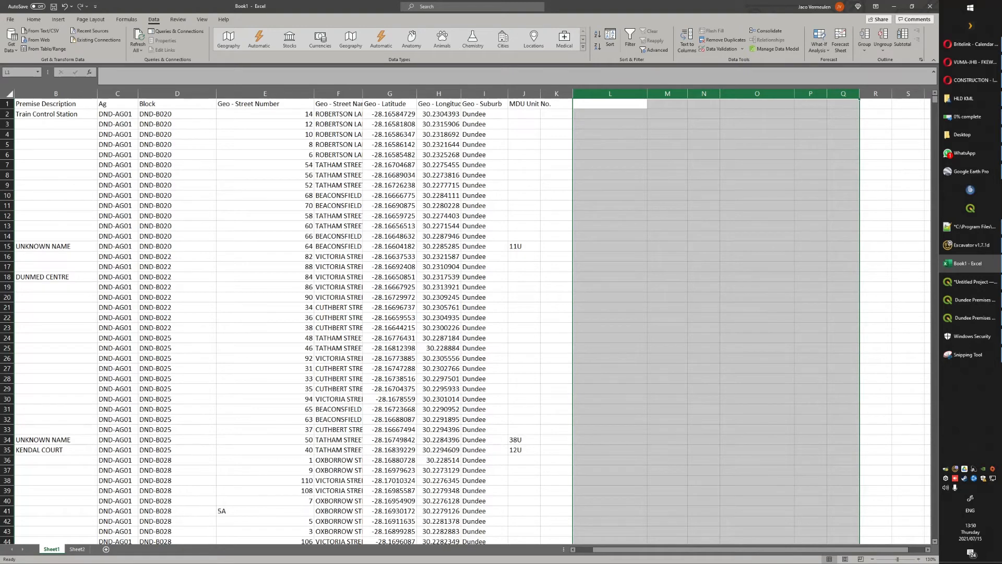
{"action": "left_click", "coordinate": [756, 245]}
{"action": "left_click", "coordinate": [56, 124]}
{"action": "key", "text": "ctrl+a"}
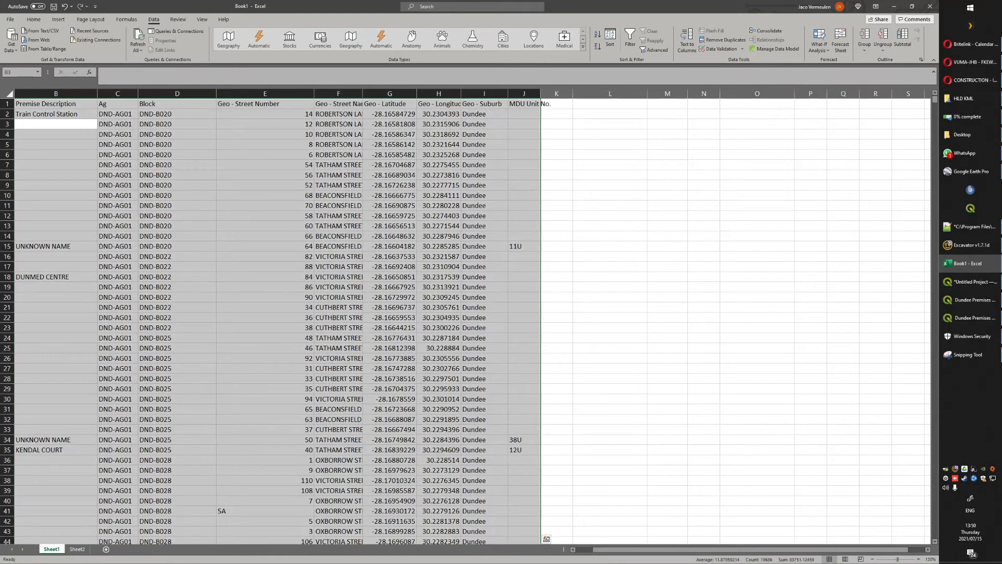
{"action": "left_click", "coordinate": [524, 450]}
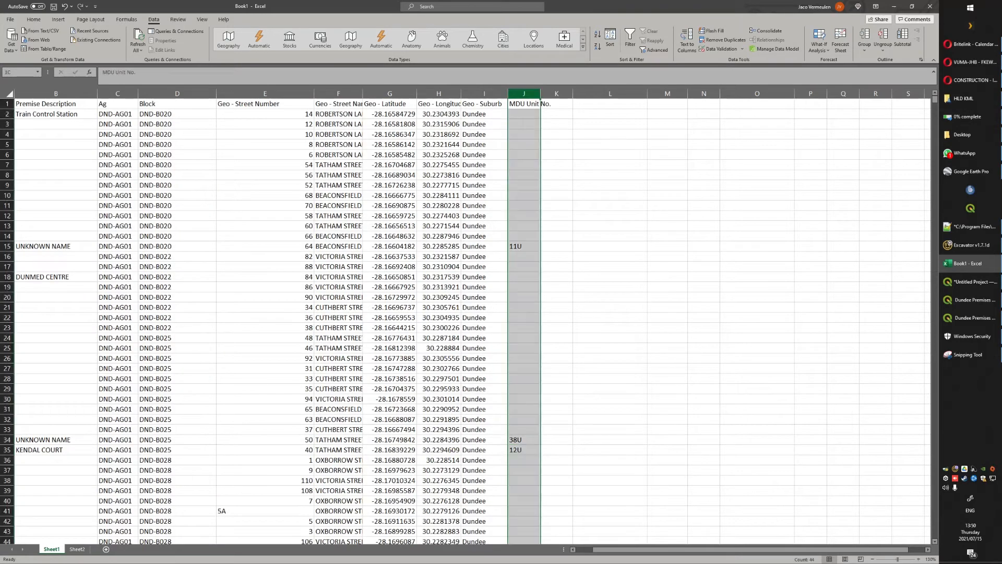
Strip the letter U from all values in the MDU Unit No. column by replacing it with nothing, leaving the header out.
{"action": "left_click", "coordinate": [523, 92]}
{"action": "left_click", "coordinate": [523, 104]}
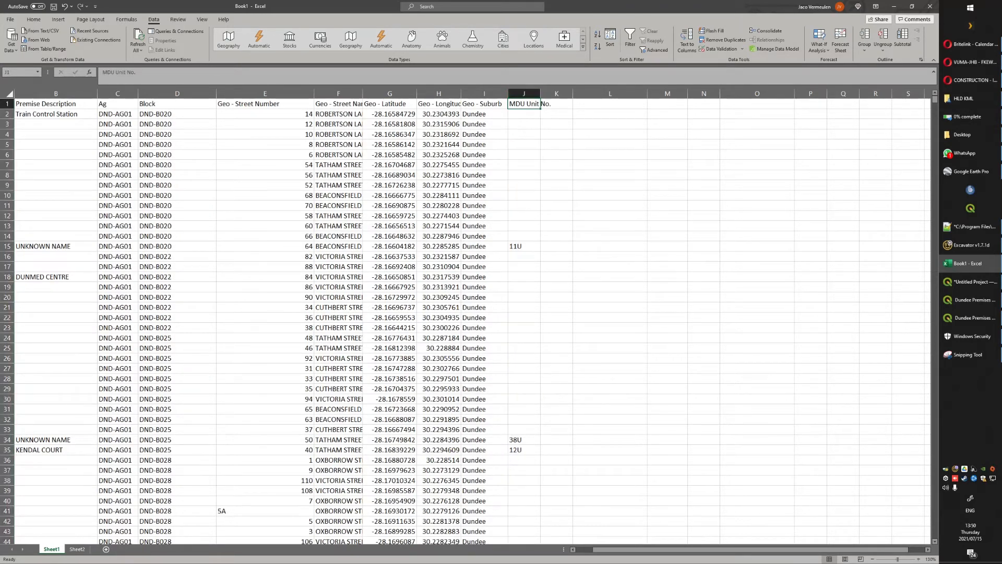
{"action": "left_click", "coordinate": [523, 94]}
{"action": "left_click", "coordinate": [523, 114], "text": "ctrl"}
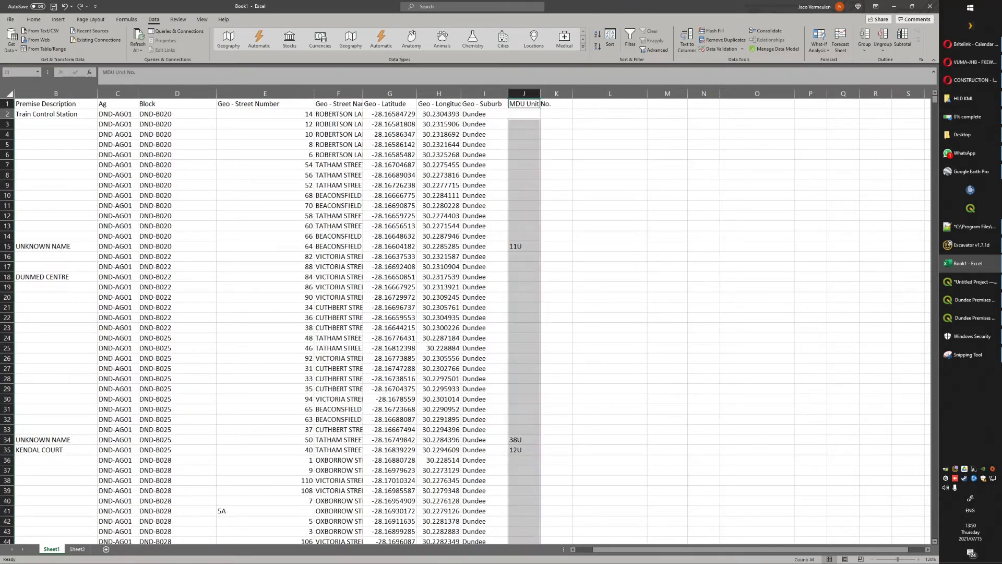
{"action": "left_click", "coordinate": [523, 104], "text": "ctrl"}
{"action": "key", "text": "ctrl+f"}
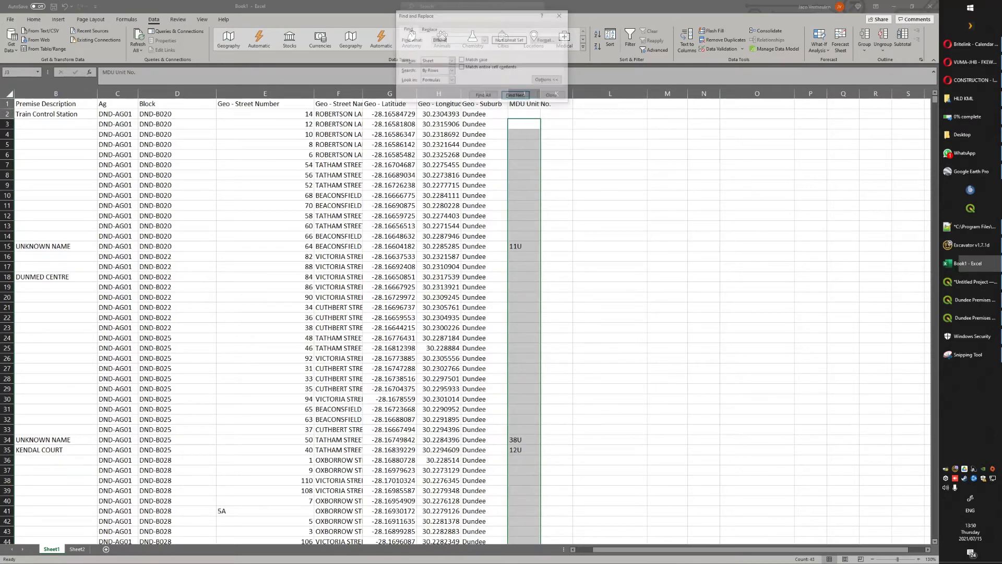
{"action": "left_click", "coordinate": [428, 28]}
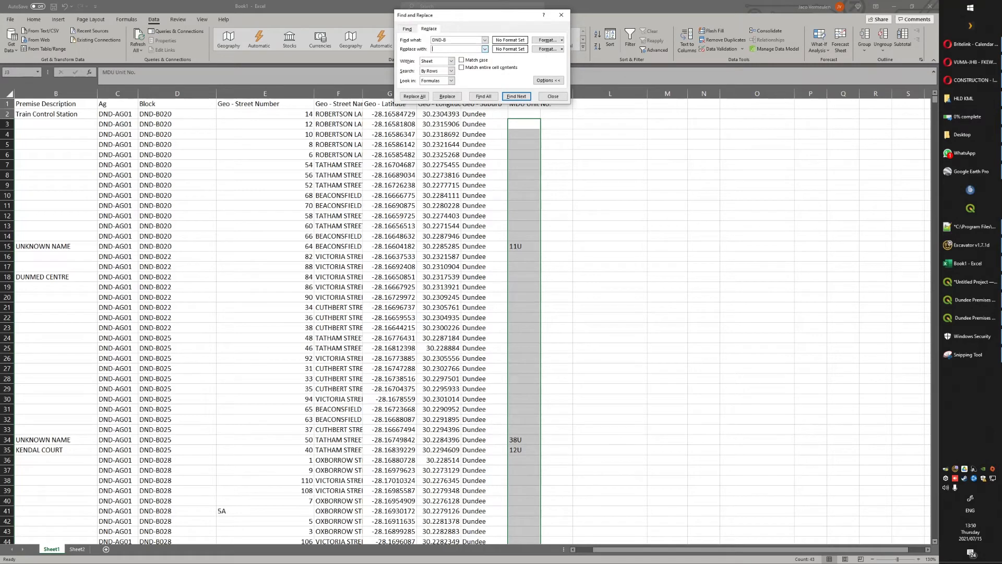
{"action": "key", "text": "shift+Tab"}
{"action": "type", "text": "U"}
{"action": "key", "text": "alt+a"}
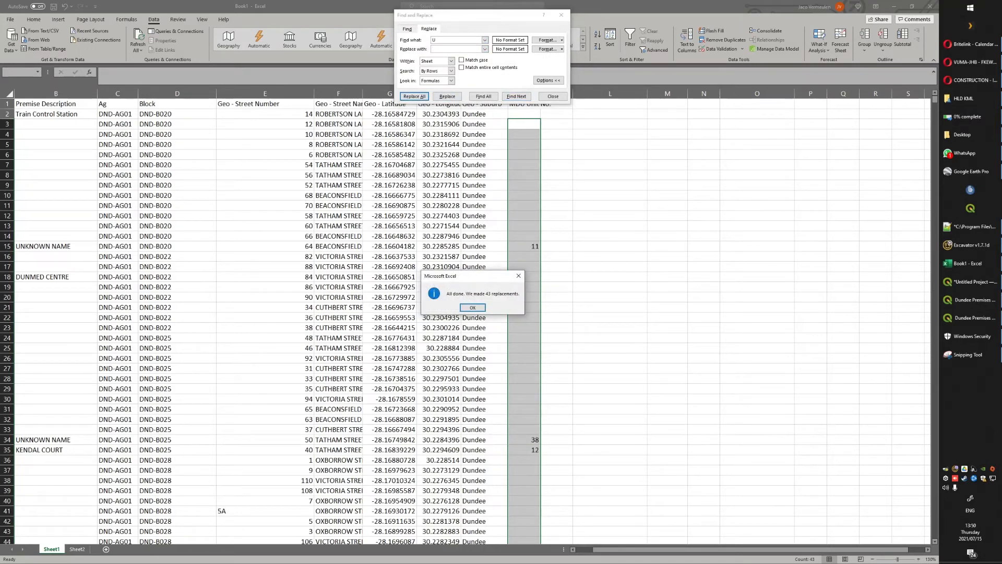
{"action": "key", "text": "Return"}
{"action": "key", "text": "Escape"}
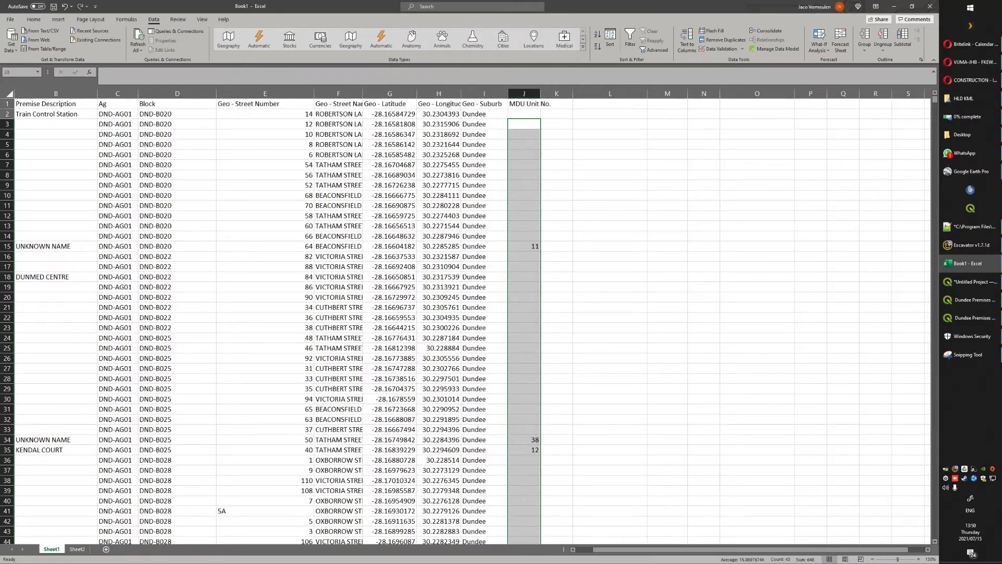
Copy the whole premise table on Sheet1, headers included, and switch to the Quickbase import page in the browser.
{"action": "left_click", "coordinate": [56, 114]}
{"action": "key", "text": "ctrl+a"}
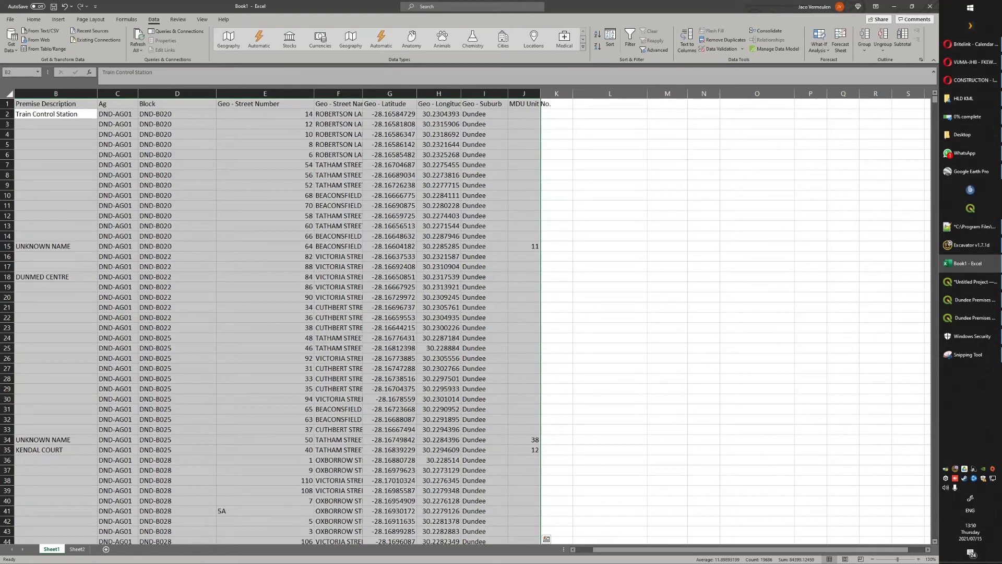
{"action": "right_click", "coordinate": [383, 193]}
{"action": "left_click", "coordinate": [404, 213]}
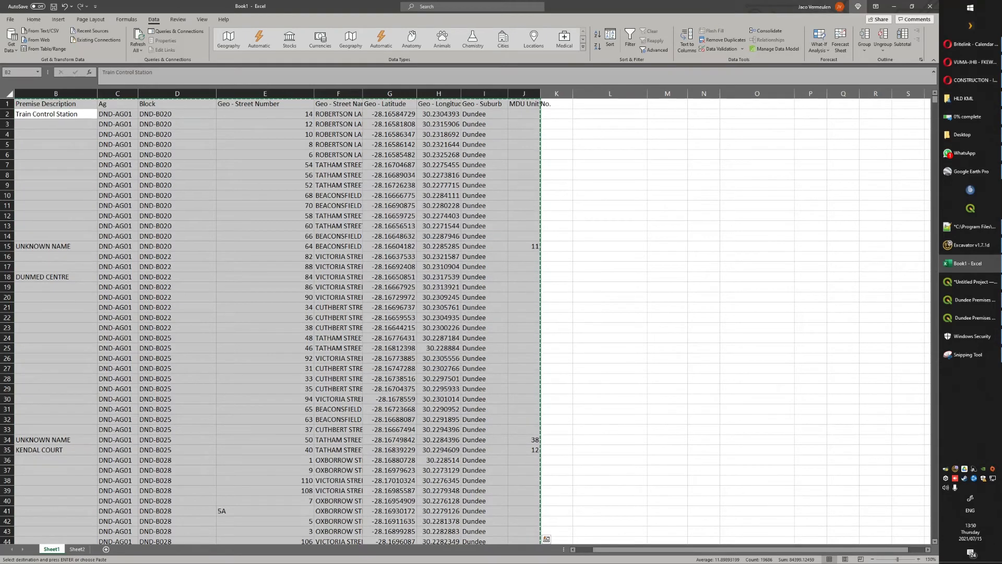
{"action": "left_click", "coordinate": [894, 6]}
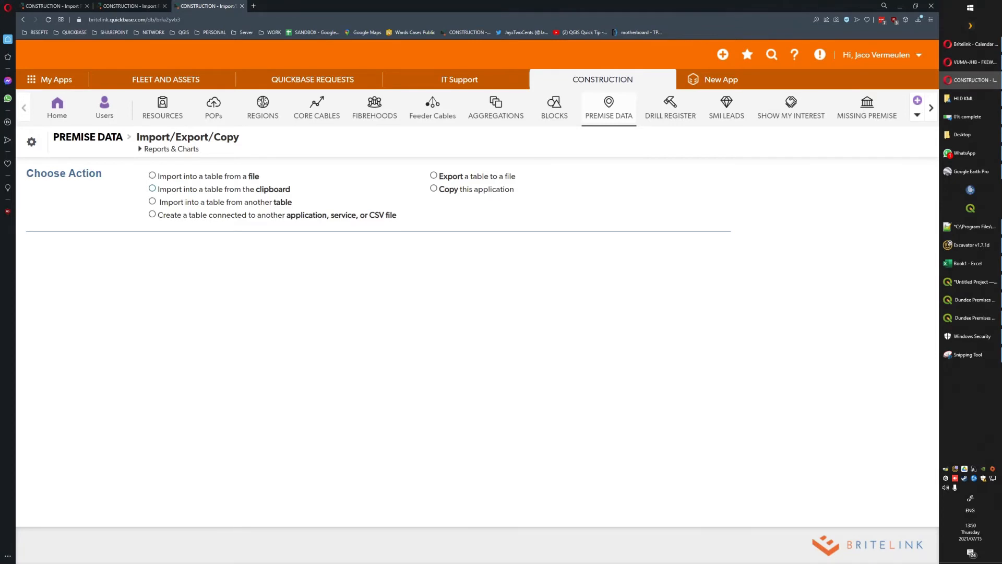
Choose to import into Premise Data from the clipboard, paste the premise list and submit it to the mapping preview.
{"action": "left_click", "coordinate": [153, 189]}
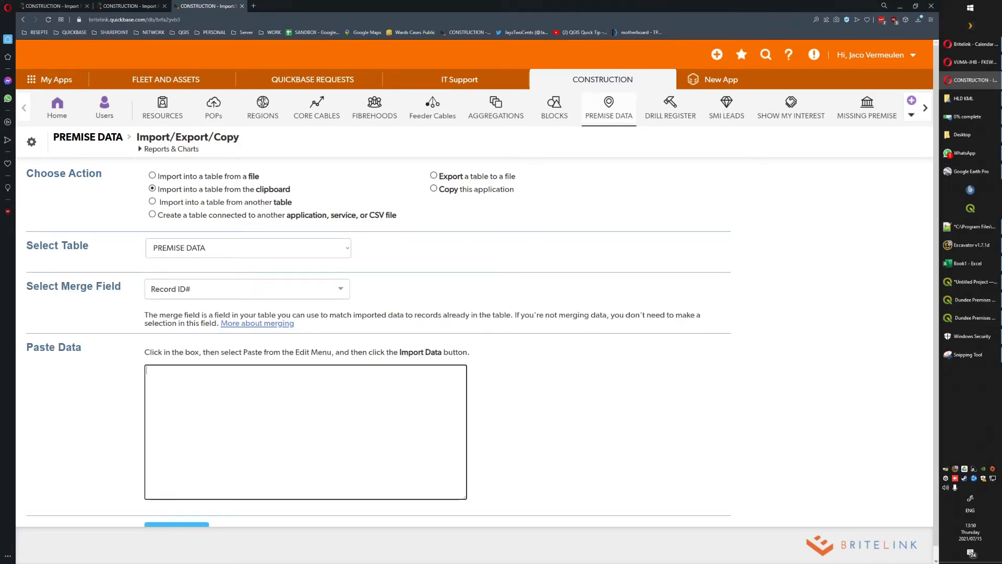
{"action": "key", "text": "ctrl+v"}
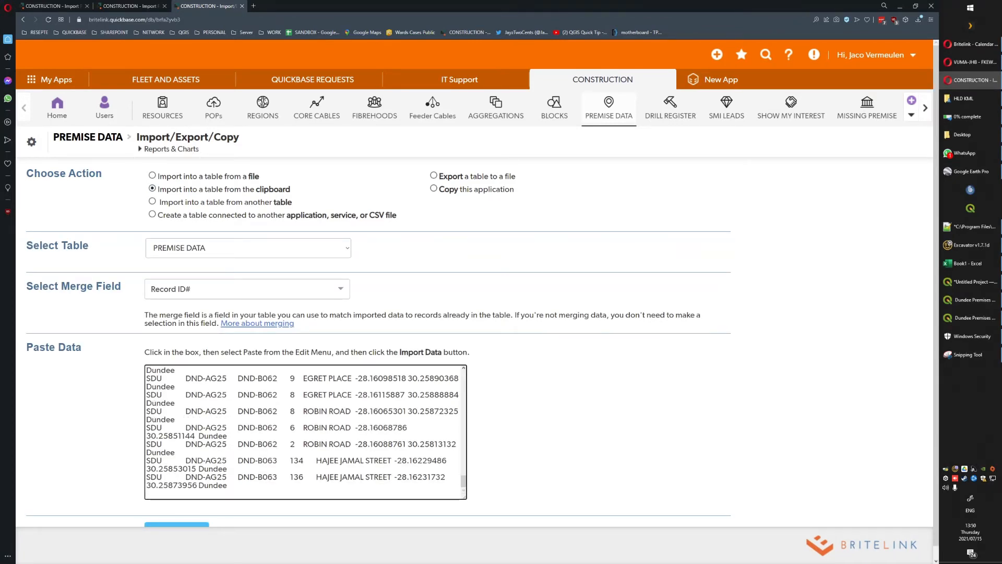
{"action": "left_click", "coordinate": [176, 524]}
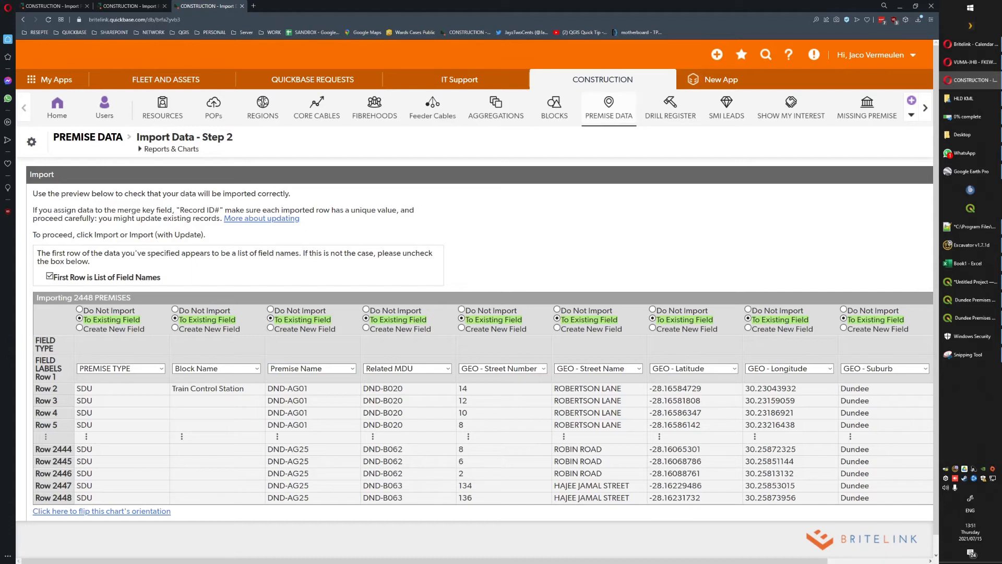
Exclude the DND-AG aggregation column from the import and map the premise description column to Premise Name.
{"action": "left_click", "coordinate": [270, 309]}
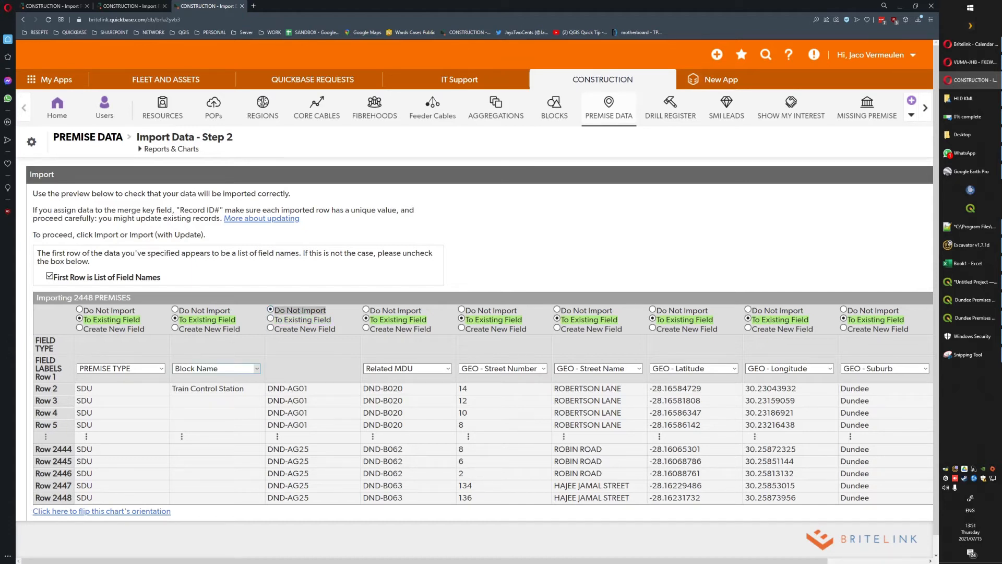
{"action": "left_click", "coordinate": [256, 369]}
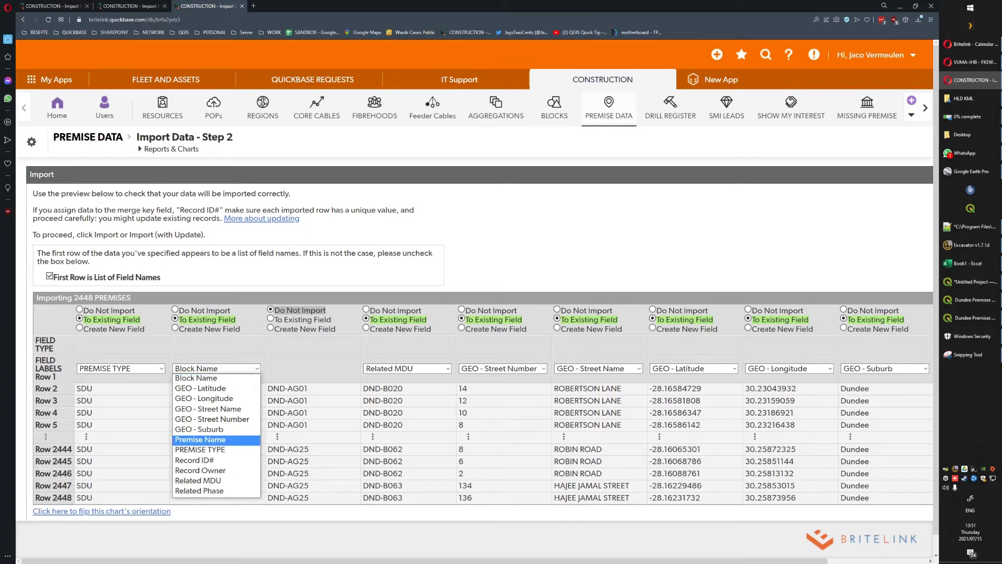
{"action": "left_click", "coordinate": [200, 438]}
{"action": "left_click", "coordinate": [161, 368]}
{"action": "left_click", "coordinate": [161, 368]}
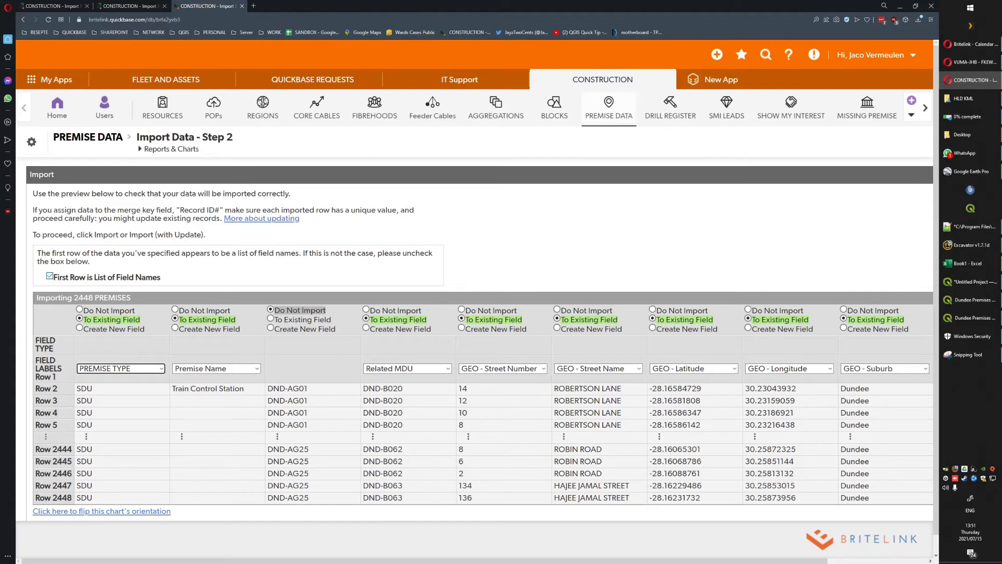
Check the source headers, map the Block column to Block Name, keep the first row as field names and run the import.
{"action": "left_click", "coordinate": [49, 276]}
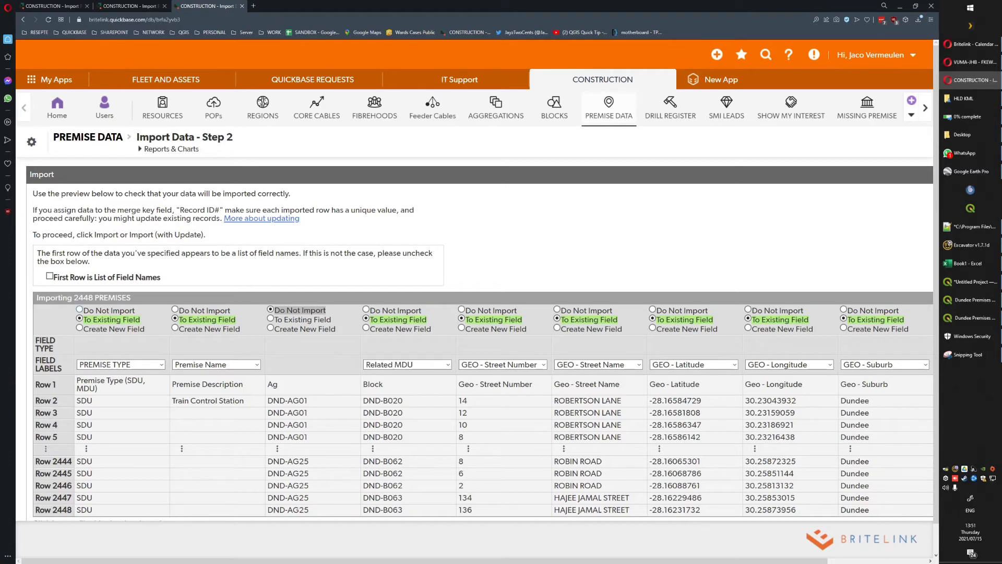
{"action": "left_click", "coordinate": [448, 364]}
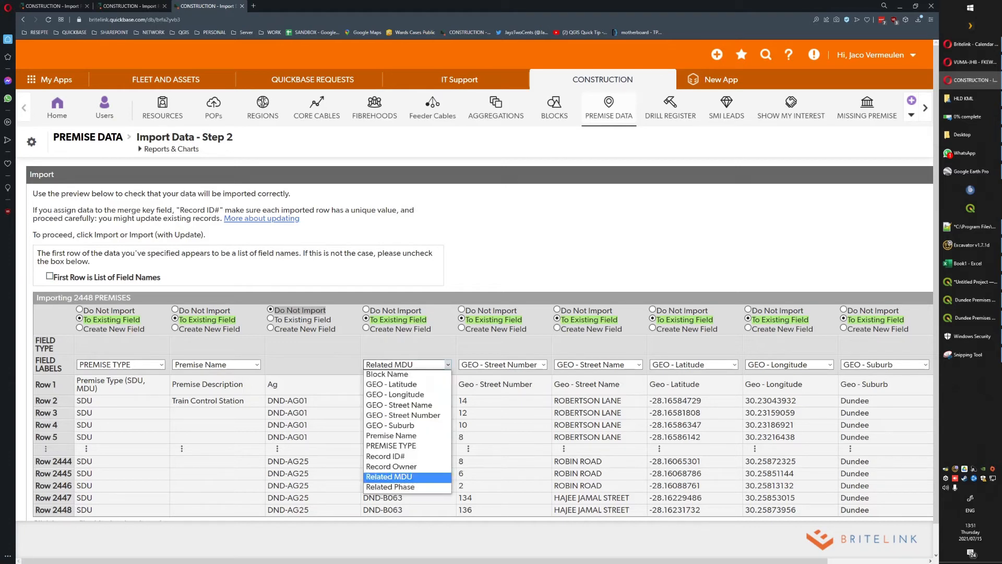
{"action": "left_click", "coordinate": [387, 374]}
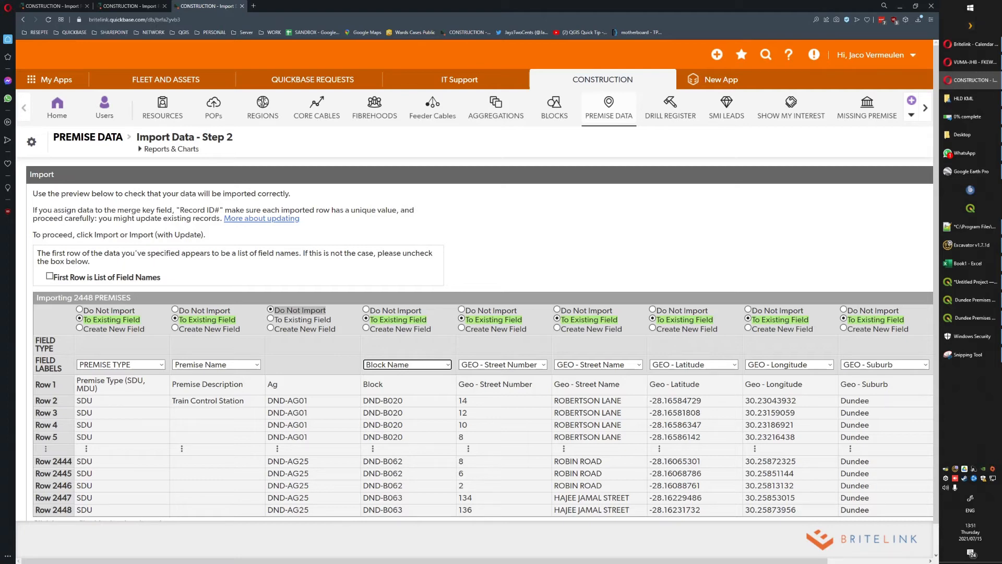
{"action": "left_click", "coordinate": [50, 276]}
{"action": "scroll", "coordinate": [479, 292], "scroll_direction": "down", "scroll_amount": 1}
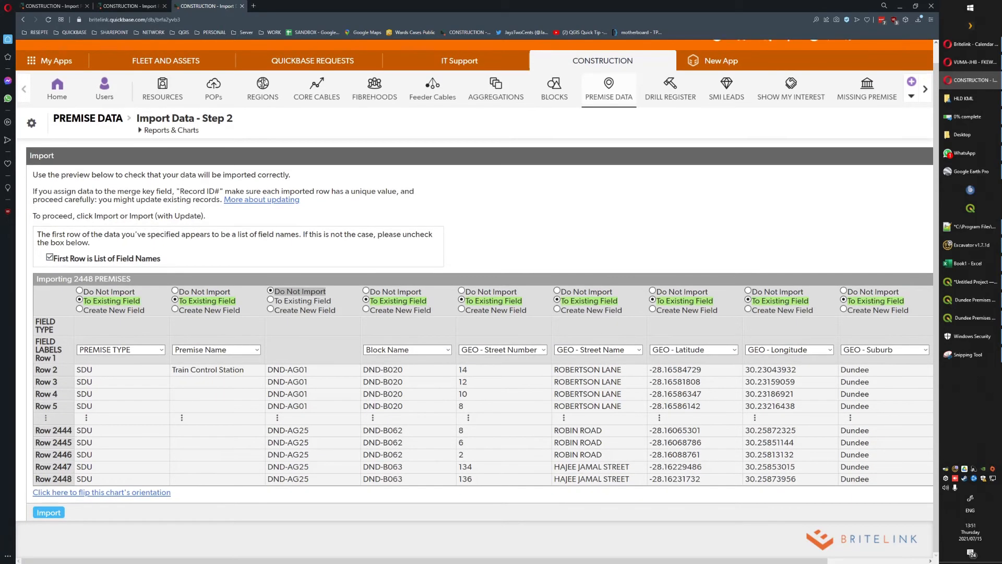
{"action": "left_click", "coordinate": [48, 512]}
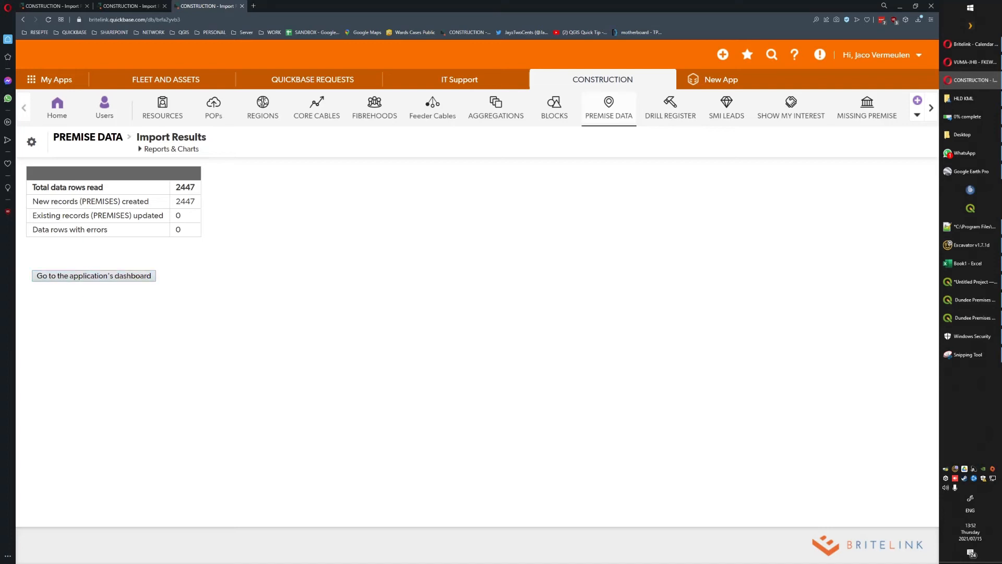
Review the created, updated and error rows in the Premise Data import results, and leave for the table's home page.
{"action": "left_click_drag", "start_coordinate": [33, 215], "coordinate": [106, 215]}
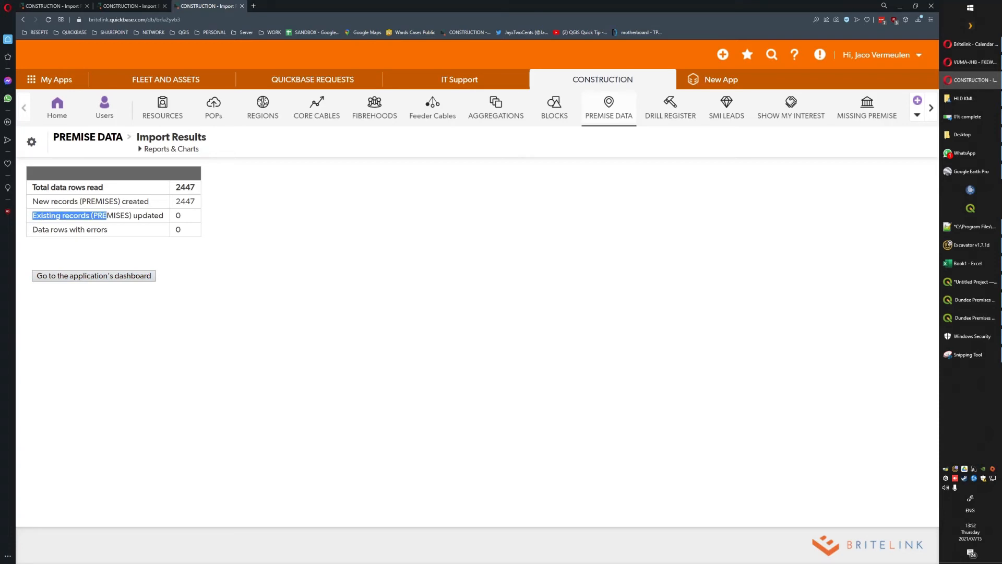
{"action": "left_click_drag", "start_coordinate": [107, 215], "coordinate": [163, 215]}
{"action": "left_click", "coordinate": [98, 201]}
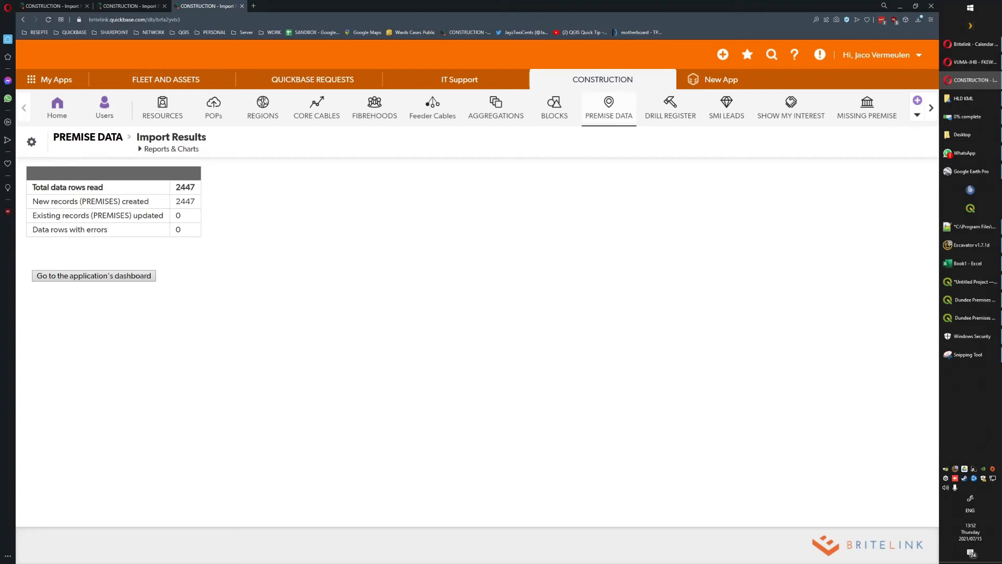
{"action": "left_click", "coordinate": [94, 275]}
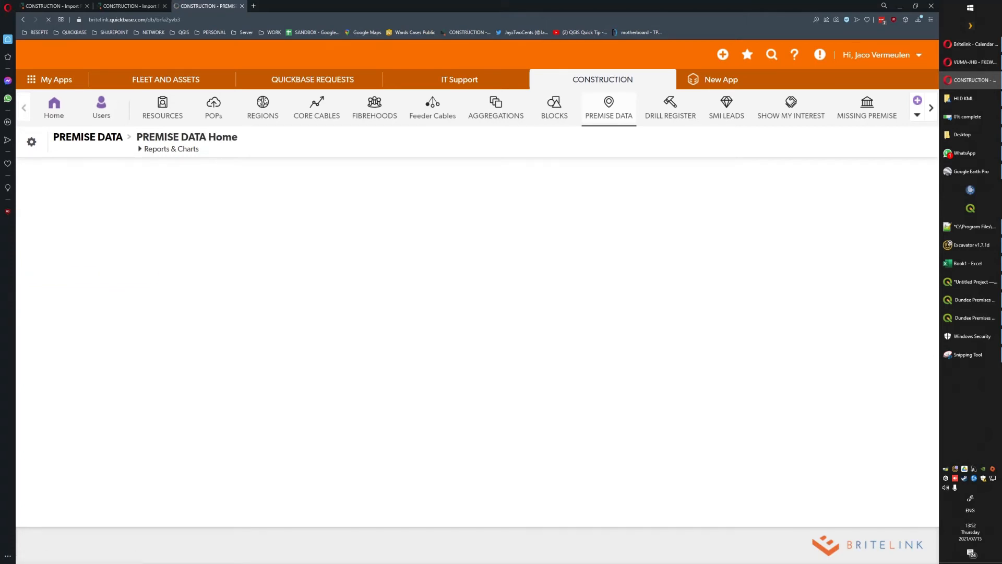
Open the Blocks and Aggregations home pages in their own browser tabs and the Fibrehoods table in a new tab.
{"action": "left_click", "coordinate": [129, 7]}
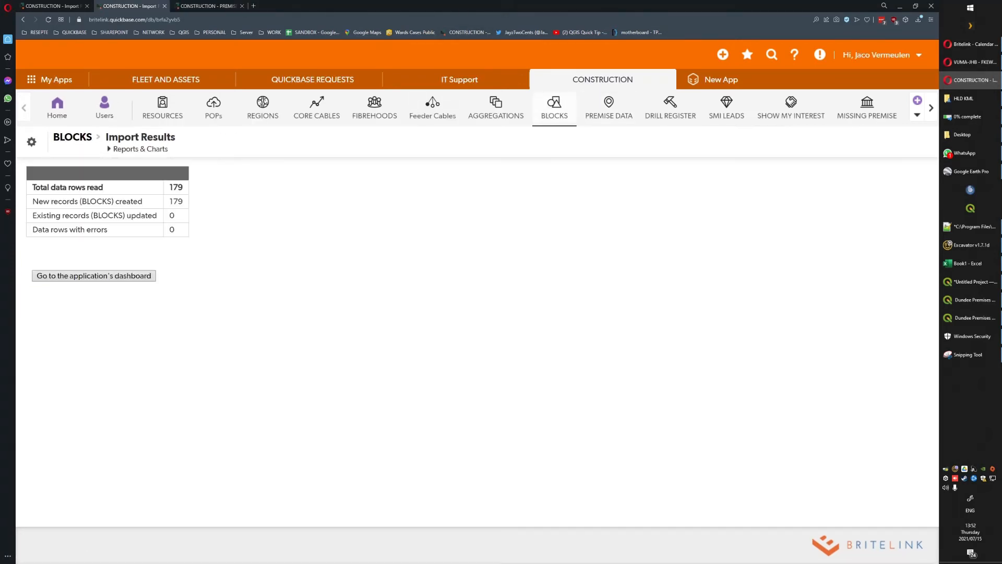
{"action": "left_click", "coordinate": [554, 108]}
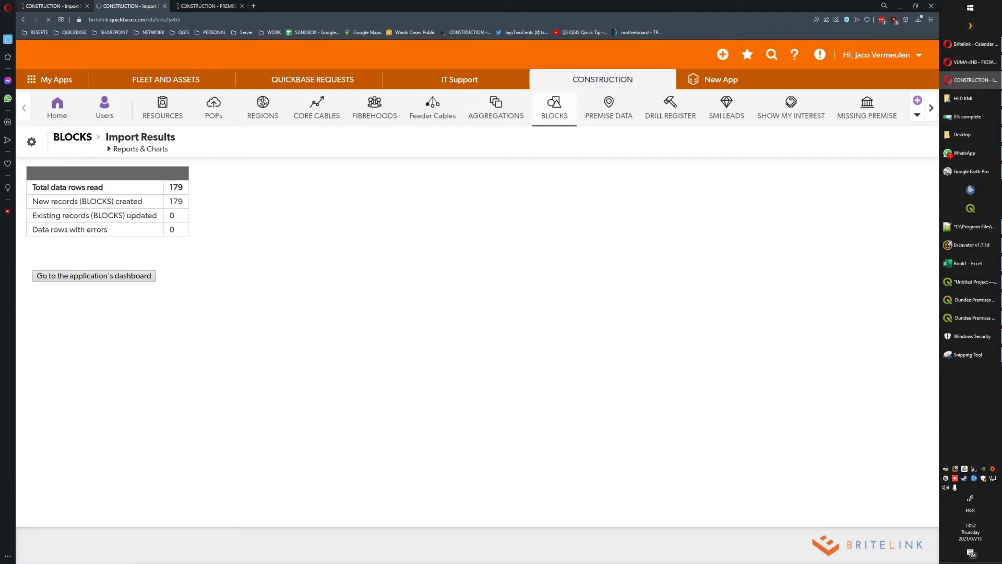
{"action": "left_click", "coordinate": [52, 5]}
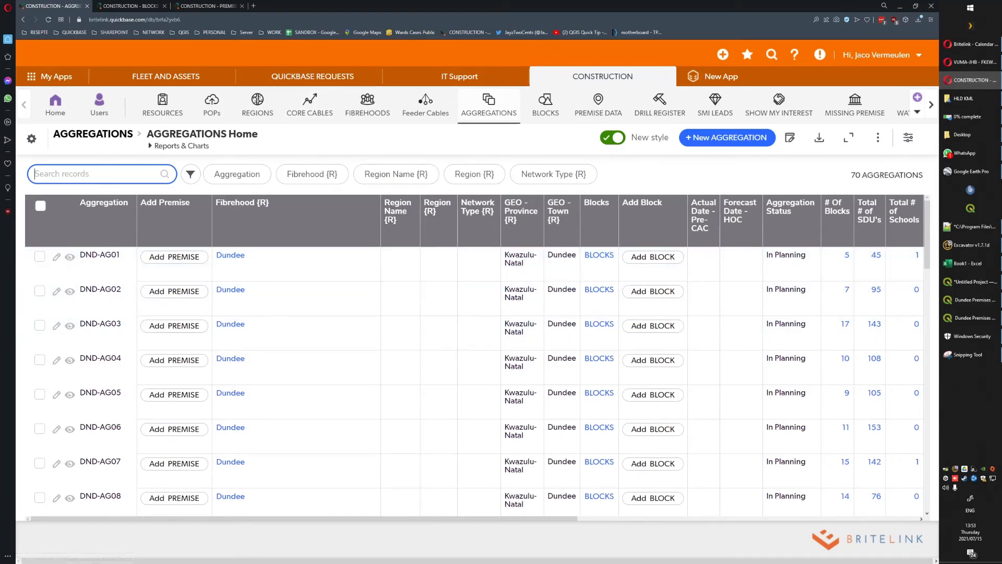
{"action": "middle_click", "coordinate": [367, 104]}
{"action": "key", "text": "ctrl+Tab"}
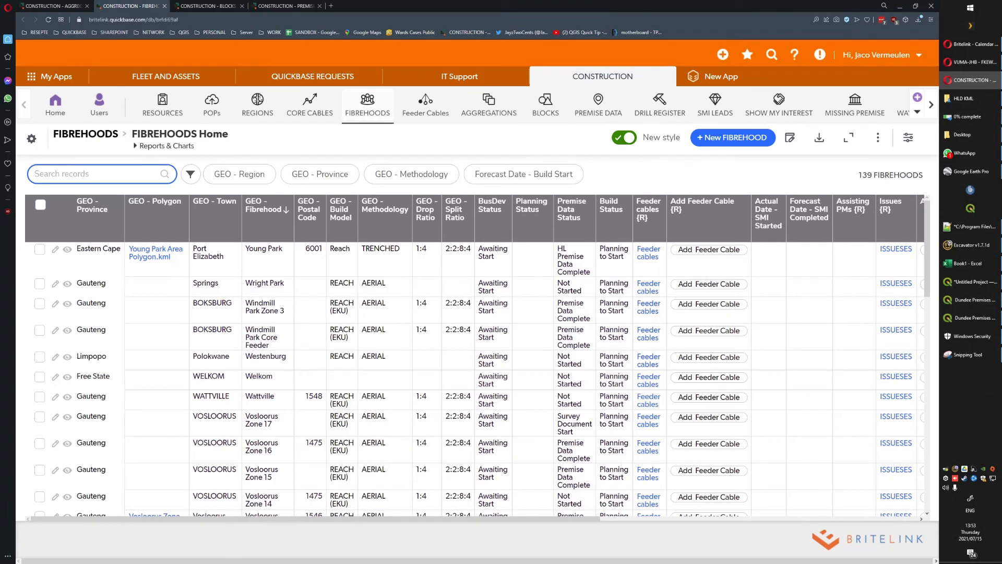
Search the Fibrehoods for Dundee, open its record for editing and check the possible backhaul provider options.
{"action": "type", "text": "Dundee"}
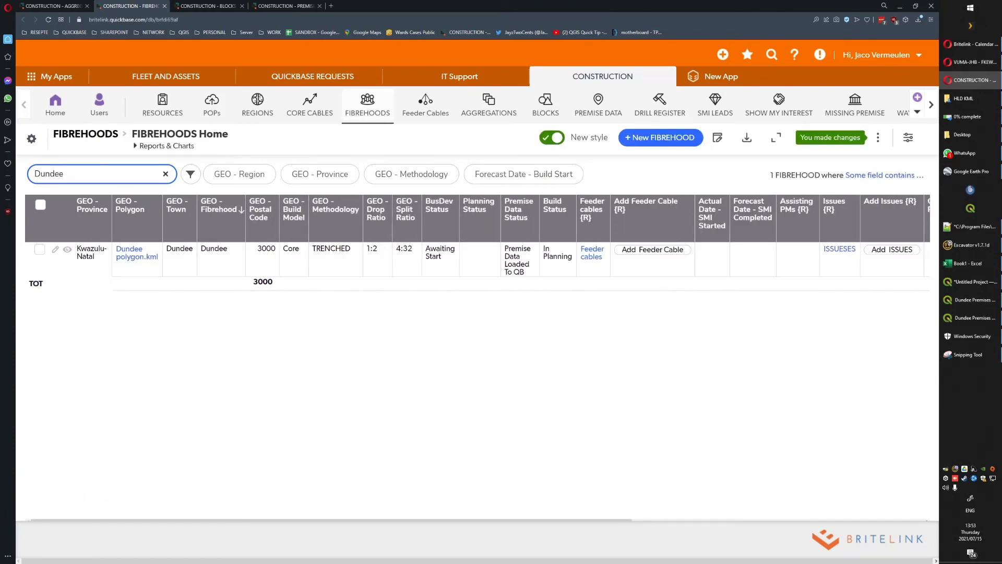
{"action": "left_click", "coordinate": [55, 249]}
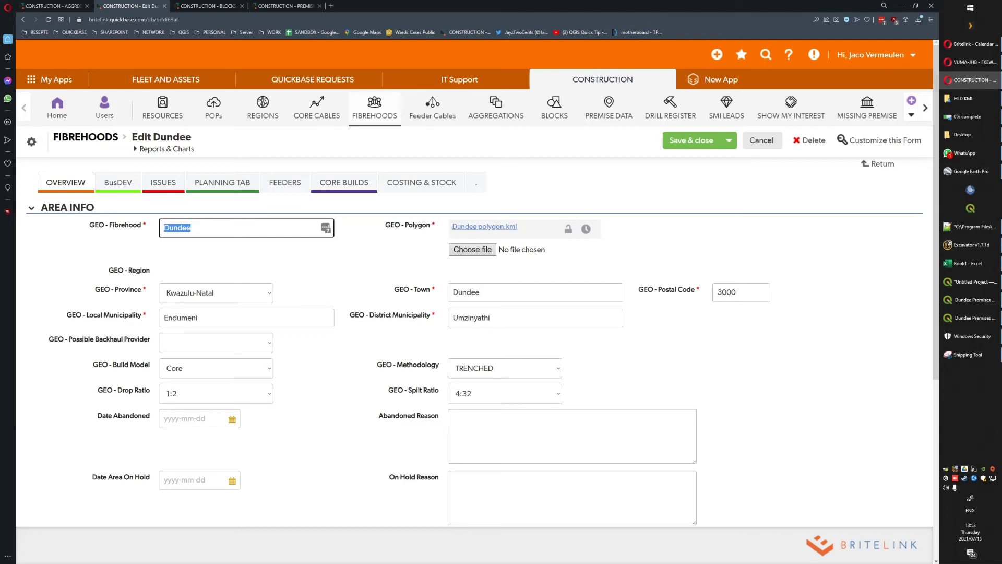
{"action": "scroll", "coordinate": [270, 302], "scroll_direction": "down", "scroll_amount": 1}
{"action": "left_click", "coordinate": [269, 303]}
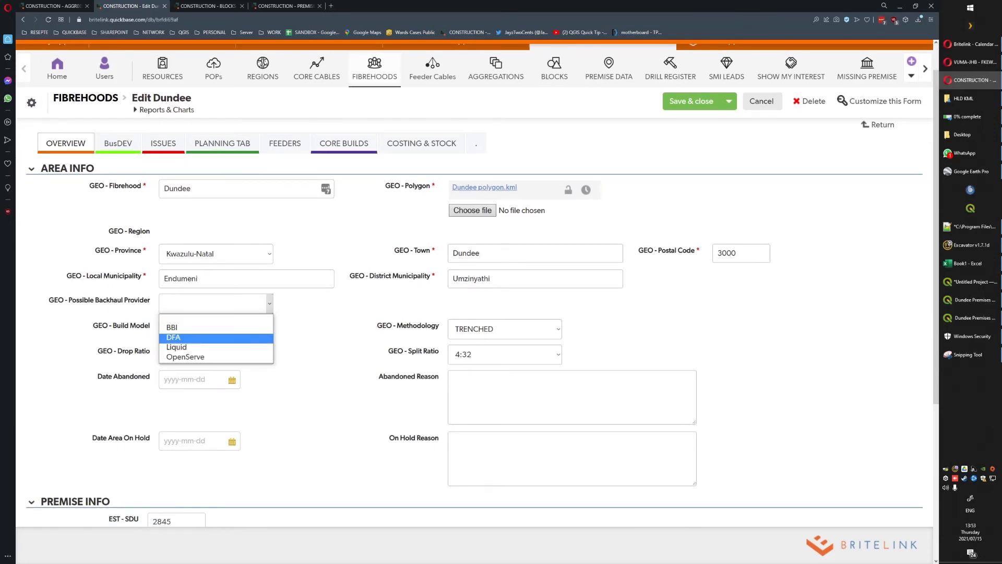
{"action": "key", "text": "Escape"}
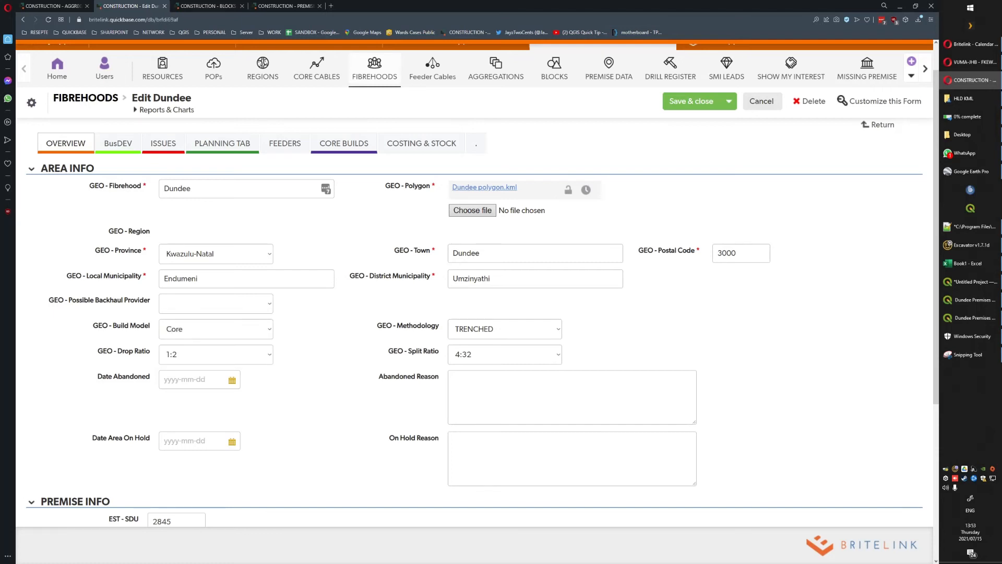
Review the area info and premise info sections of the Dundee fibrehood record.
{"action": "scroll", "coordinate": [469, 313], "scroll_direction": "down", "scroll_amount": 5}
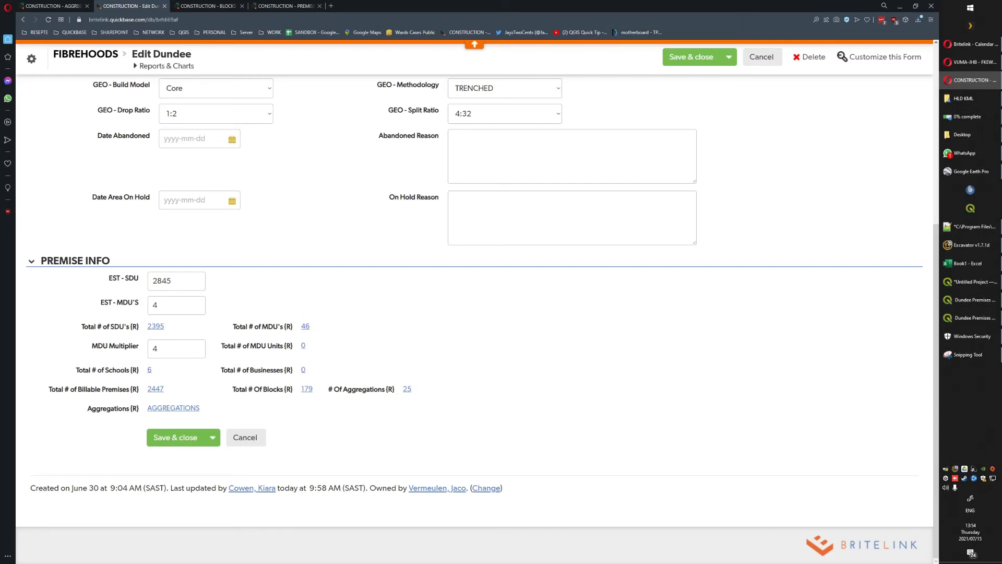
{"action": "scroll", "coordinate": [469, 292], "scroll_direction": "up", "scroll_amount": 4}
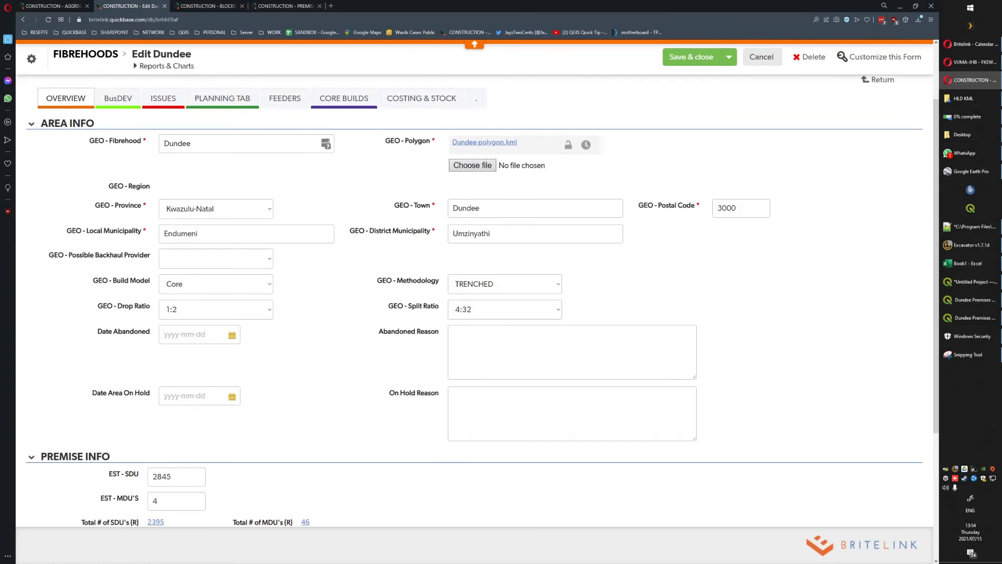
{"action": "scroll", "coordinate": [470, 292], "scroll_direction": "down", "scroll_amount": 2}
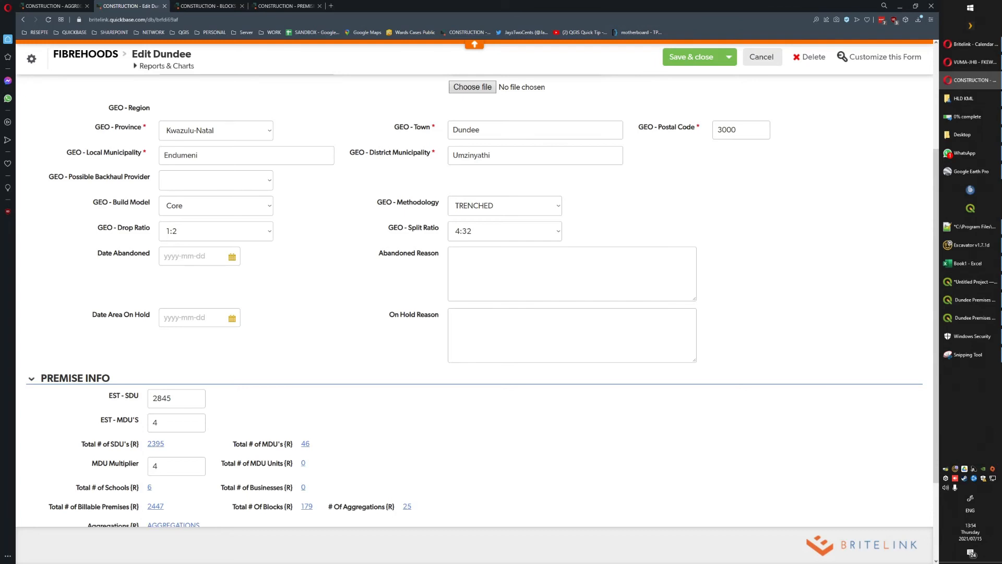
{"action": "scroll", "coordinate": [474, 300], "scroll_direction": "up", "scroll_amount": 3}
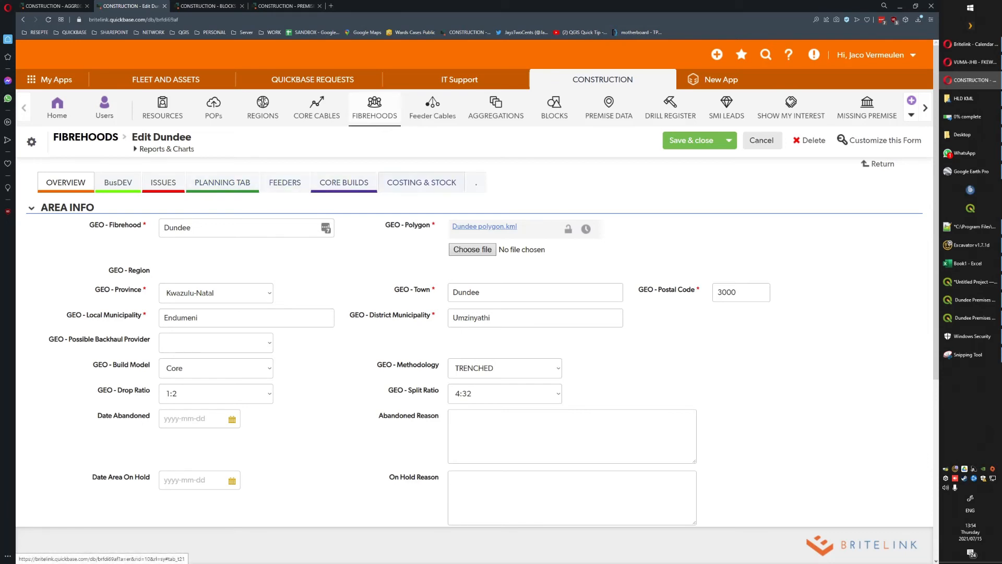
Check the available choices for Related Core Cable and Core Cable ID in the Dundee record's feeders section.
{"action": "left_click", "coordinate": [285, 182]}
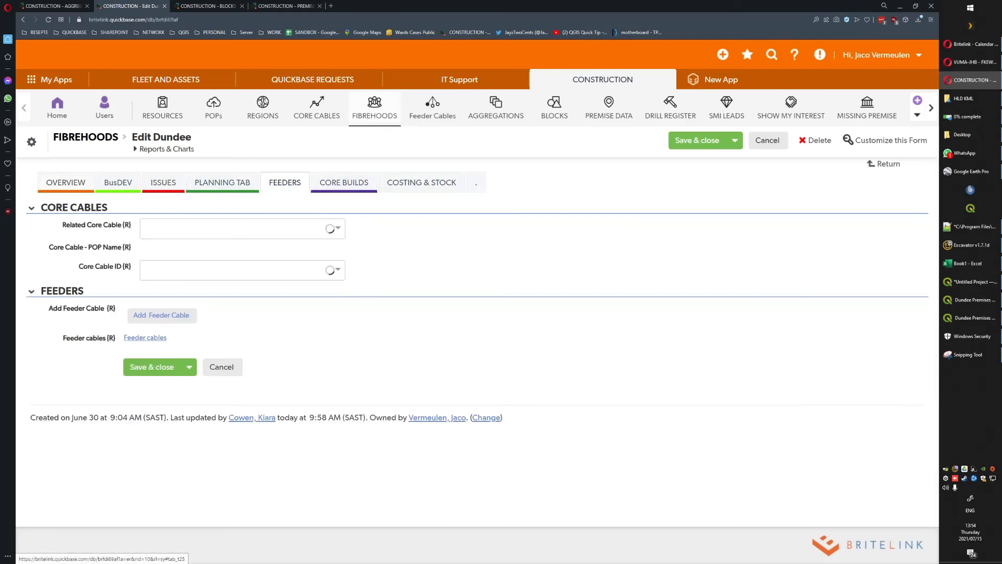
{"action": "left_click", "coordinate": [250, 229]}
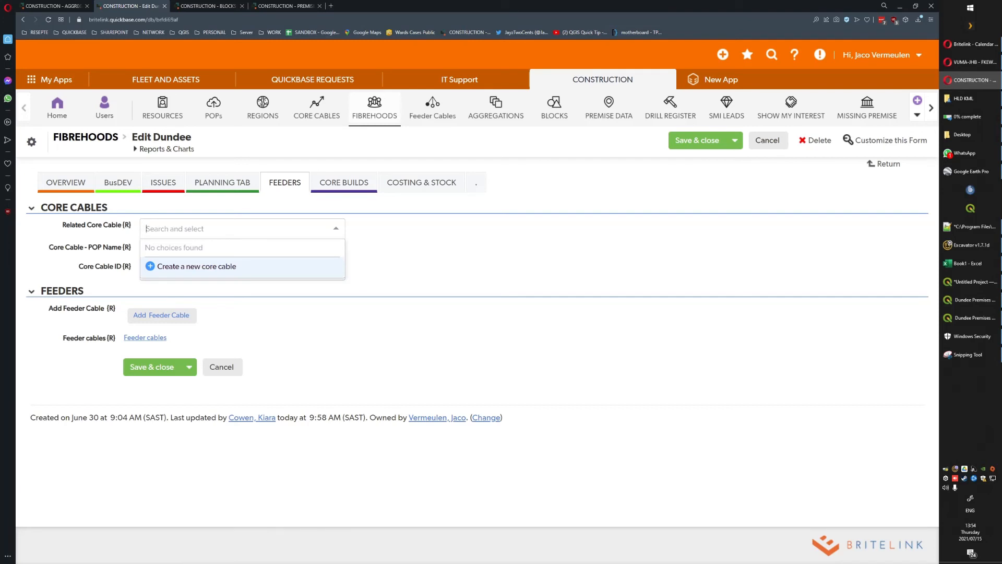
{"action": "key", "text": "Escape"}
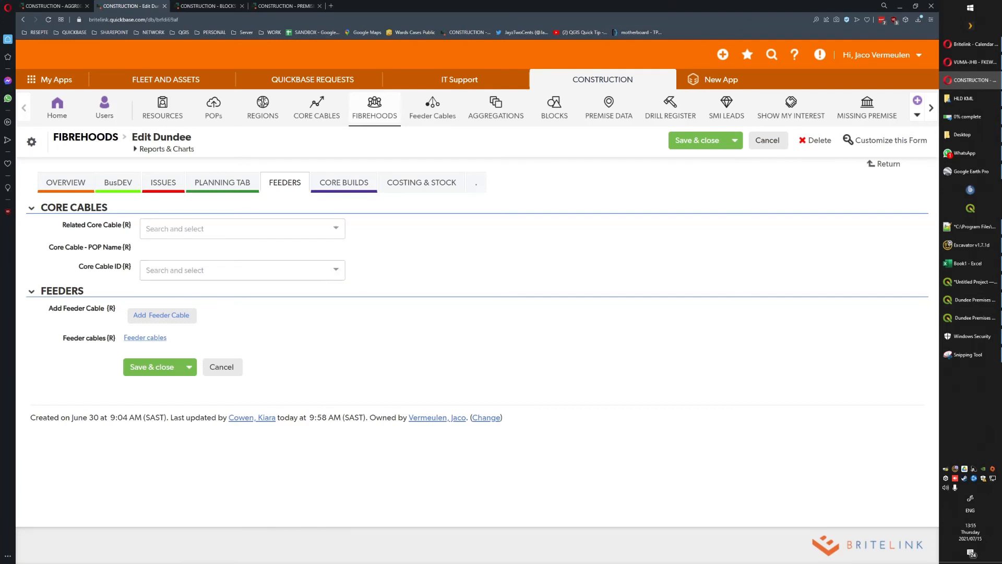
{"action": "left_click", "coordinate": [242, 270]}
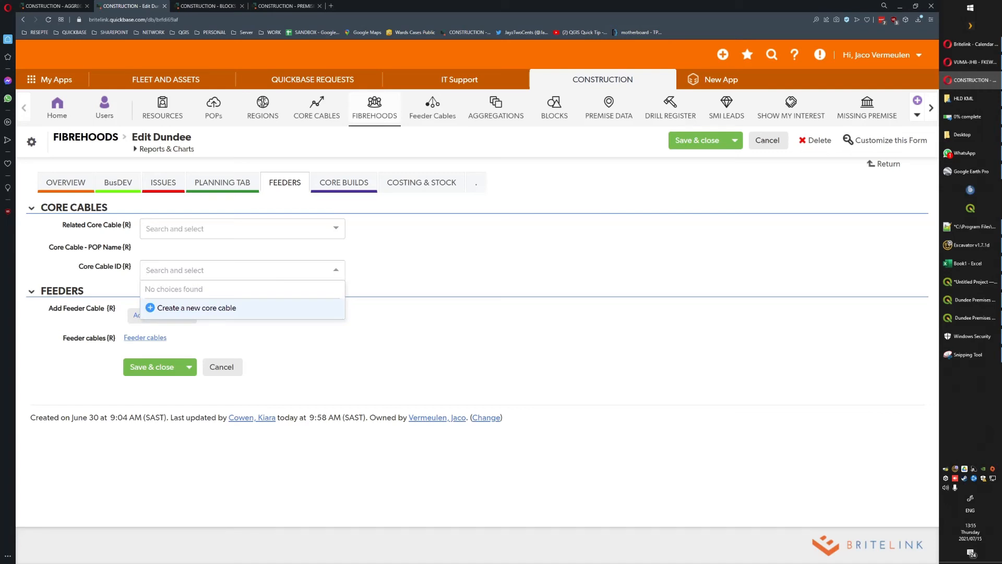
{"action": "key", "text": "Escape"}
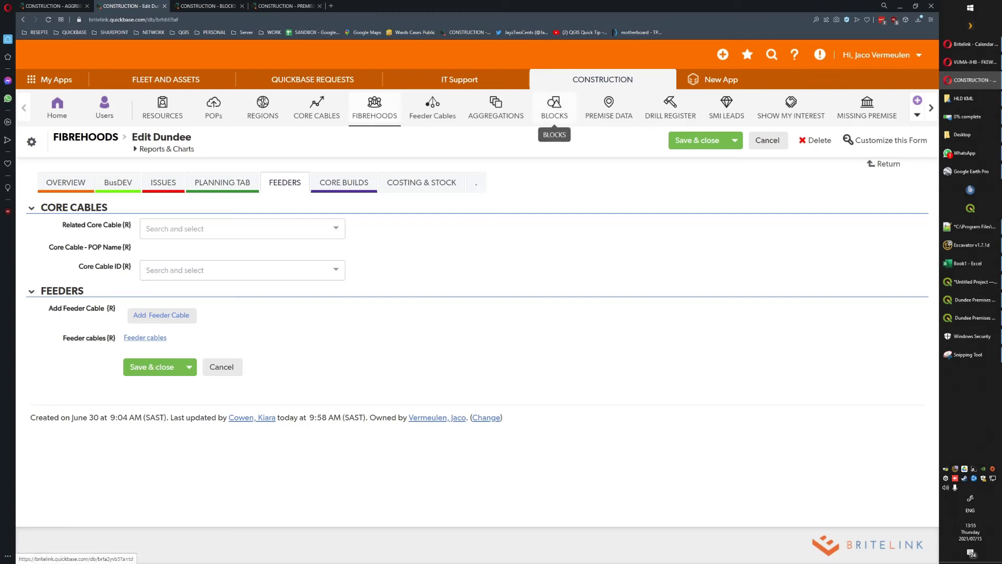
Open the Blocks table and look through the imported Dundee blocks and their aggregations.
{"action": "left_click", "coordinate": [554, 107]}
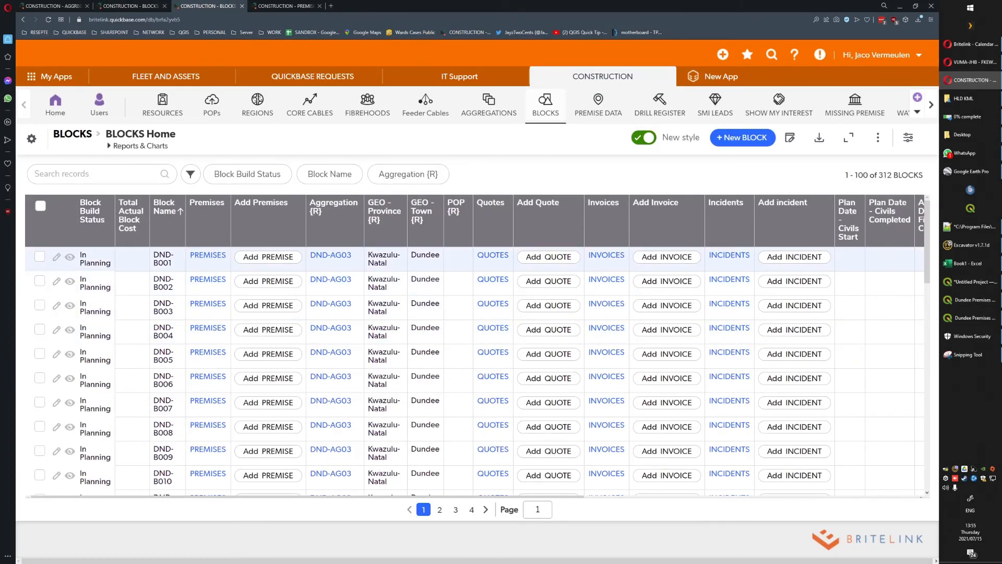
{"action": "scroll", "coordinate": [268, 308], "scroll_direction": "down", "scroll_amount": 15}
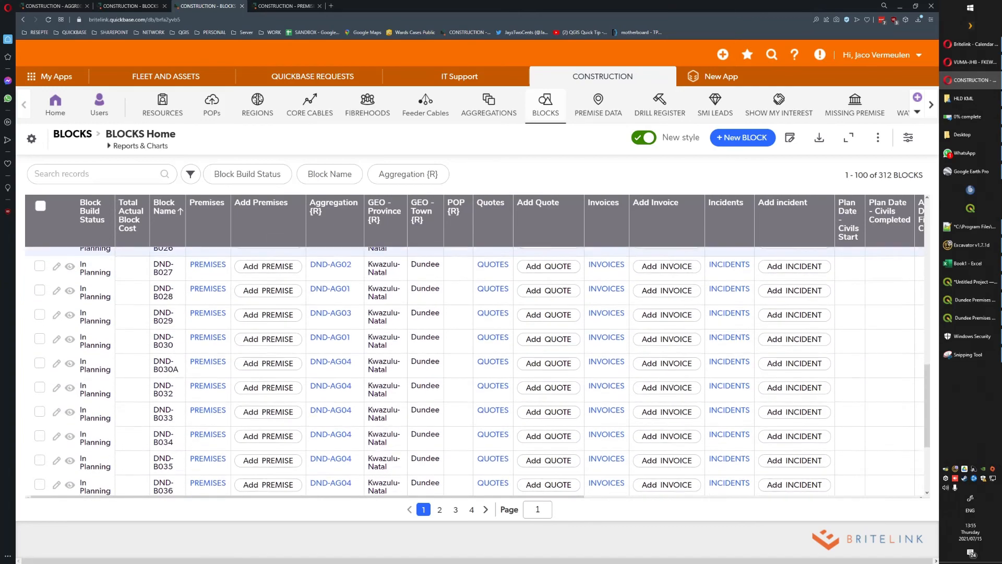
{"action": "scroll", "coordinate": [267, 307], "scroll_direction": "down", "scroll_amount": 20}
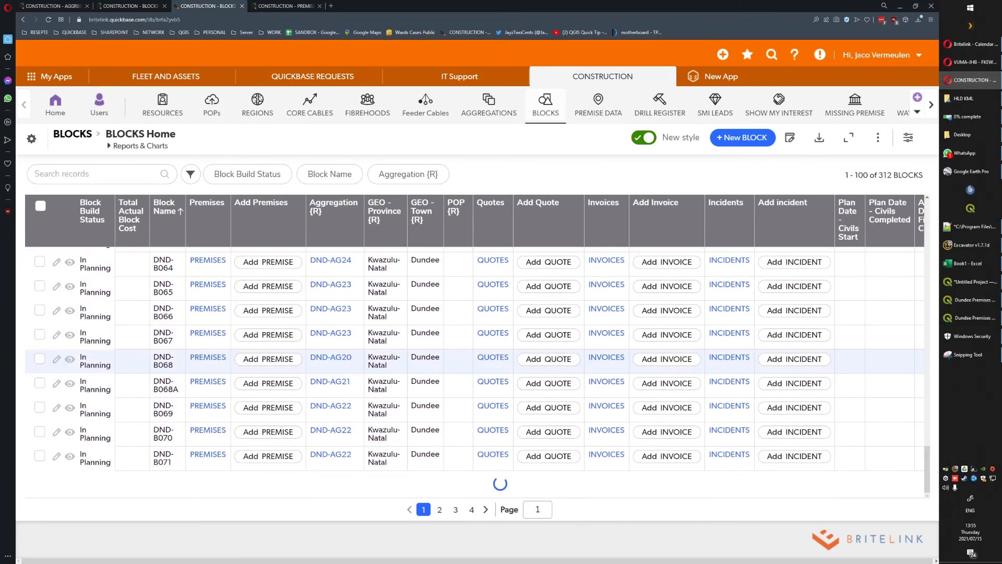
{"action": "scroll", "coordinate": [268, 308], "scroll_direction": "up", "scroll_amount": 20}
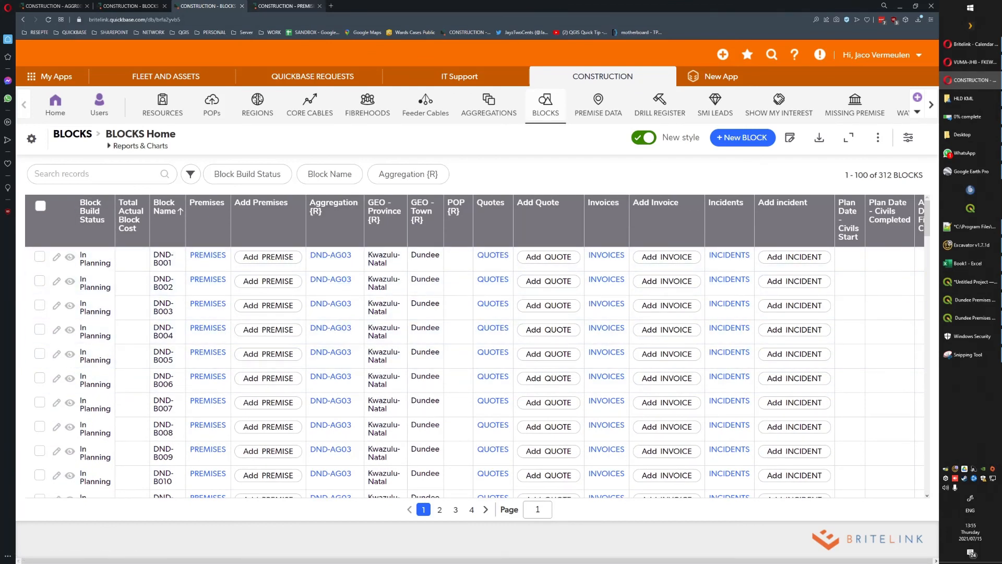
Open block DND-B001 for editing, review its premise data, and view the blank Add Premise form before closing it.
{"action": "left_click", "coordinate": [286, 6]}
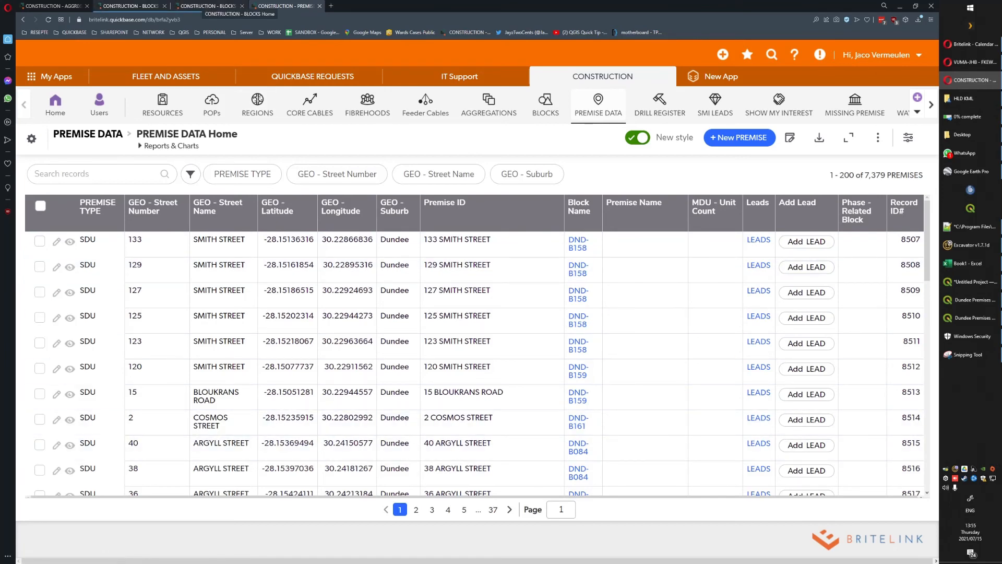
{"action": "left_click", "coordinate": [208, 5]}
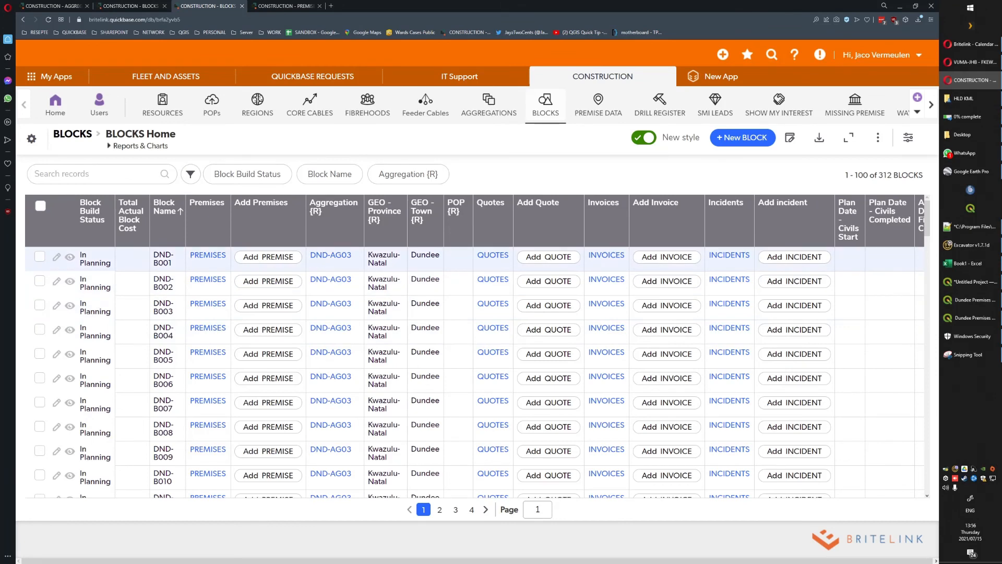
{"action": "left_click", "coordinate": [56, 257]}
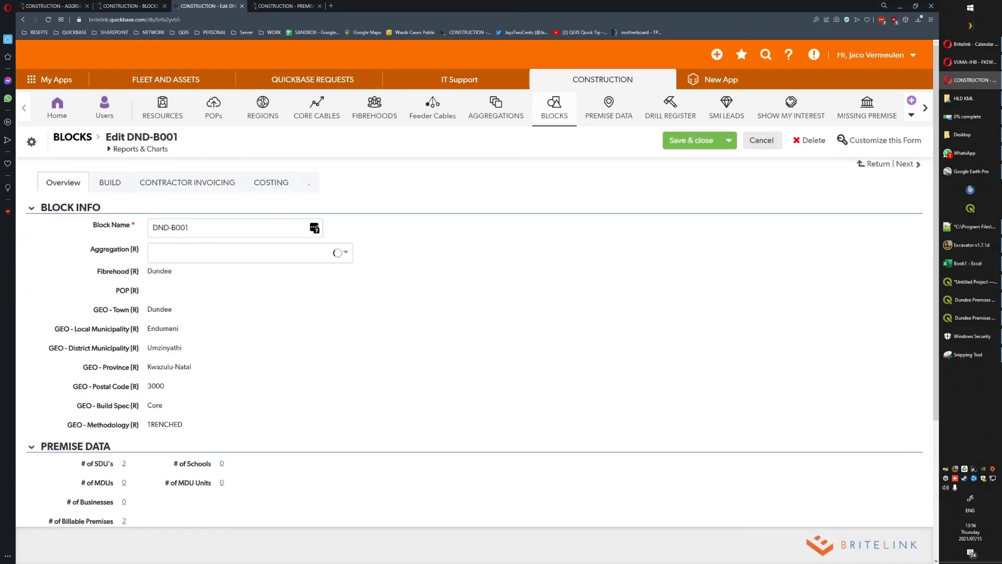
{"action": "scroll", "coordinate": [474, 313], "scroll_direction": "down", "scroll_amount": 3}
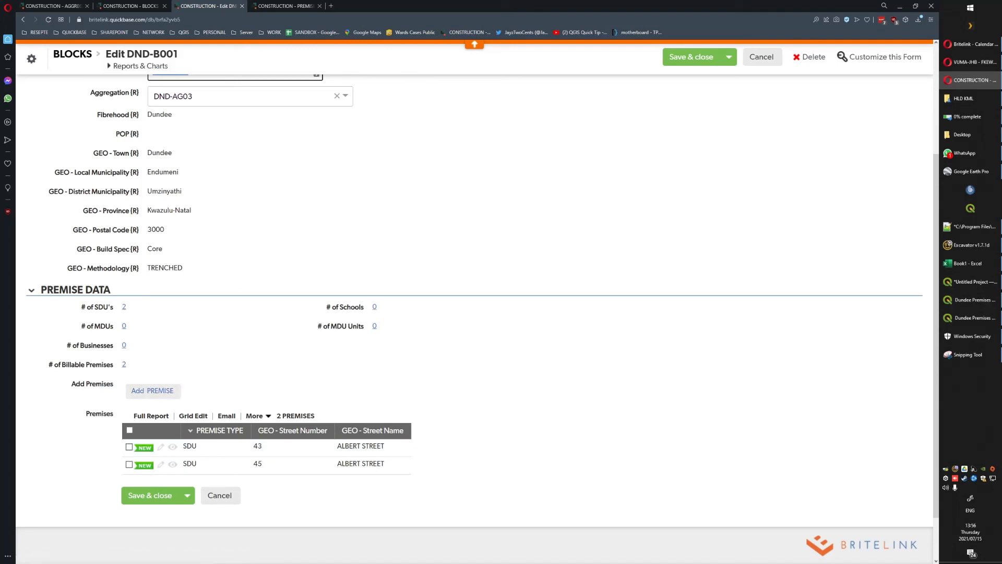
{"action": "left_click", "coordinate": [152, 391]}
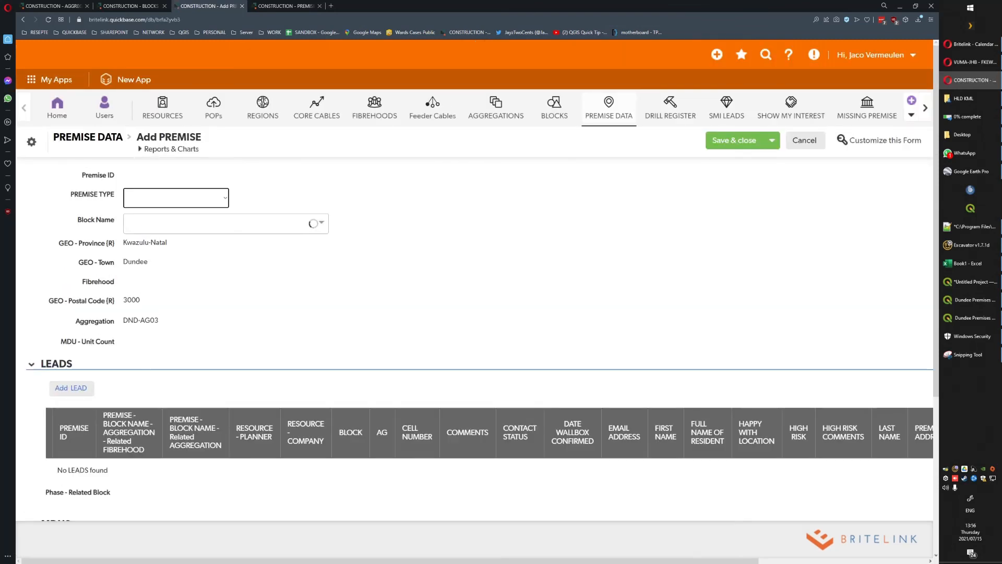
{"action": "key", "text": "ctrl+w"}
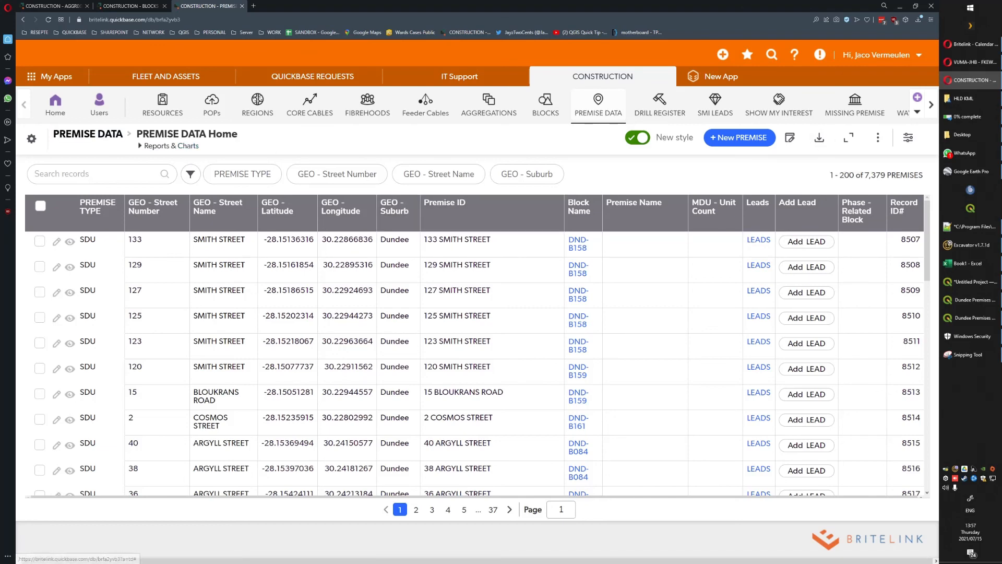
Export the Premise Data table to a CSV file, inspect the download in Excel and close it, returning to Book1.
{"action": "left_click", "coordinate": [171, 145]}
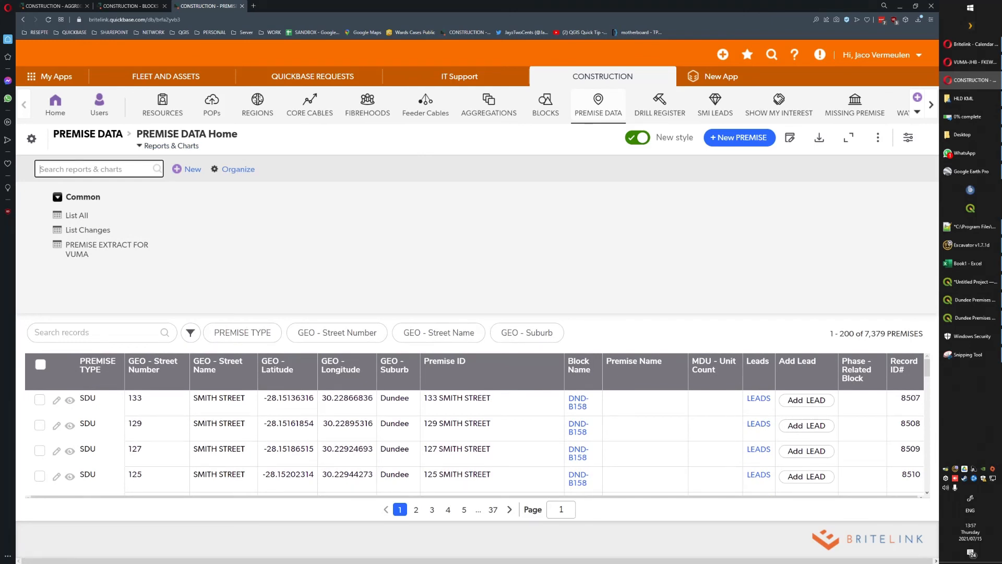
{"action": "left_click", "coordinate": [819, 138]}
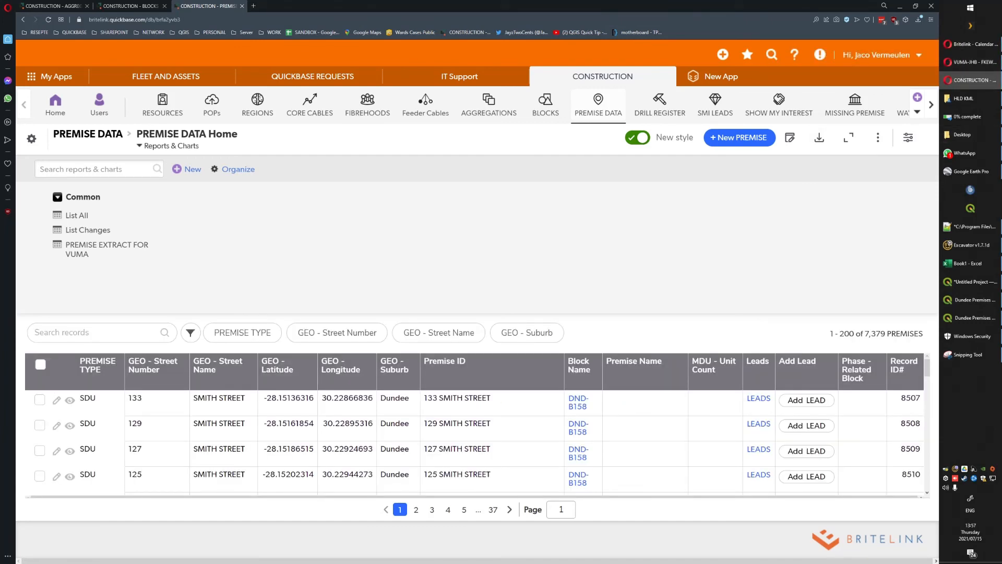
{"action": "left_click", "coordinate": [918, 20]}
{"action": "double_click", "coordinate": [813, 71]}
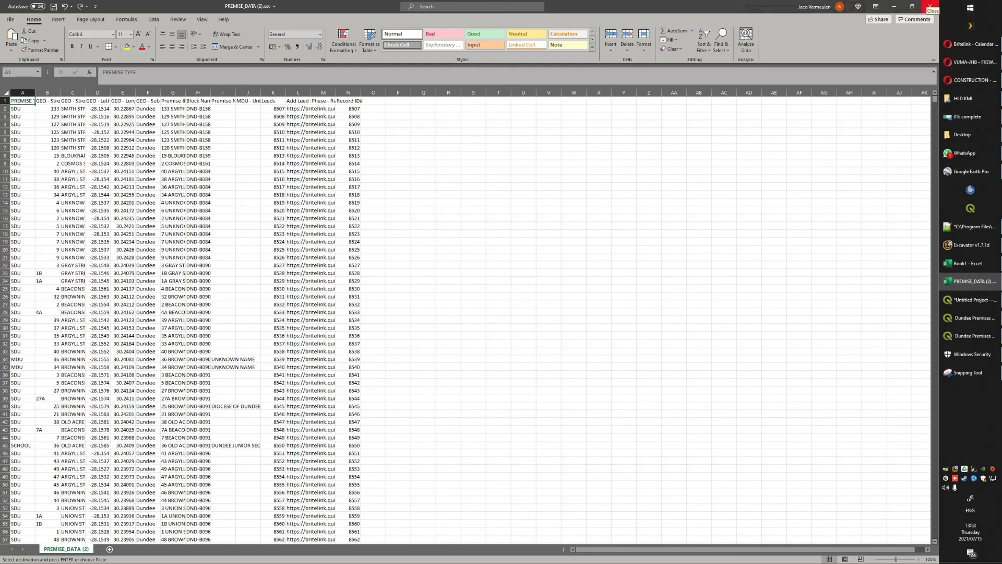
{"action": "left_click", "coordinate": [930, 7]}
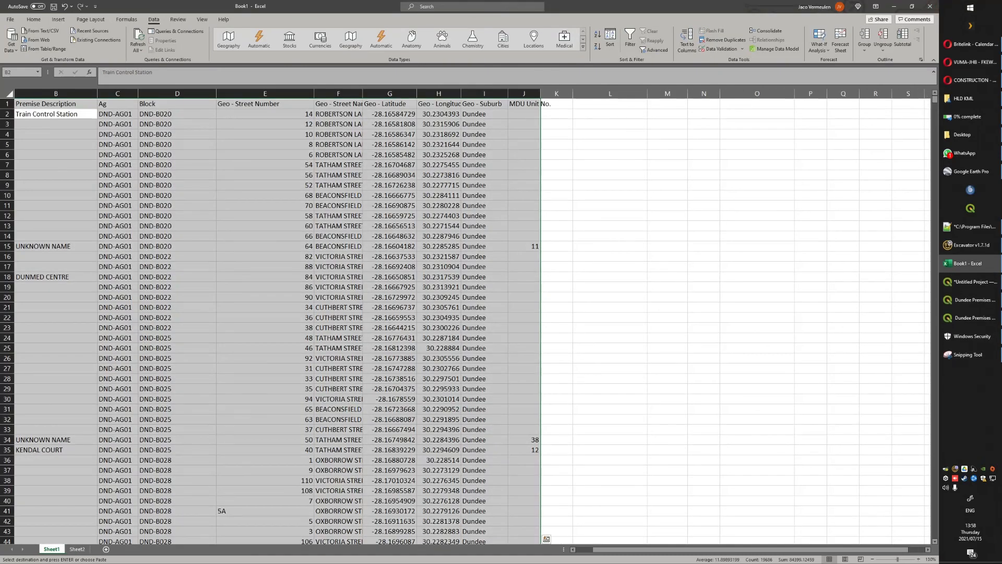
{"action": "left_click", "coordinate": [756, 206]}
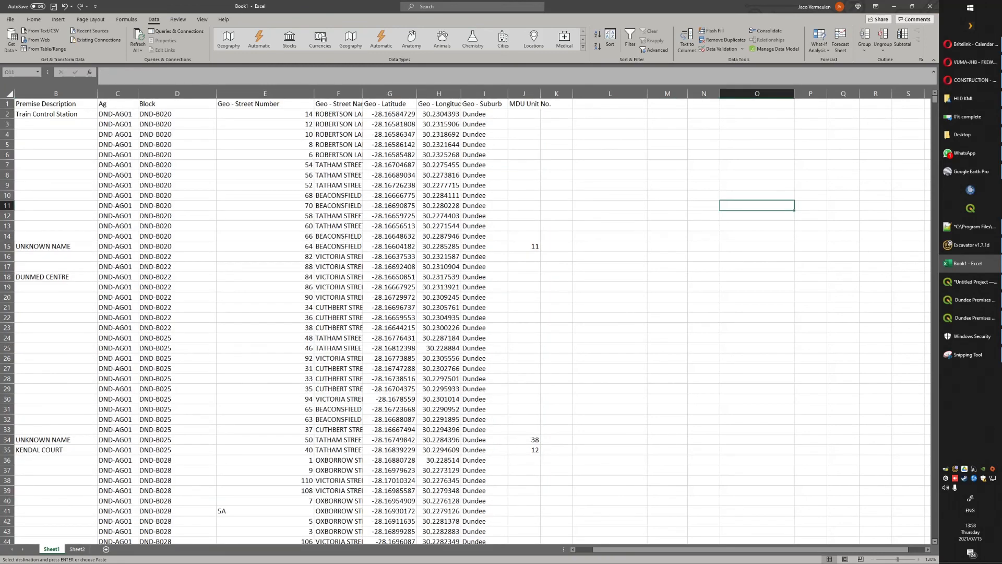